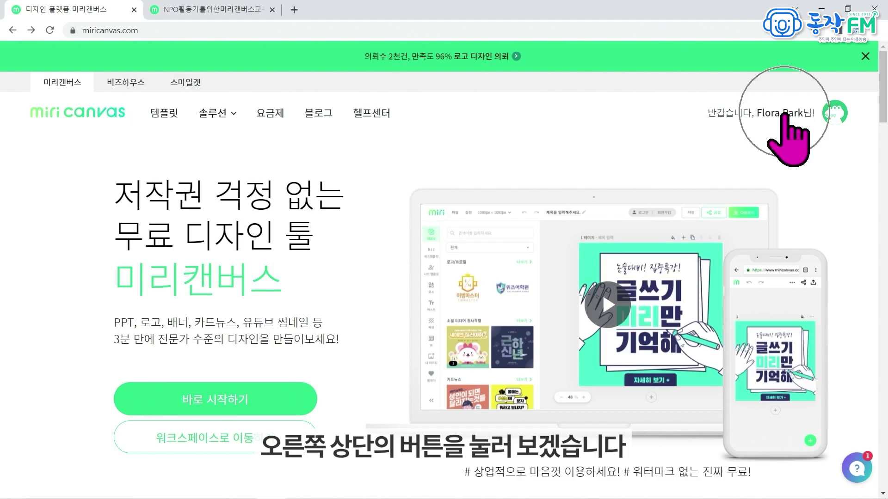
Go to the account's workspace and create a new design in the 소셜 미디어 정사각형 format.
left_click(784, 115)
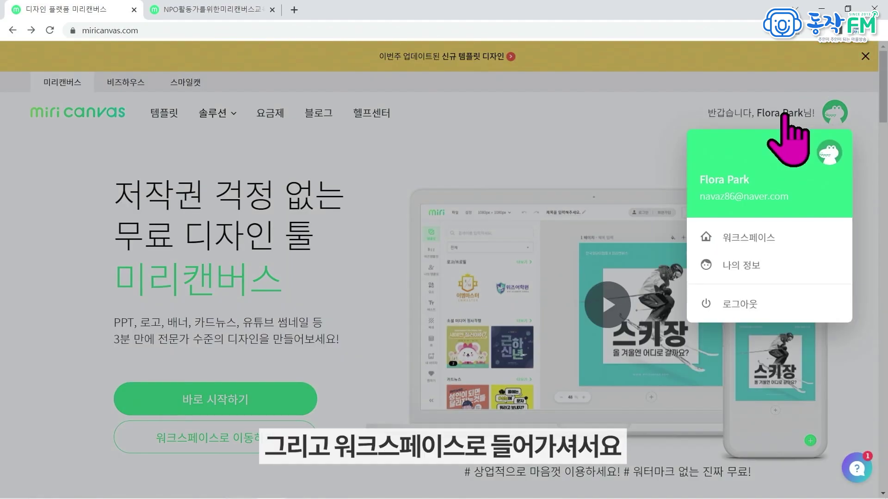
left_click(752, 239)
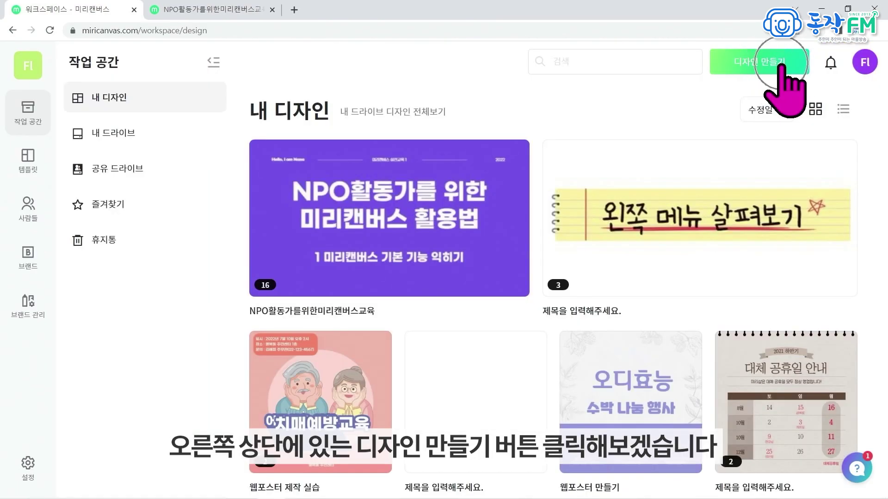
left_click(780, 67)
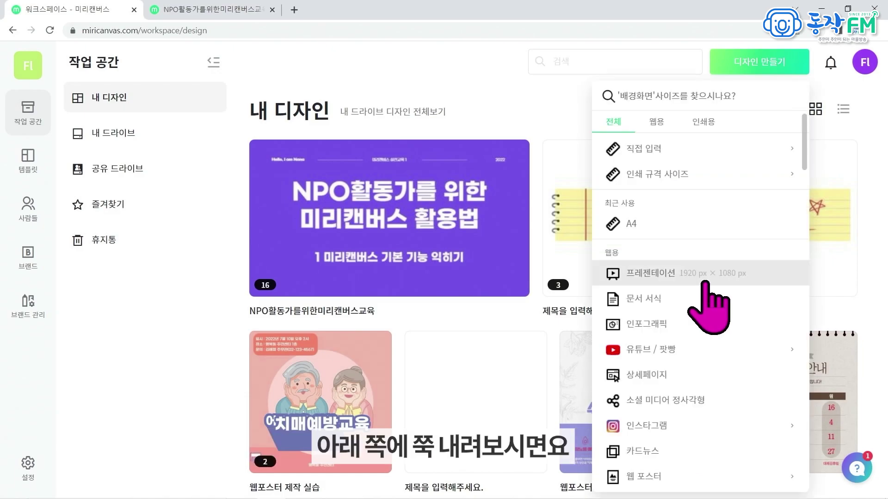
left_click(685, 402)
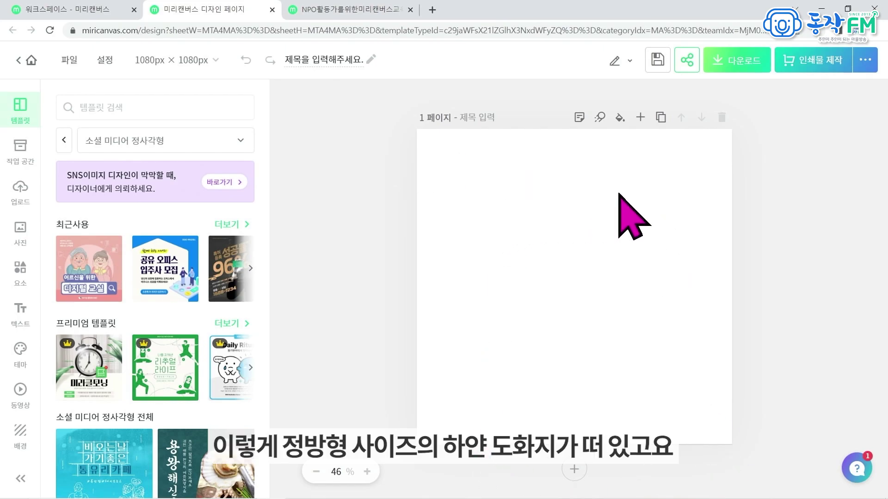
Title the new design 웹포스터_정방형.
left_click(326, 60)
type("웹포")
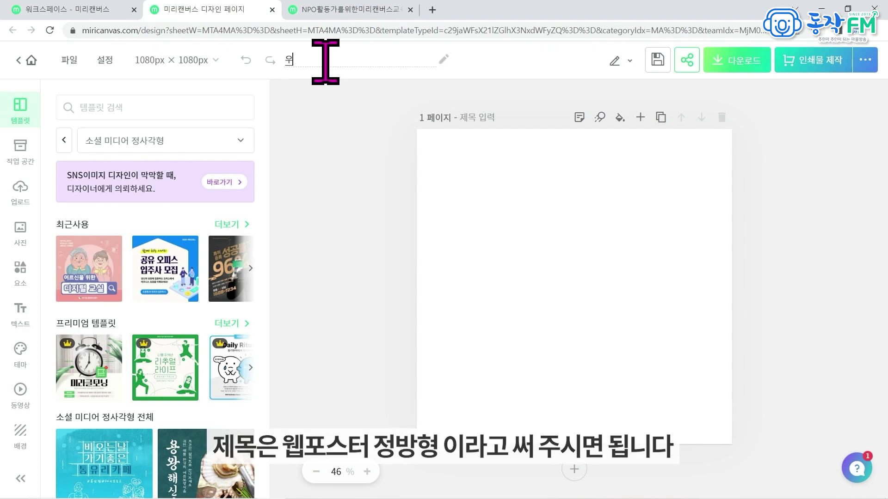
type("스터")
type("_정방형")
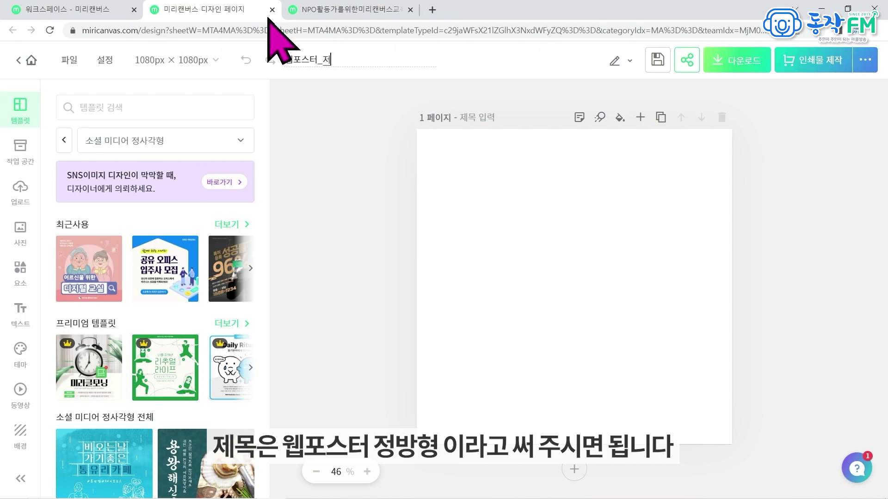
key("Return")
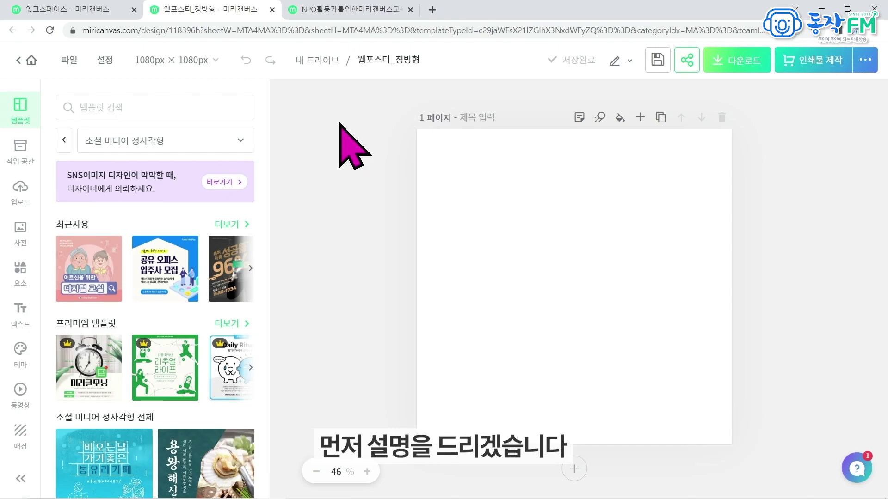
Search the templates for 플로깅 and apply the blue 비치코밍 template with the girl holding a can.
left_click(97, 106)
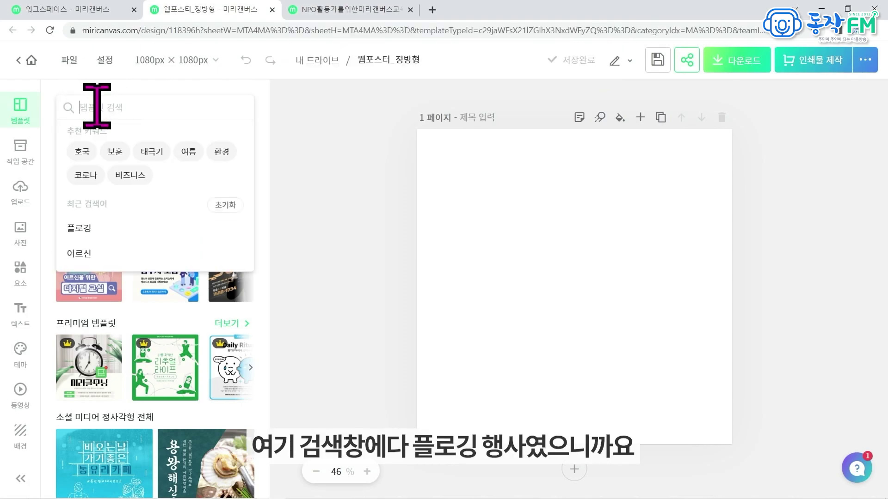
type("플")
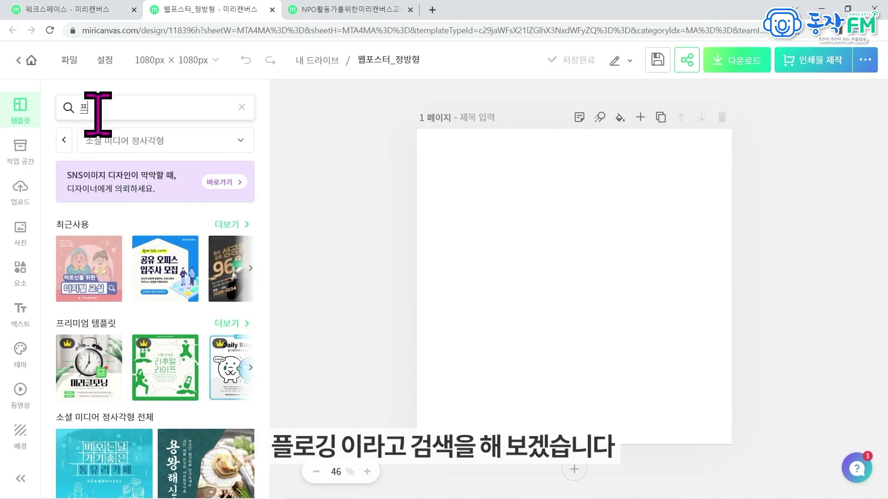
type("로깅")
key("Return")
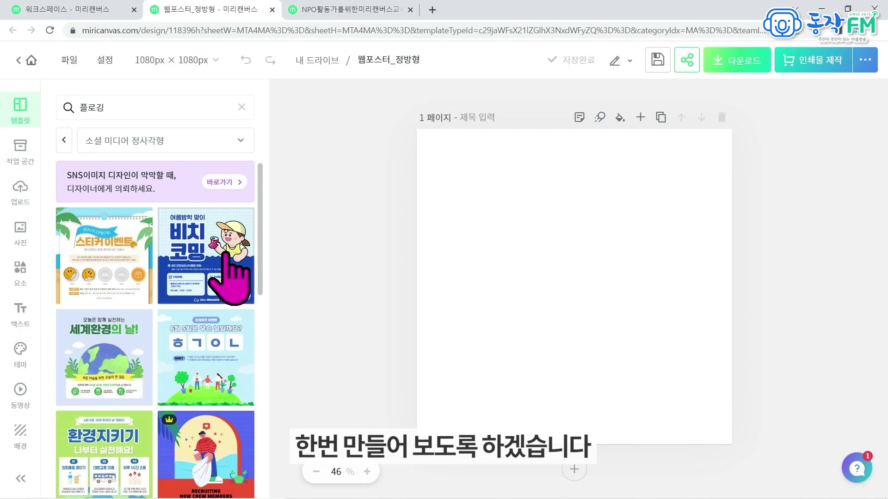
left_click(213, 252)
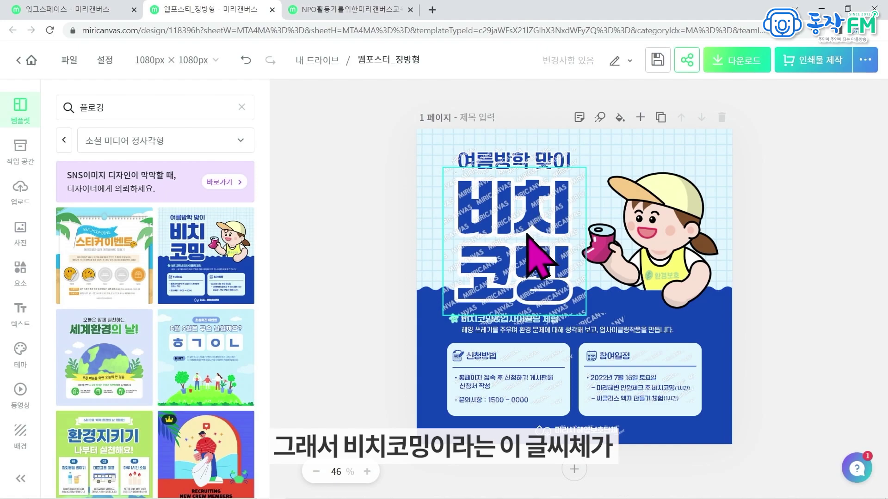
Change the font of the large 비치코밍 headline to G마켓 산스 Bold from the 고딕 category.
left_click(532, 227)
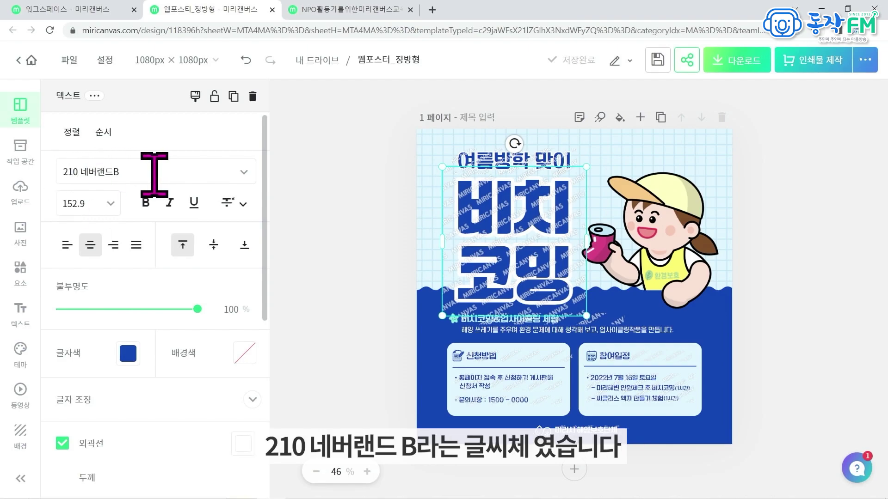
left_click(244, 174)
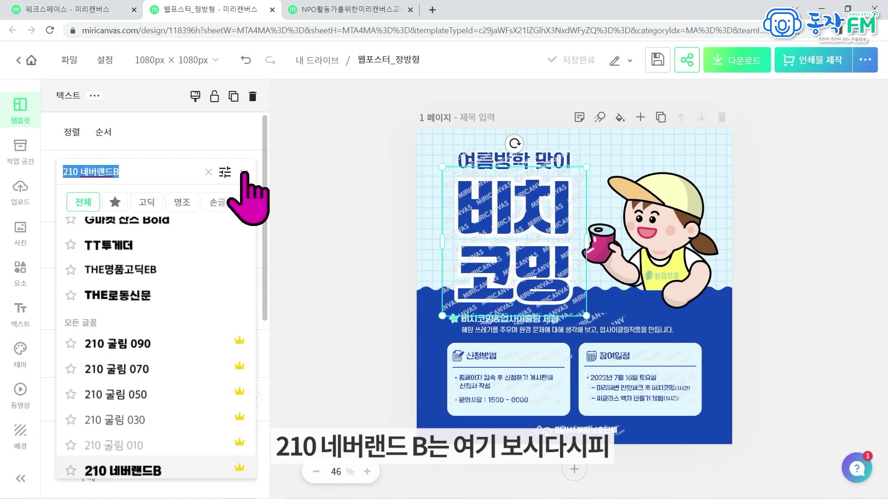
left_click(240, 469)
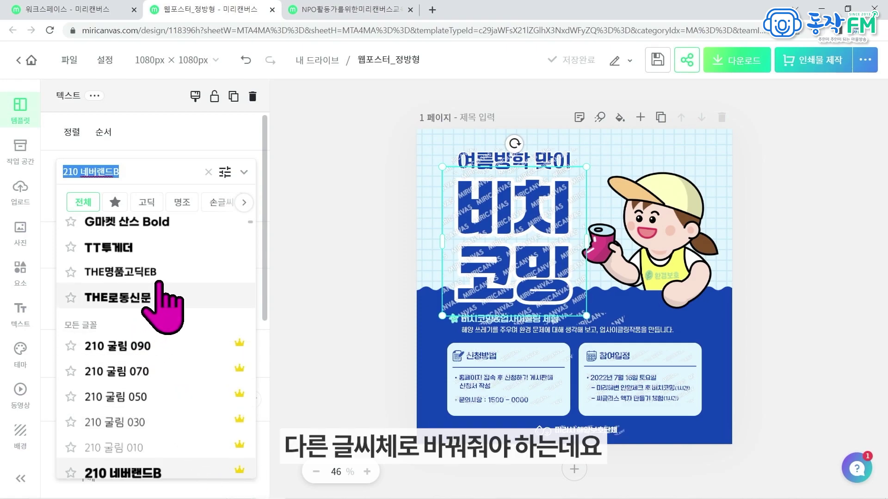
scroll(158, 305, "up", 3)
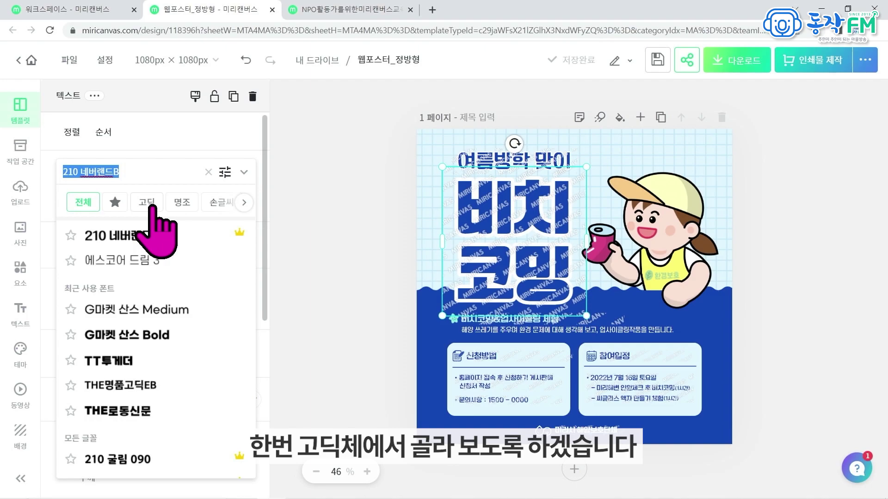
left_click(151, 205)
scroll(161, 235, "down", 1)
scroll(165, 268, "down", 7)
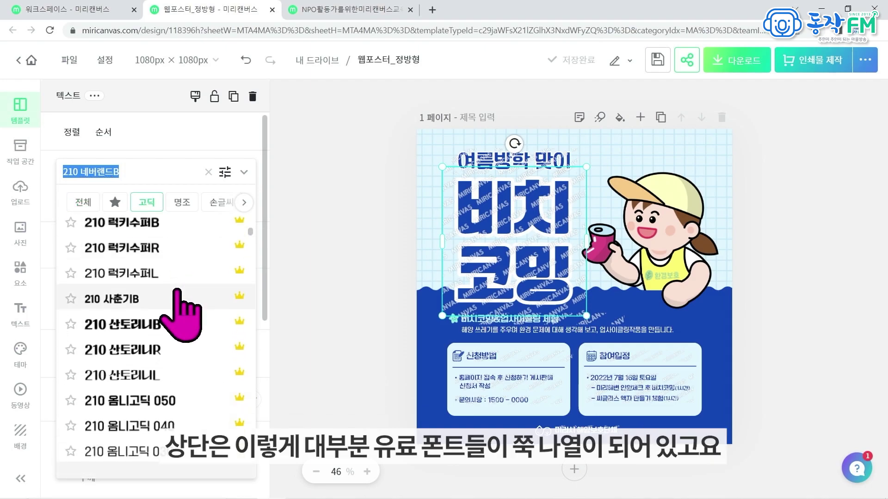
scroll(175, 296, "down", 6)
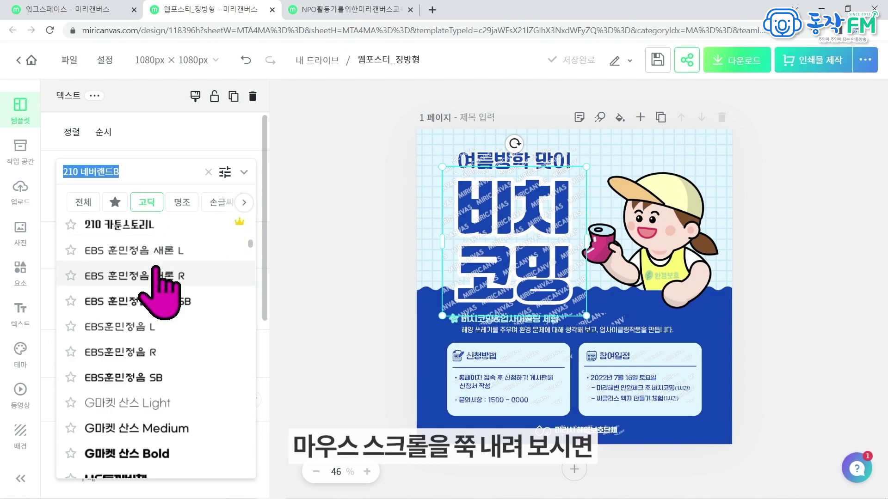
scroll(156, 270, "down", 3)
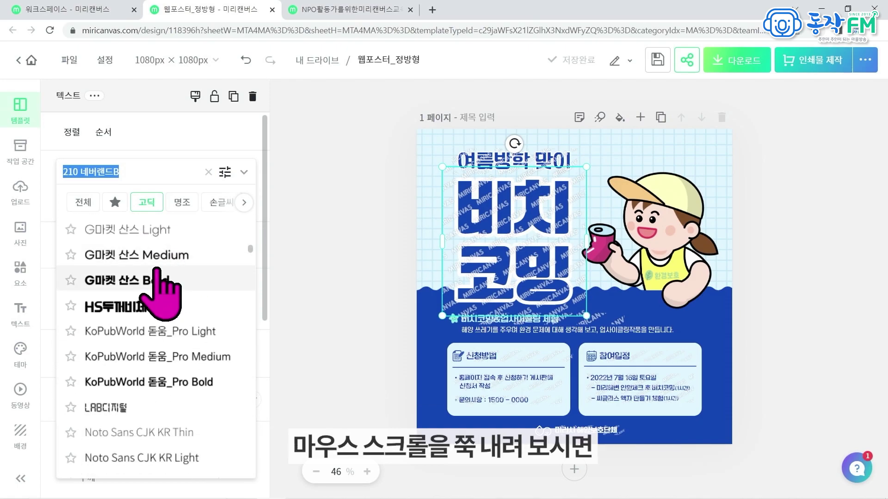
left_click(161, 281)
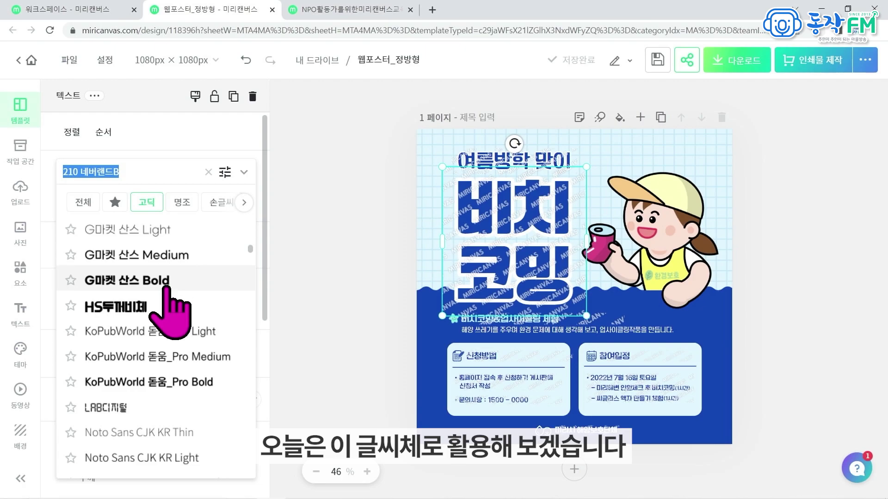
left_click(135, 280)
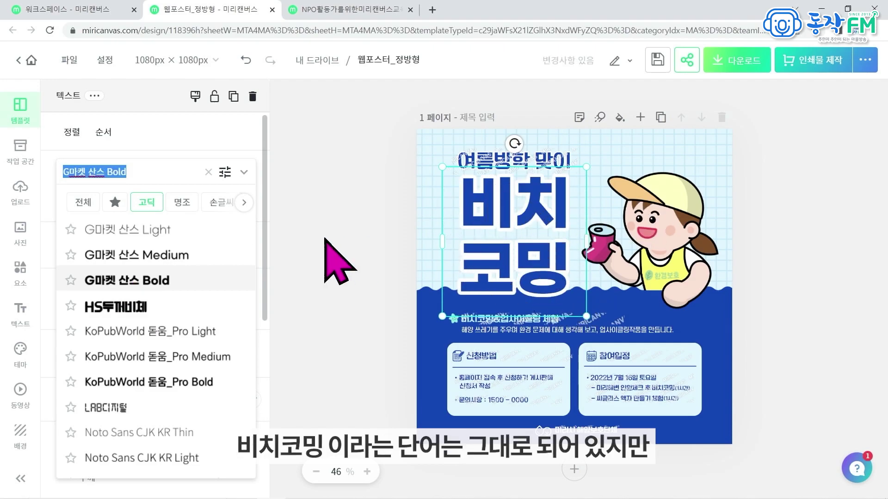
left_click(329, 257)
Replace the 비치코밍 headline text with 주말 아침 동네 플로깅.
double_click(525, 229)
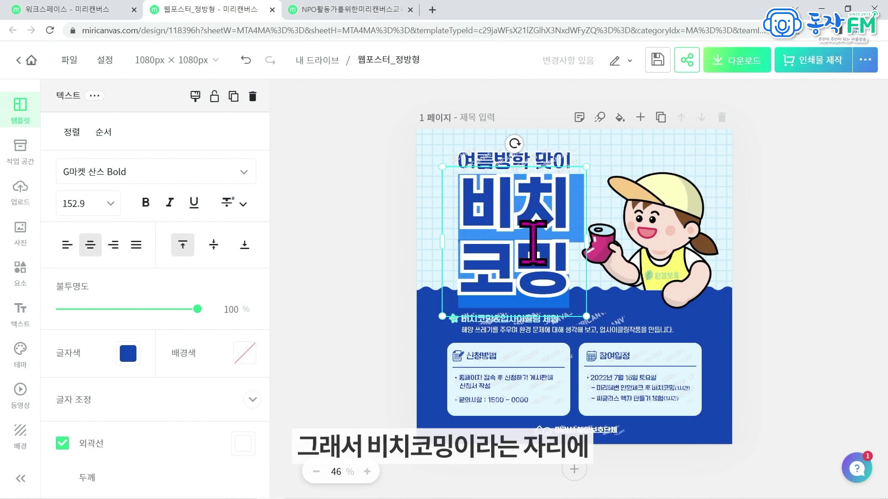
type("ㅈㅜ말 아침")
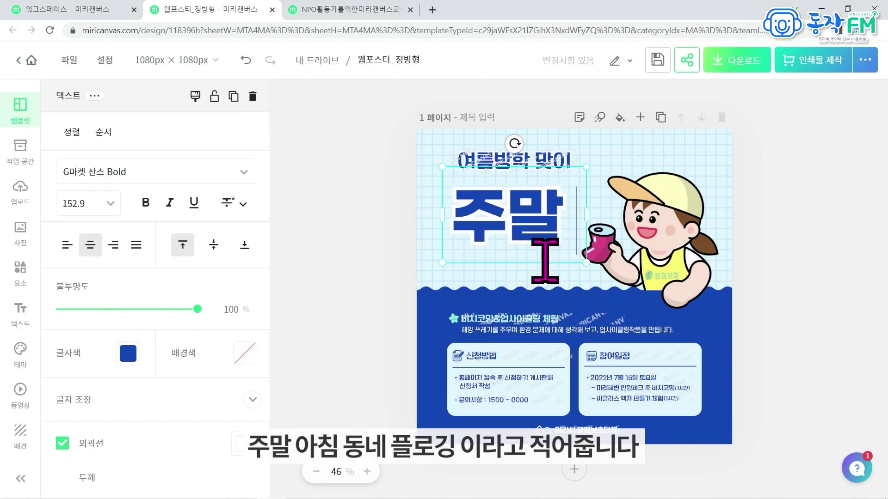
type(" 동네")
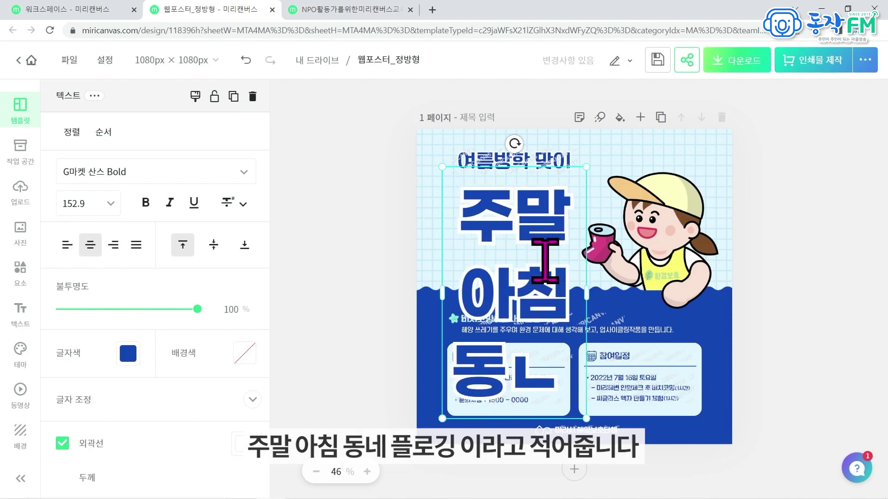
type(" 플로깅")
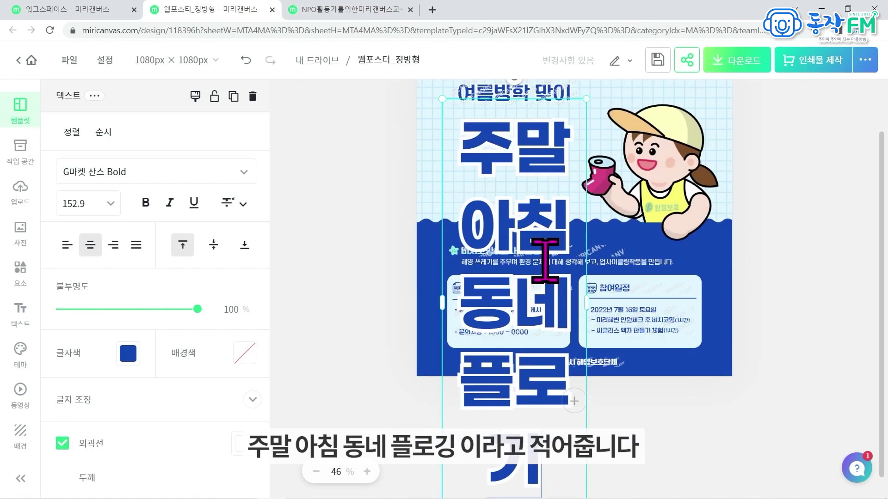
key("Escape")
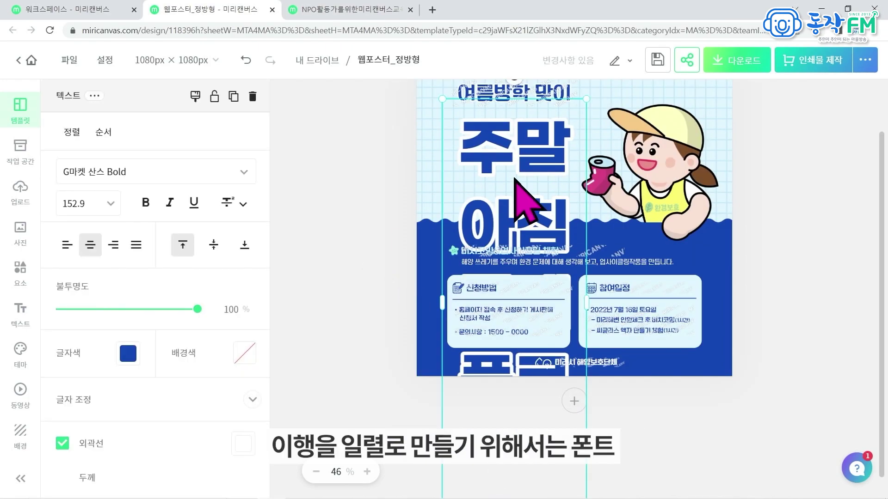
Set the headline's font size to 70.
left_click(91, 202)
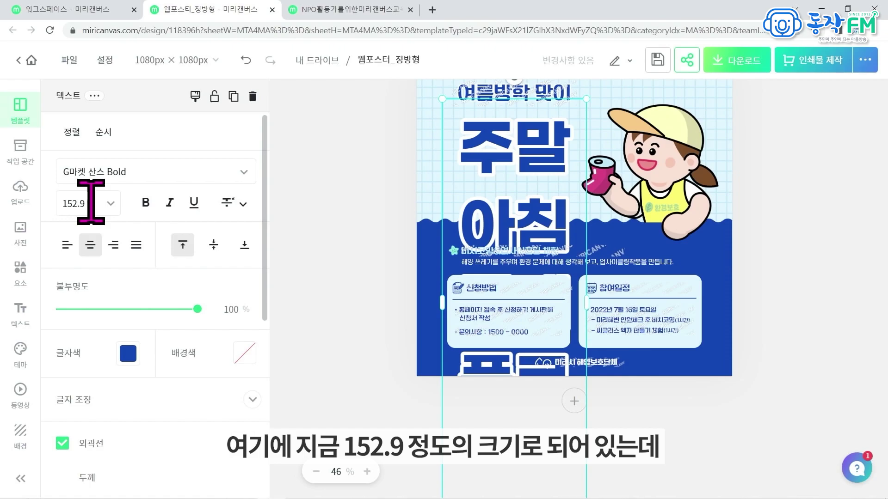
left_click(89, 203)
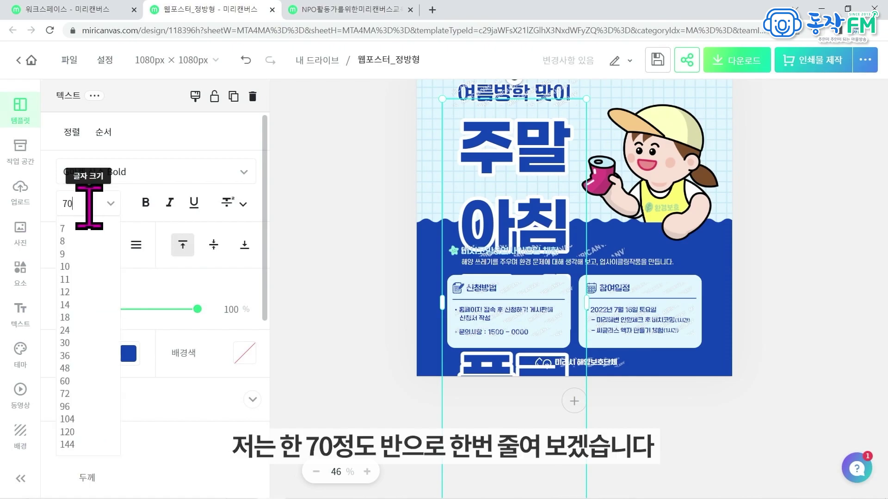
key("Return")
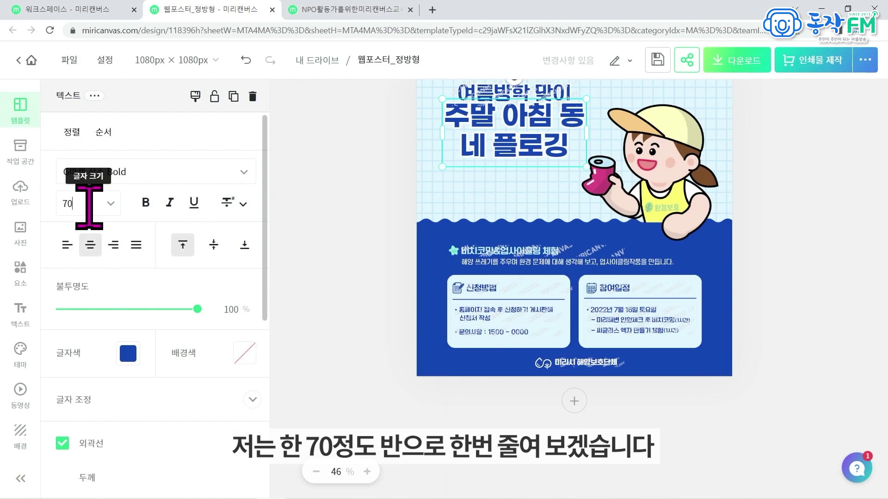
left_click(363, 185)
Delete the 여름방학 맞이 text above the headline.
scroll(538, 190, "up", 2)
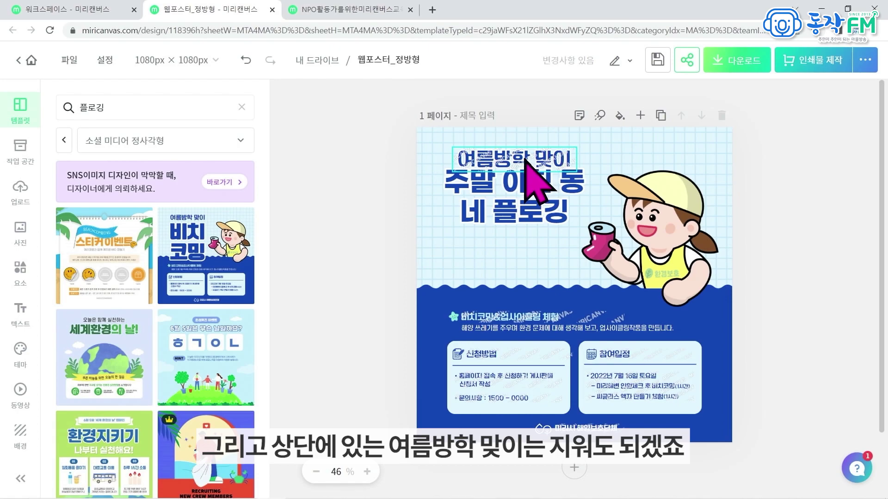
left_click(526, 160)
key("Delete")
Widen the headline's text box so the text fits on one line, and centre it near the poster's upper edge.
left_click(534, 193)
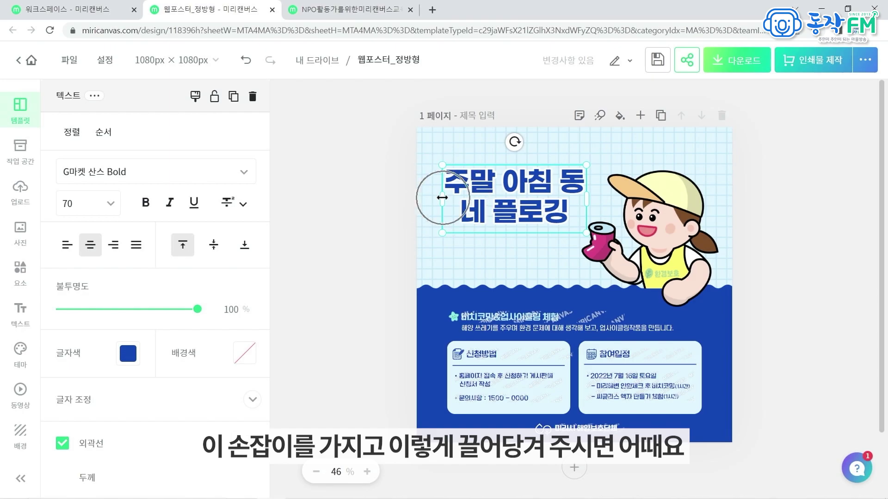
left_click_drag(585, 198, 720, 198)
left_click_drag(548, 183, 543, 154)
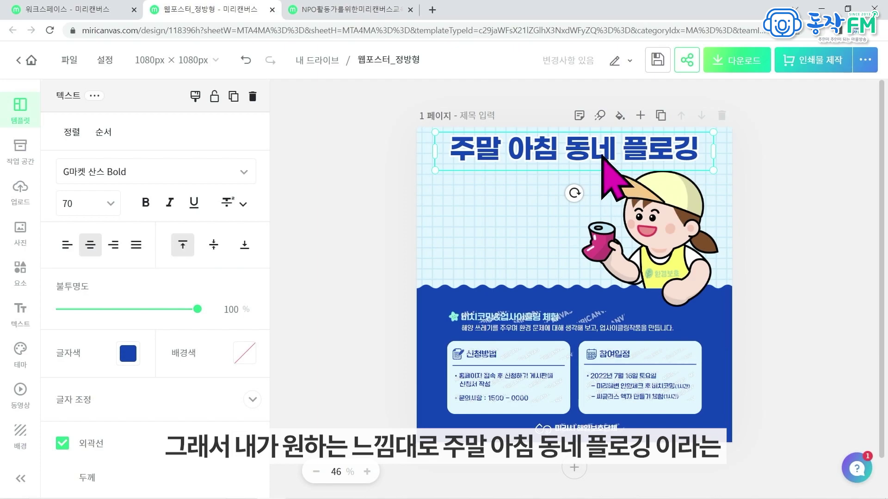
left_click_drag(595, 155, 593, 162)
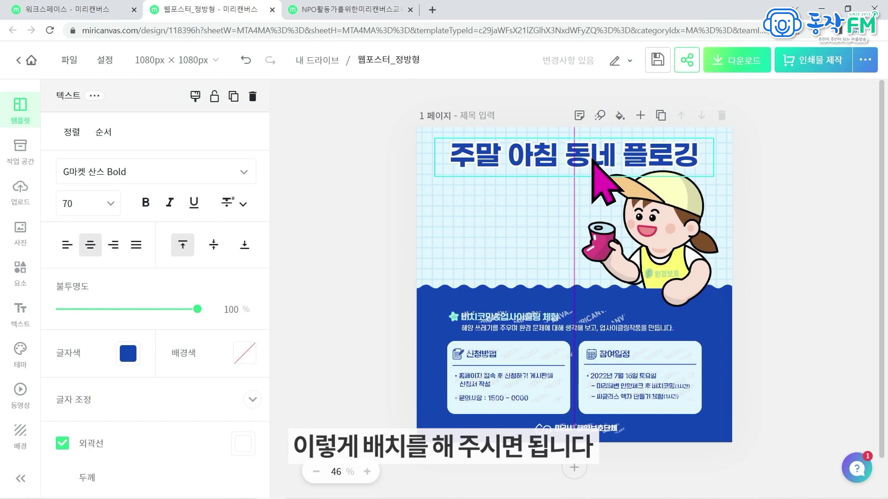
left_click(284, 245)
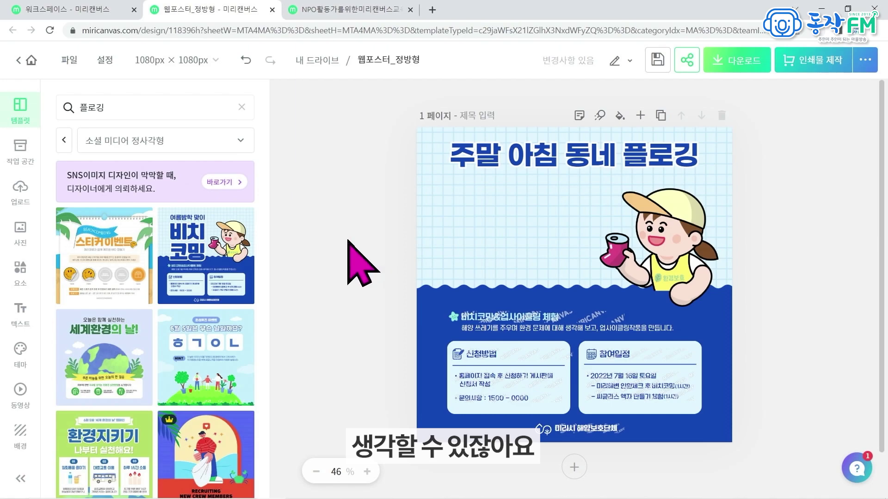
Search the elements library for 플로깅 and look through the available plogging illustrations.
left_click(36, 281)
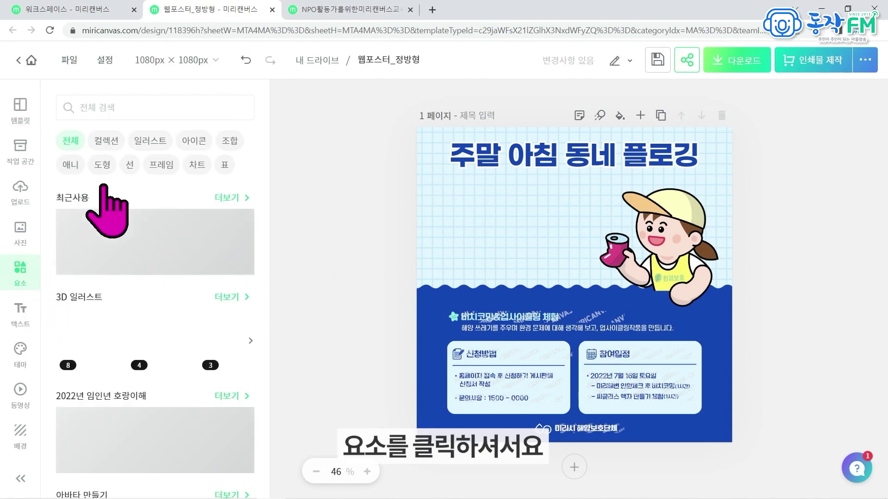
left_click(100, 112)
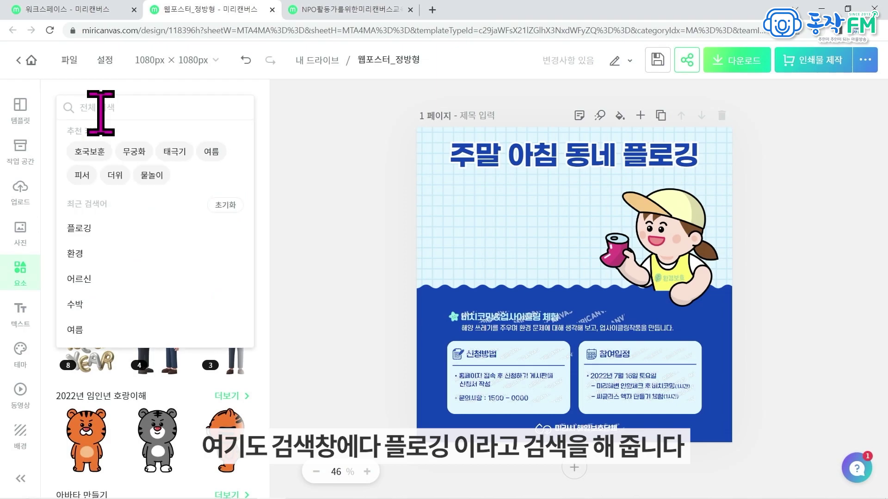
type("프ㄹ")
type("로깅")
key("Return")
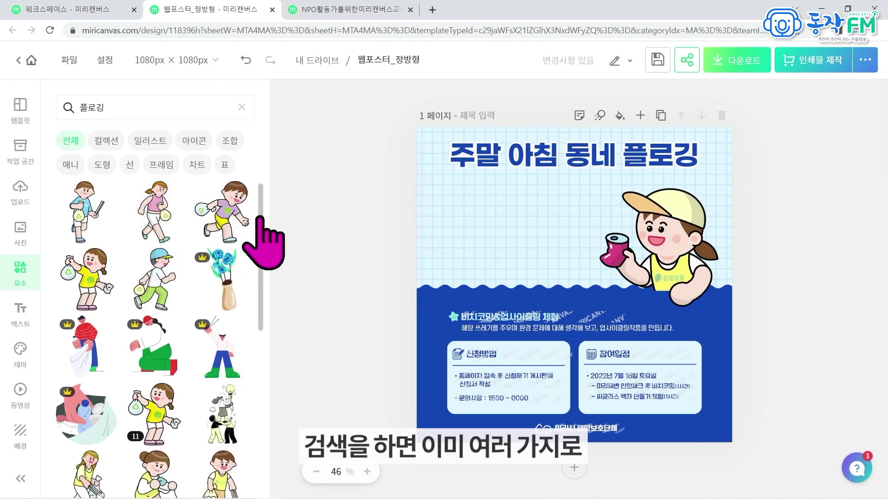
scroll(257, 245, "down", 3)
scroll(262, 289, "down", 3)
scroll(265, 310, "down", 2)
scroll(267, 277, "up", 7)
scroll(264, 353, "down", 5)
scroll(261, 363, "up", 4)
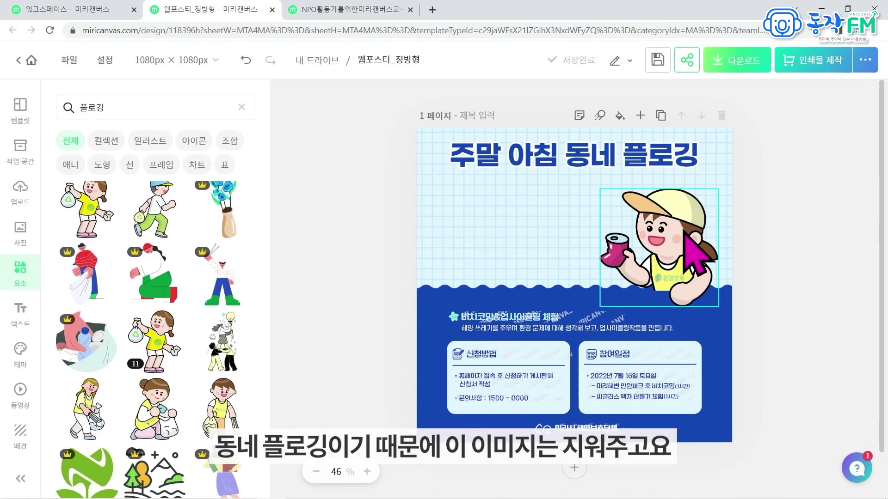
Delete the illustration of the girl in a cap holding a can.
left_click(685, 232)
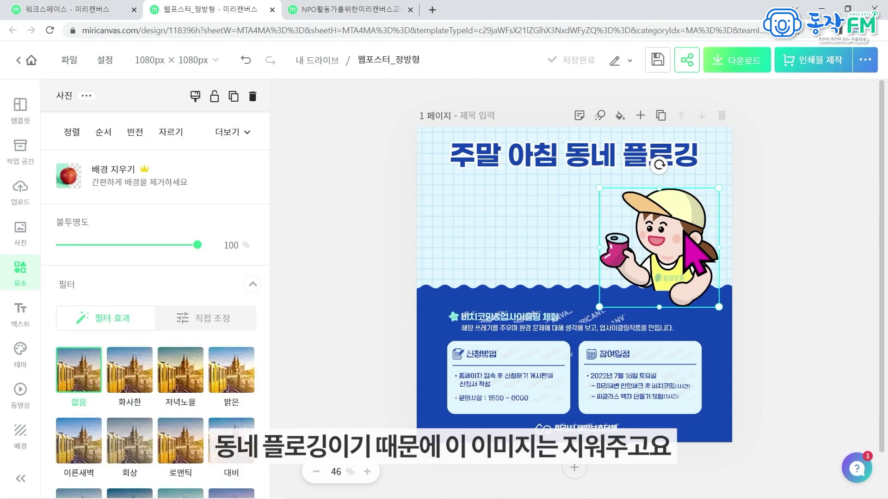
left_click(759, 231)
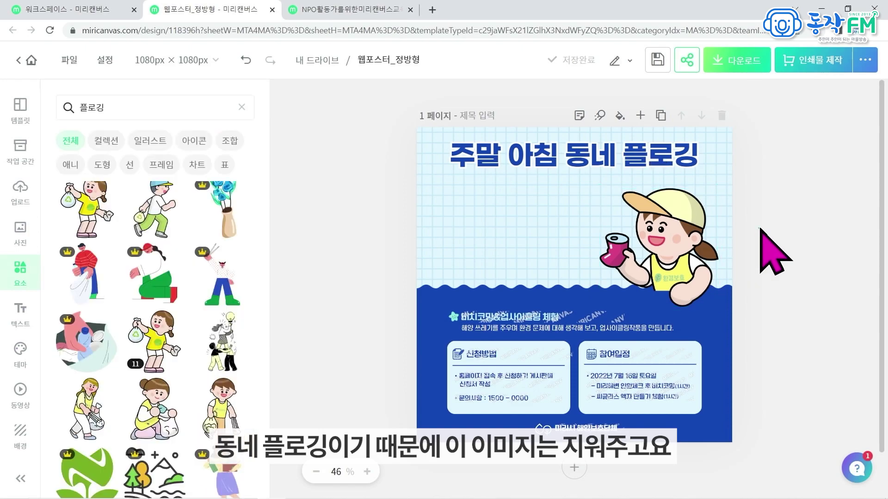
left_click(666, 228)
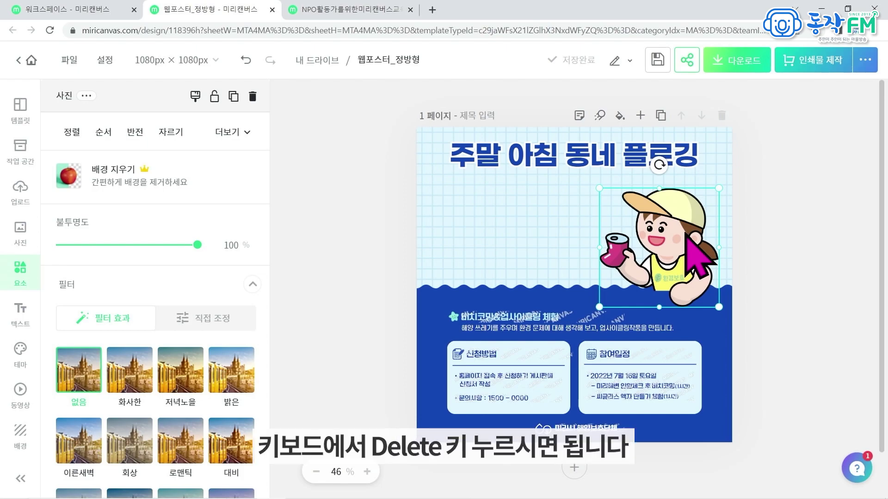
key("Delete")
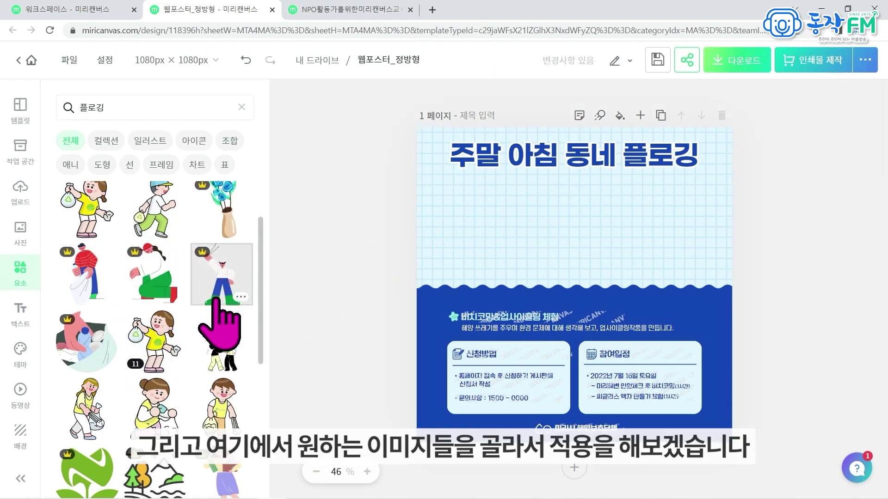
Insert the illustration of the boy with tongs and a recycling bag, shrink it and place it on the left above the waves.
scroll(204, 314, "up", 2)
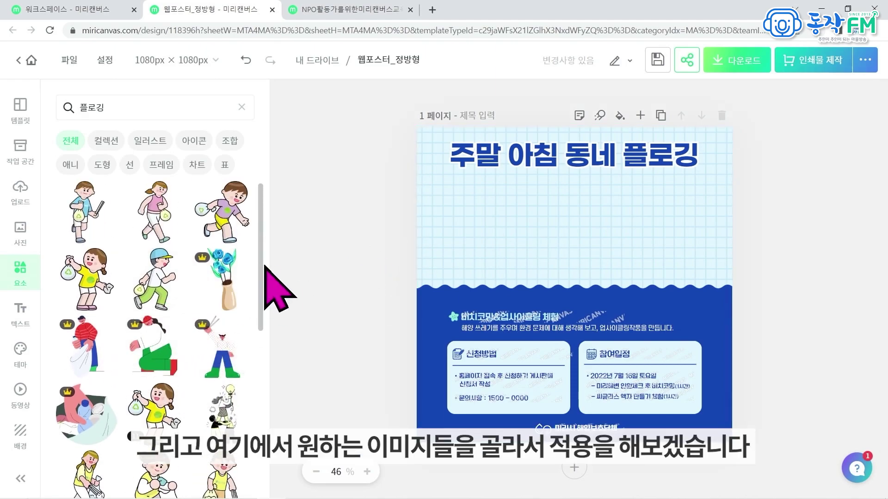
left_click(97, 221)
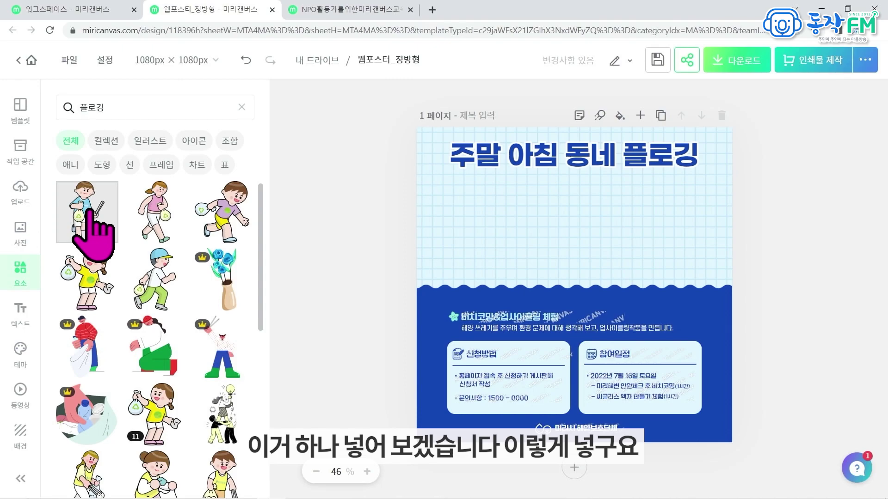
left_click(93, 222)
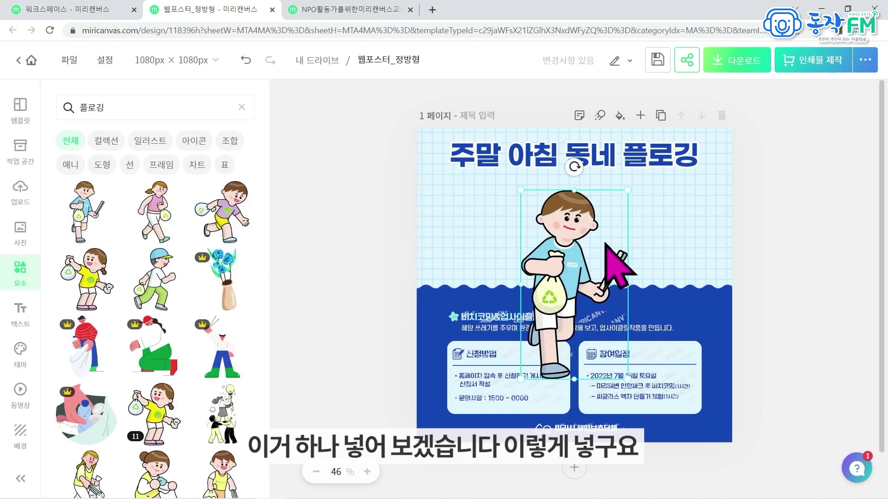
left_click_drag(615, 257, 564, 256)
left_click_drag(567, 354, 508, 237)
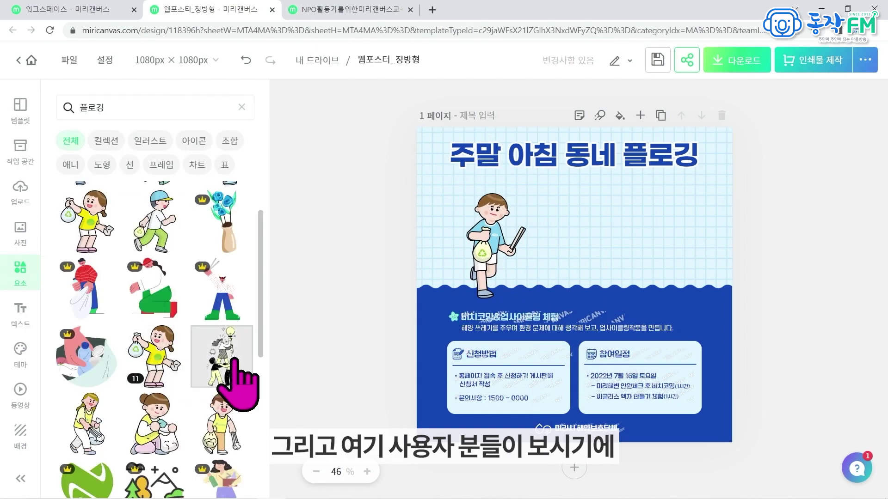
Insert the kneeling woman from the 환경 보호 캠페인 collection, shrink her and place her left of centre below the headline.
scroll(240, 352, "down", 1)
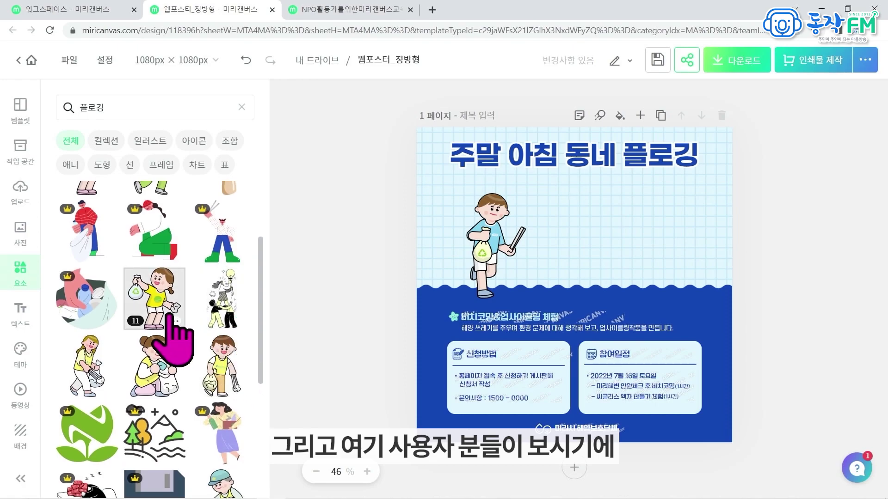
left_click(137, 321)
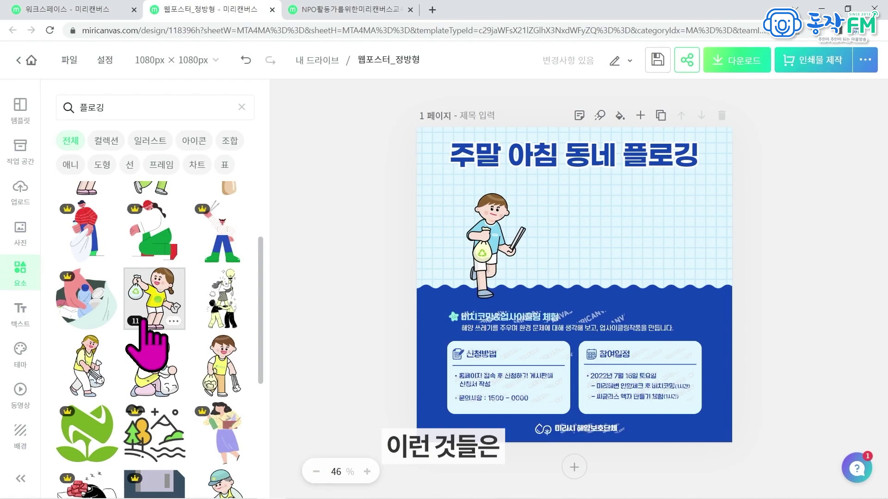
left_click(159, 296)
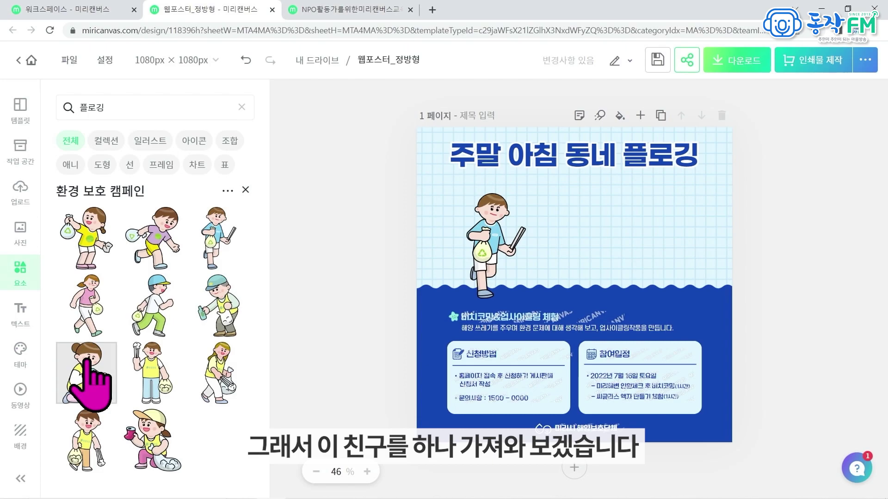
left_click(84, 379)
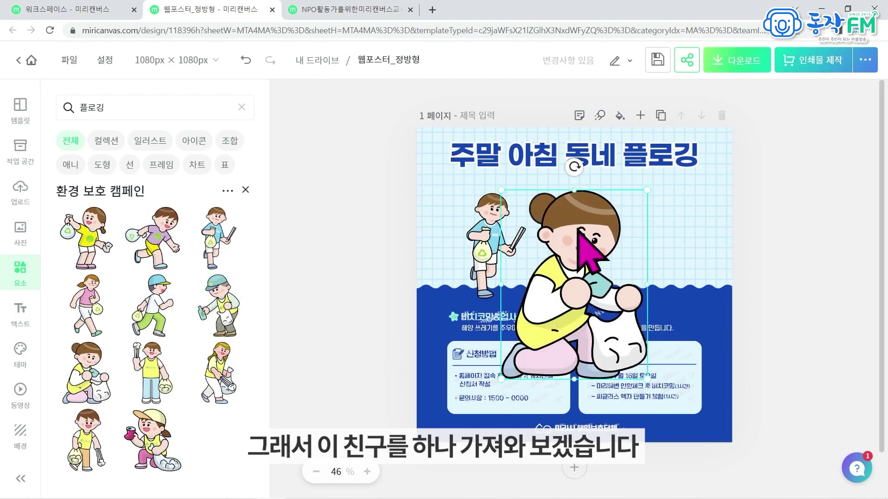
left_click_drag(587, 252, 613, 236)
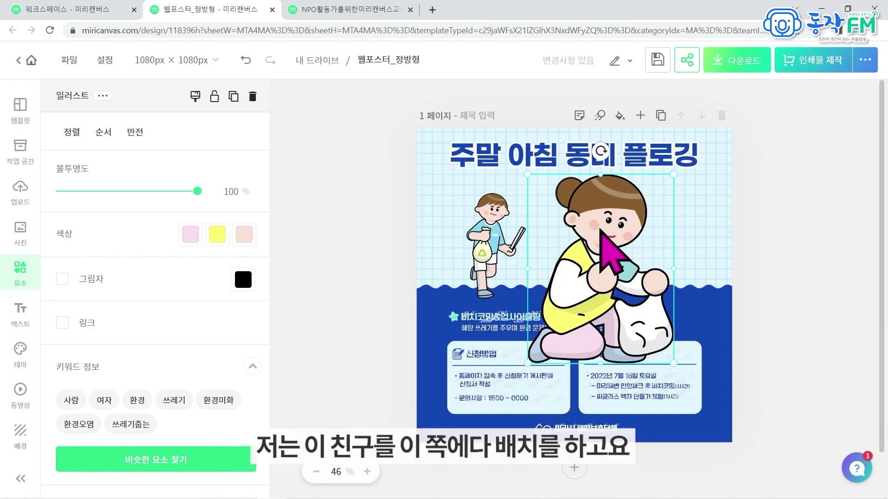
left_click_drag(527, 174, 574, 234)
left_click_drag(647, 269, 558, 211)
Move the boy illustration to the right side of the poster and flip it horizontally (좌우 반전).
left_click(498, 227)
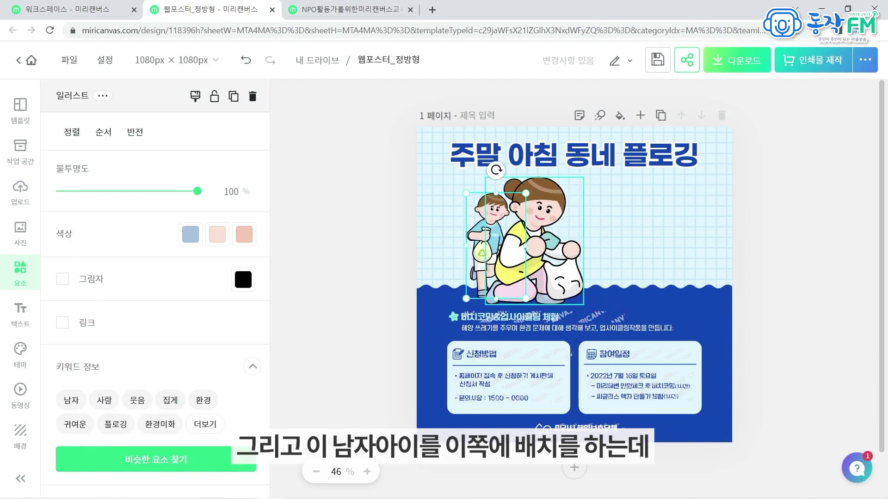
left_click_drag(471, 217, 627, 219)
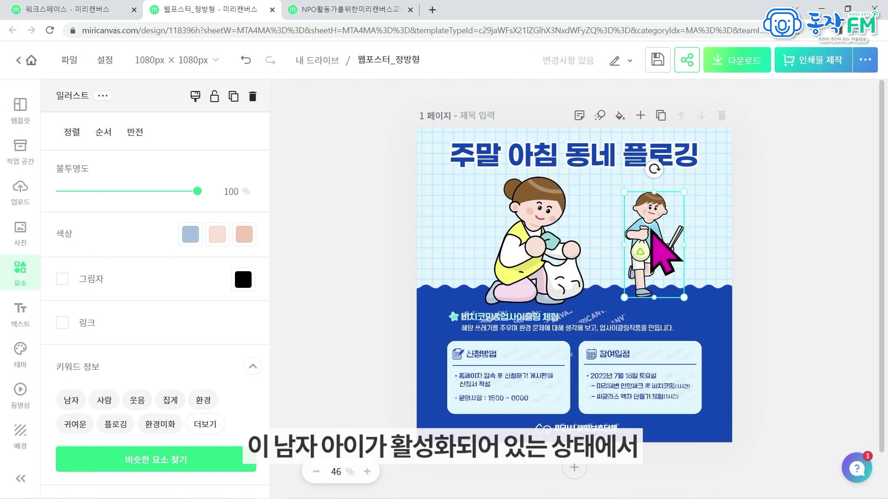
left_click(138, 140)
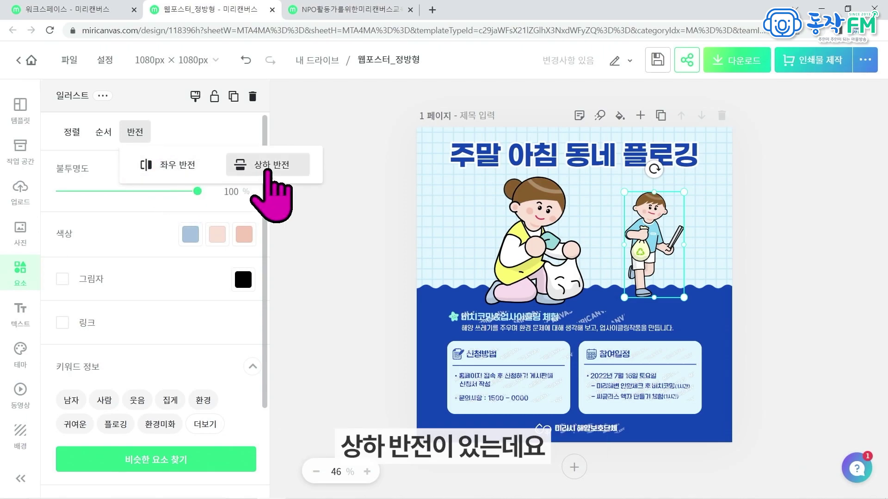
left_click(192, 168)
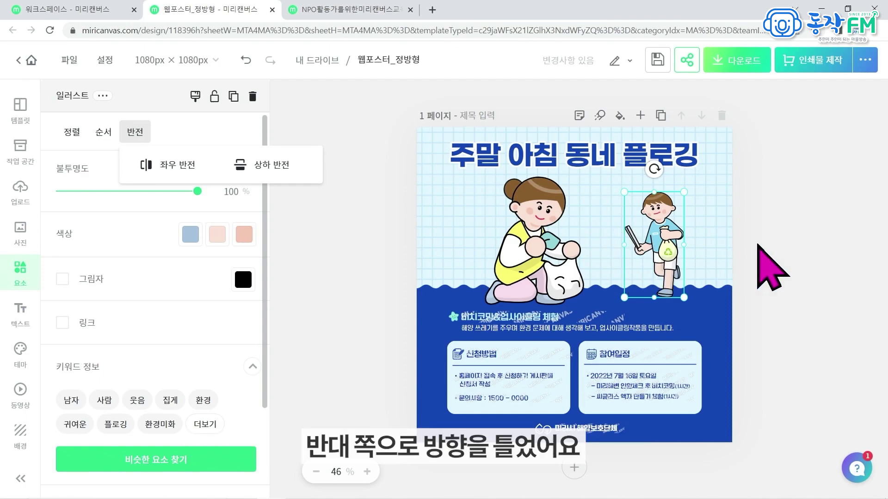
left_click(803, 267)
left_click(808, 254)
Enlarge the boy illustration to about 263 × 466 px and shift it towards the poster's right edge.
left_click(656, 243)
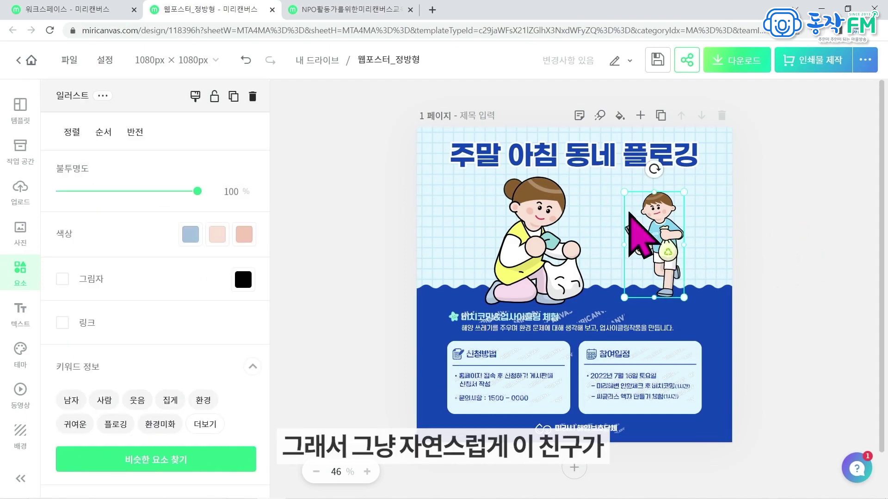
left_click_drag(624, 192, 604, 167)
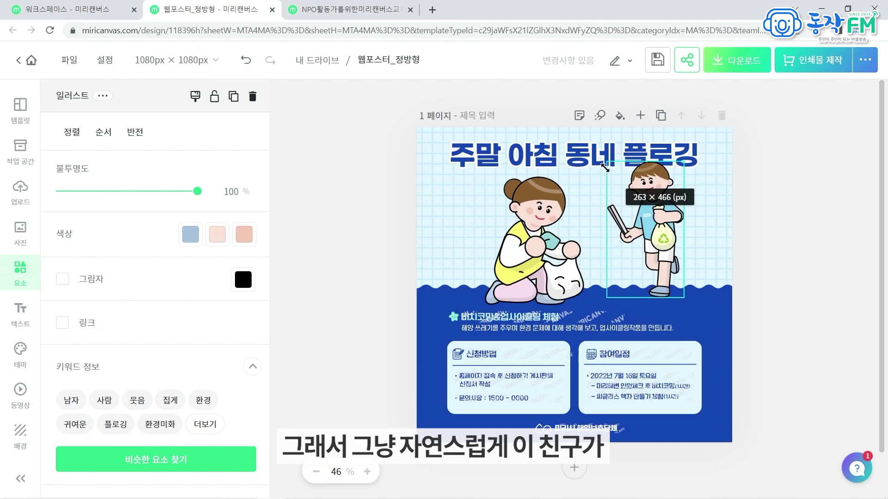
left_click_drag(653, 224, 674, 219)
left_click(777, 236)
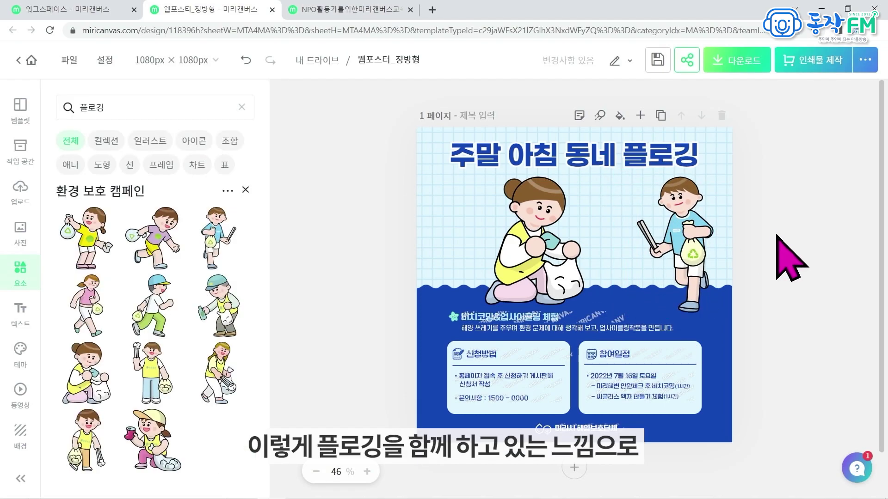
Shrink the kneeling woman slightly and move her towards the poster's left edge, and shift the boy slightly inward.
left_click(531, 246)
left_click_drag(487, 177, 499, 183)
left_click_drag(531, 231, 501, 230)
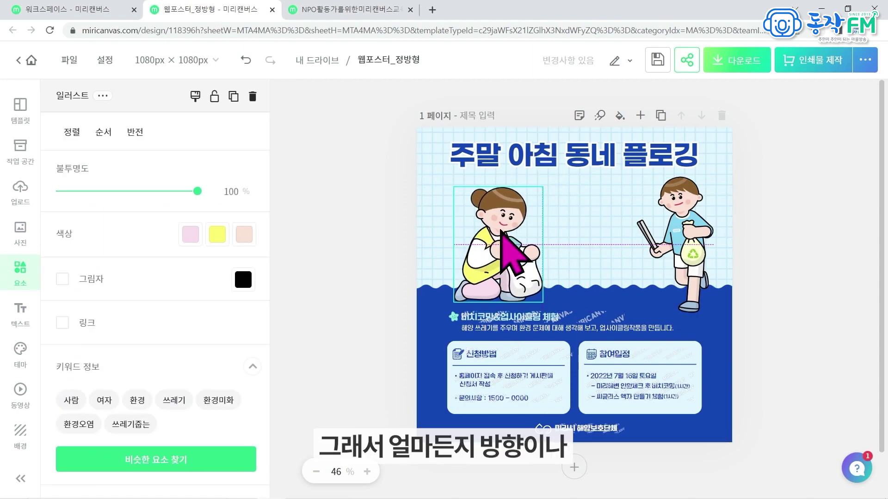
left_click(667, 234)
left_click(668, 231)
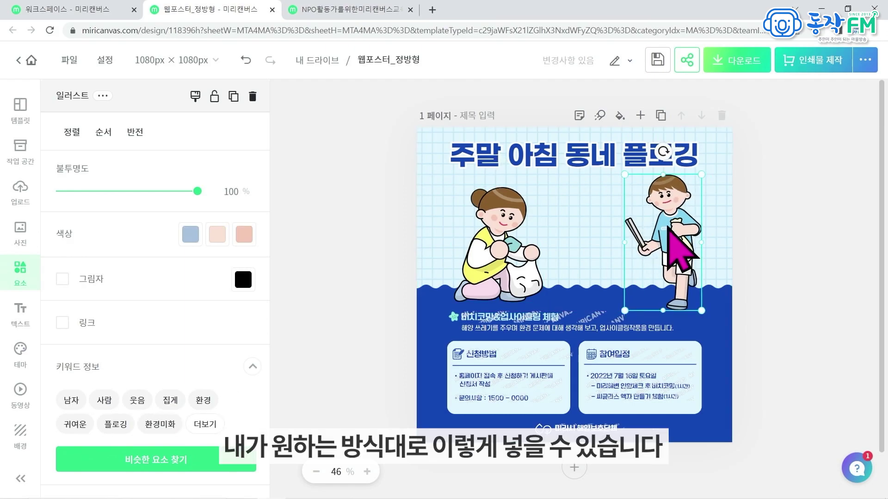
left_click(768, 254)
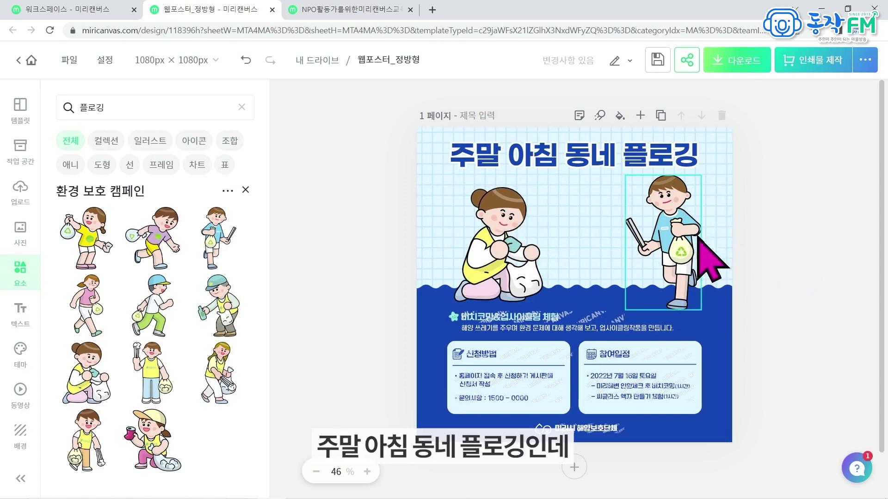
Delete the dark blue wave shape covering the poster's lower half.
left_click(708, 300)
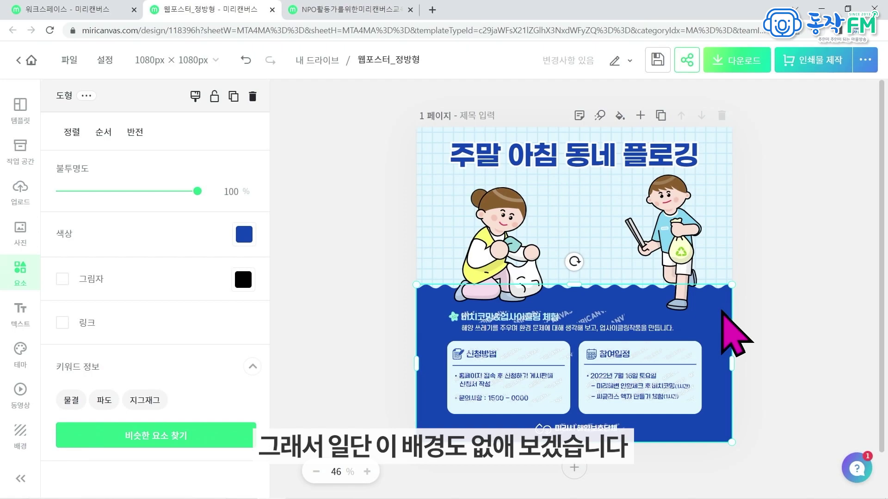
key("Delete")
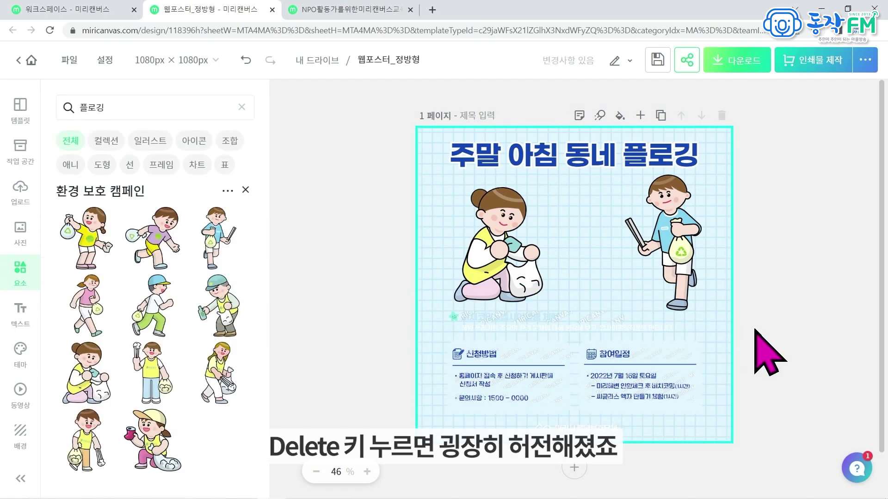
Search the elements library for 언덕 and look through the hill images.
left_click(241, 106)
type("언덕")
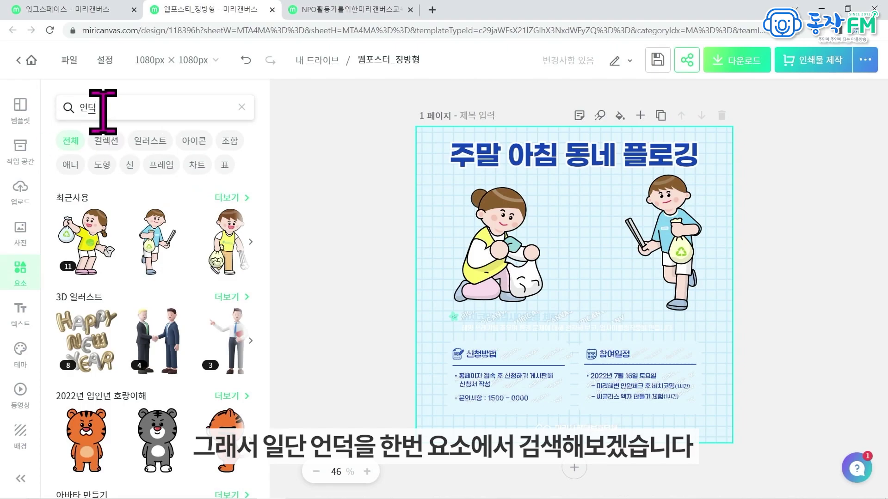
key("Return")
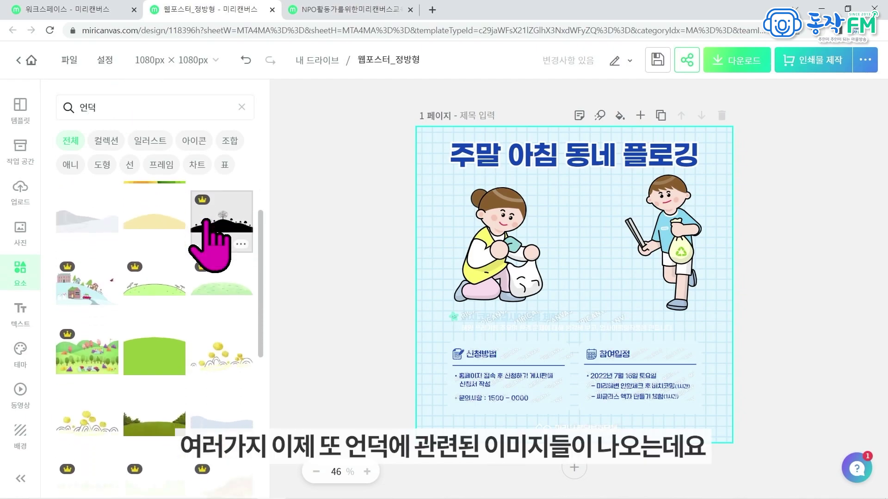
scroll(253, 277, "down", 3)
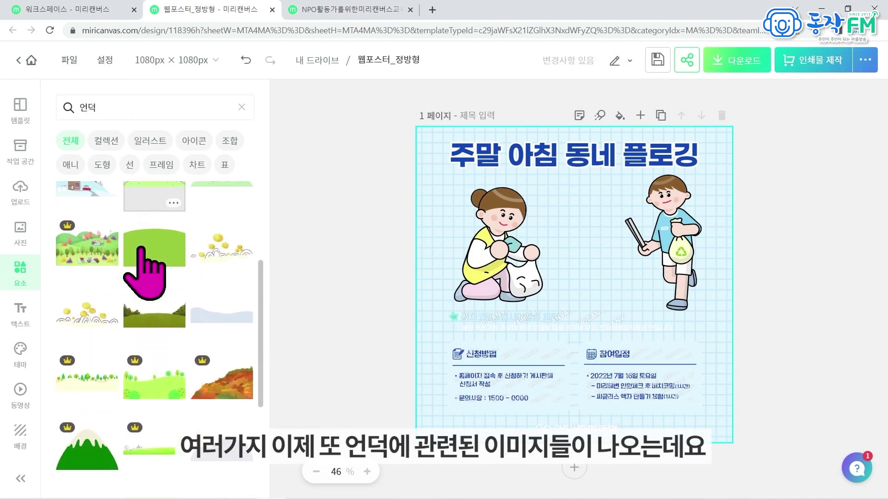
scroll(218, 307, "up", 4)
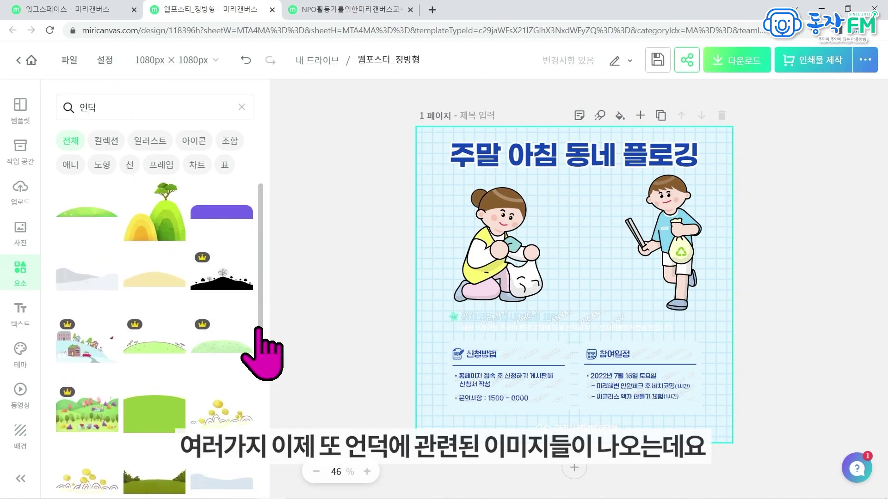
Insert the plain light green hill shape and enlarge it to cover the full width of the poster's lower half.
key("ctrl")
left_click(155, 416)
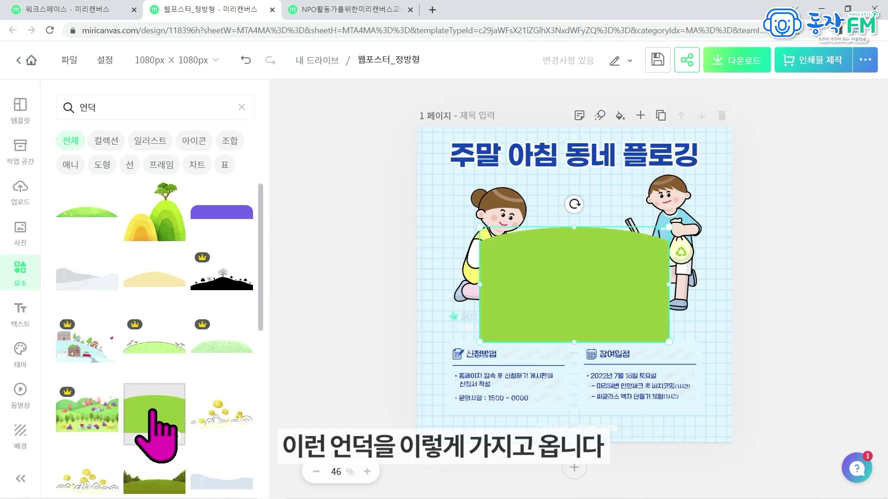
left_click_drag(666, 336, 726, 440)
left_click_drag(593, 322, 593, 319)
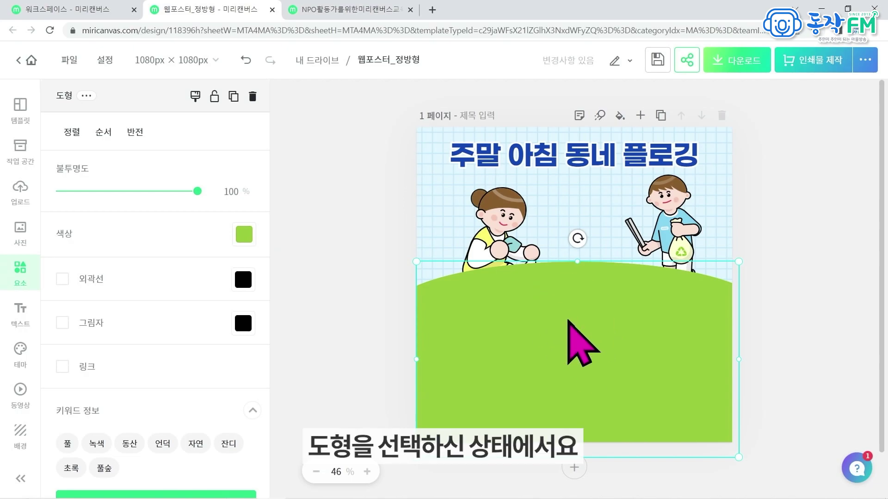
Send the green hill shape to the very back, behind the characters and text boxes.
left_click(105, 134)
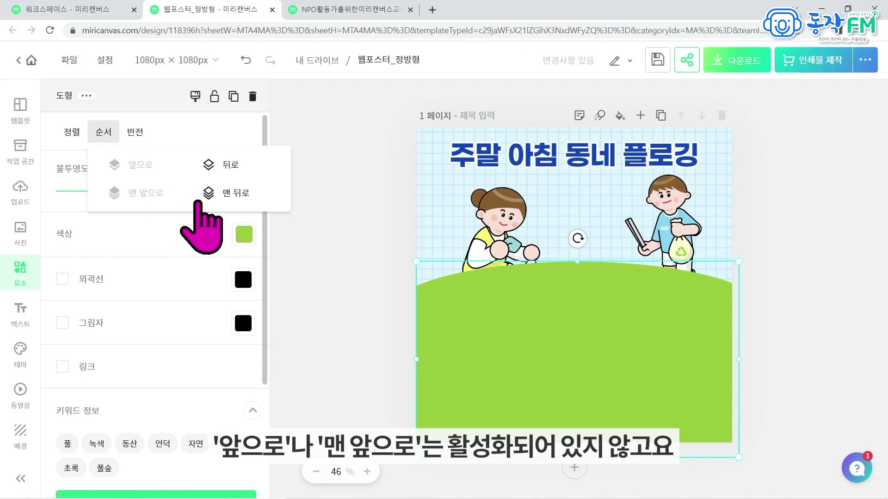
left_click(245, 197)
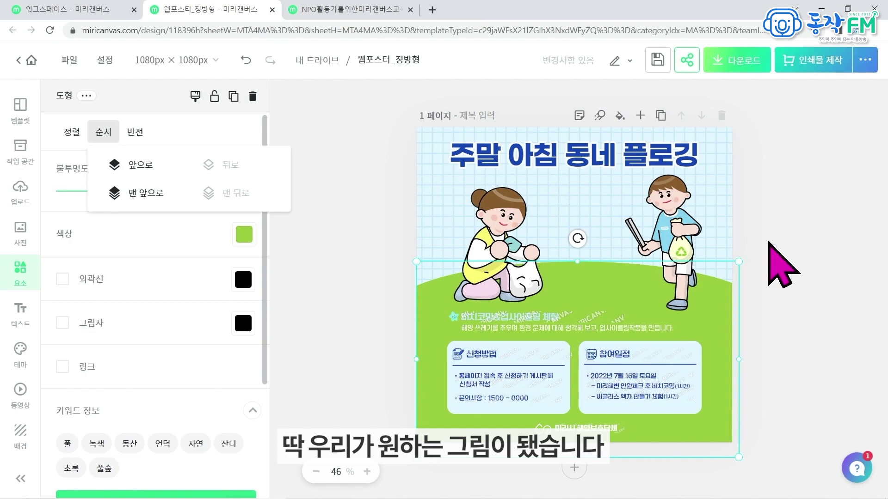
left_click(799, 253)
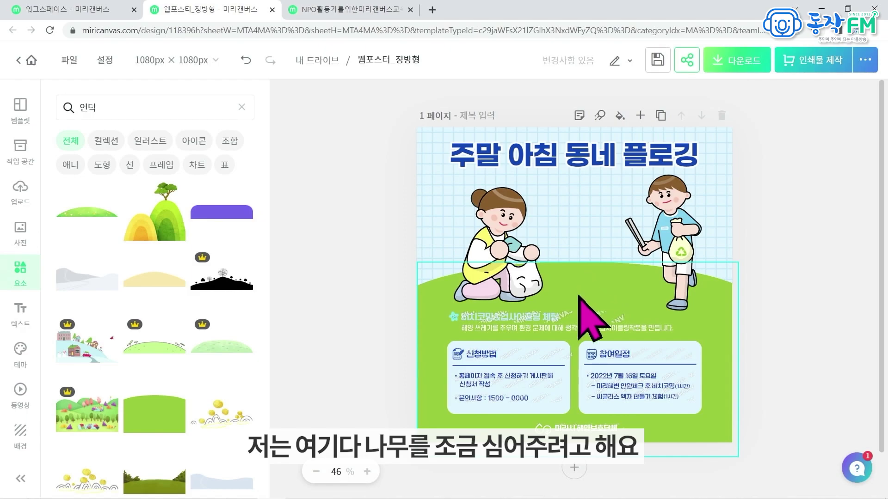
Search the elements library for 나무 and look through the tree images for free ones.
left_click(241, 106)
type("남")
type("무")
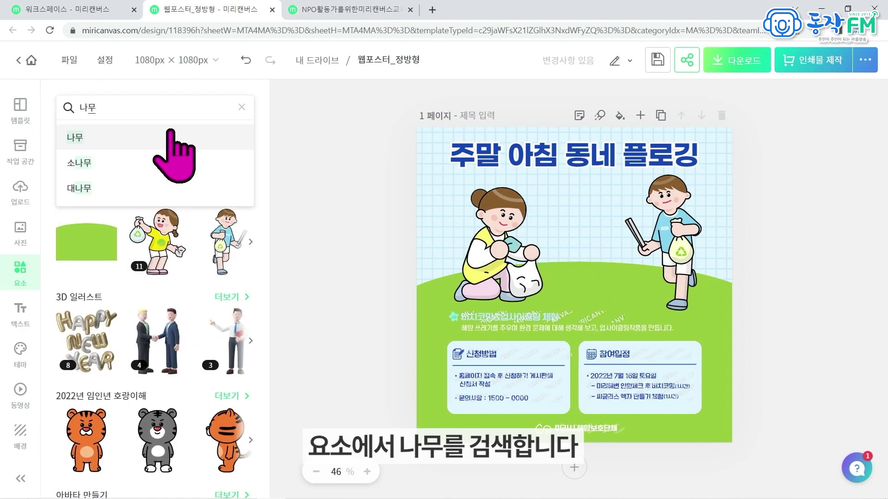
left_click(170, 134)
scroll(225, 356, "down", 2)
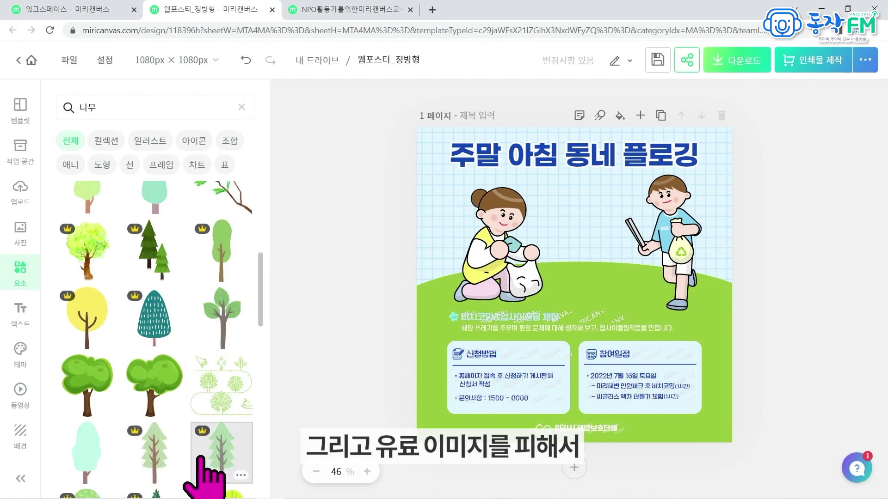
scroll(198, 327, "up", 3)
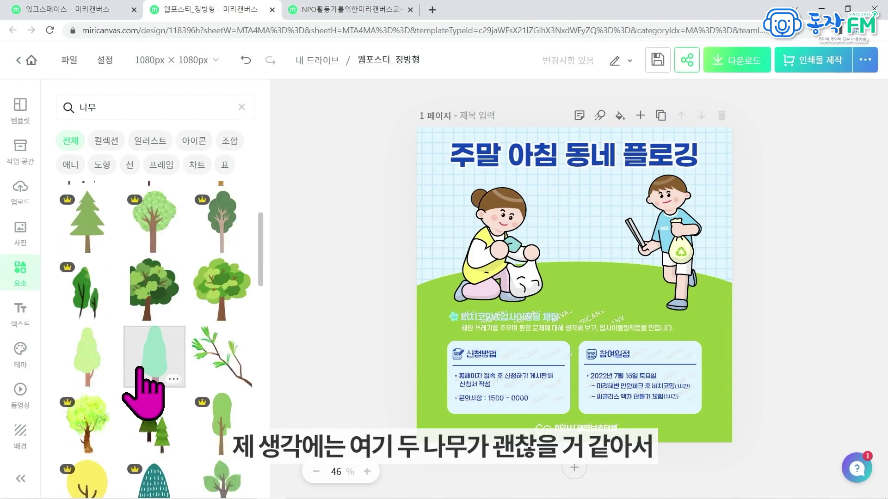
Add the free light green tree, scaled down, on the hill left of the kneeling woman, and bring the woman in front of it.
left_click_drag(88, 356, 584, 252)
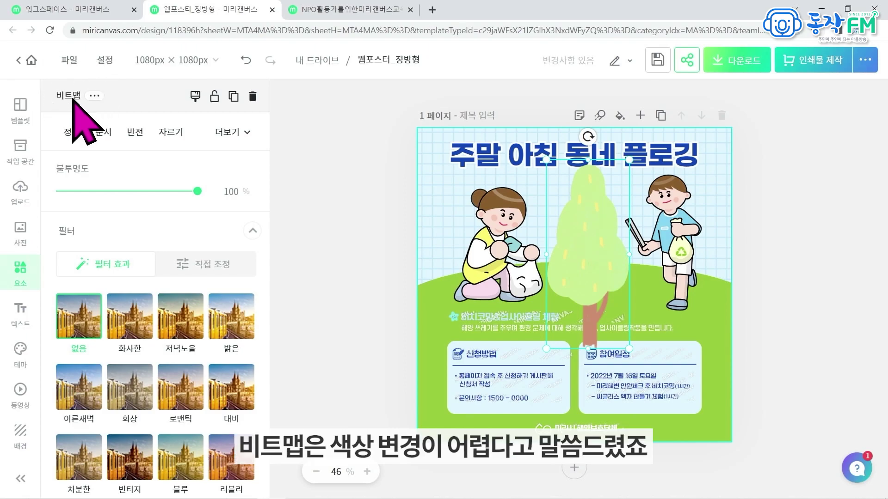
left_click(348, 219)
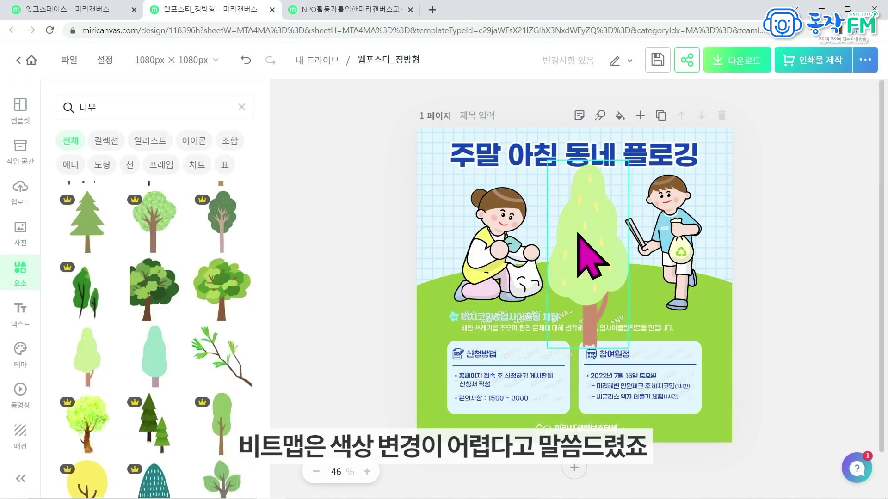
left_click(578, 235)
left_click_drag(547, 161, 585, 207)
left_click_drag(589, 293, 435, 234)
left_click_drag(415, 172, 425, 200)
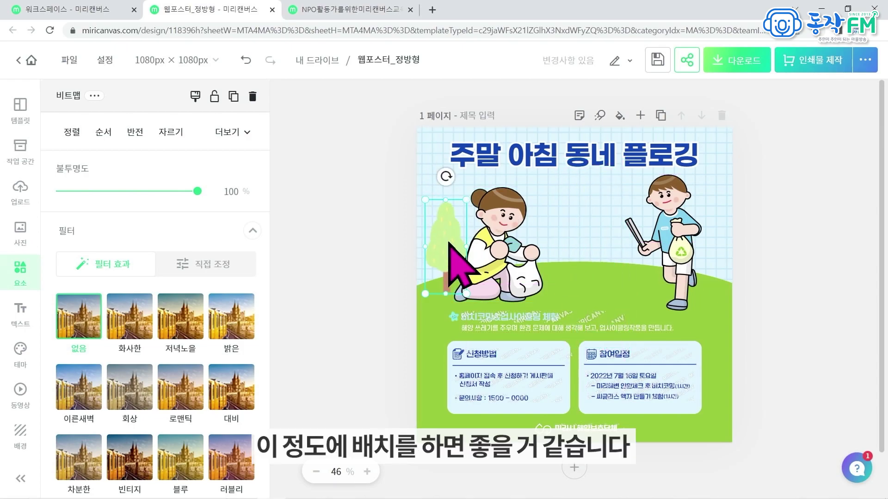
mouse_move(447, 238)
left_mouse_down()
mouse_move(407, 243)
mouse_move(450, 233)
left_mouse_up()
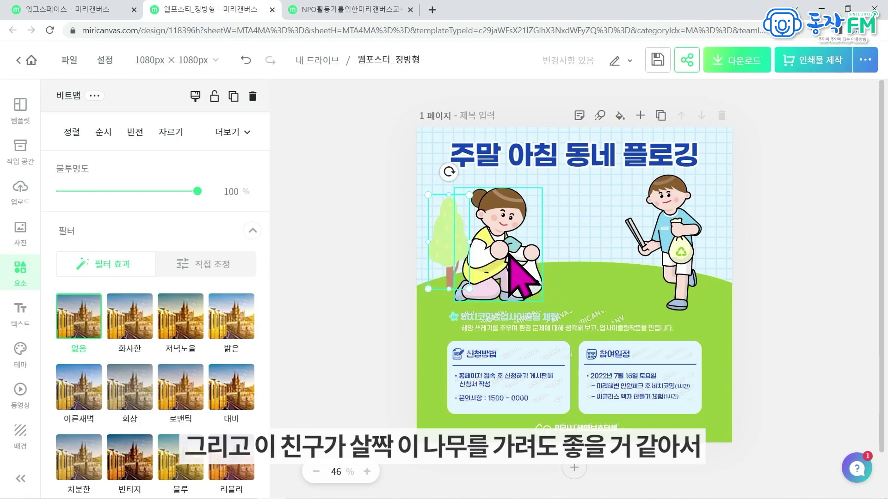
left_click(520, 285)
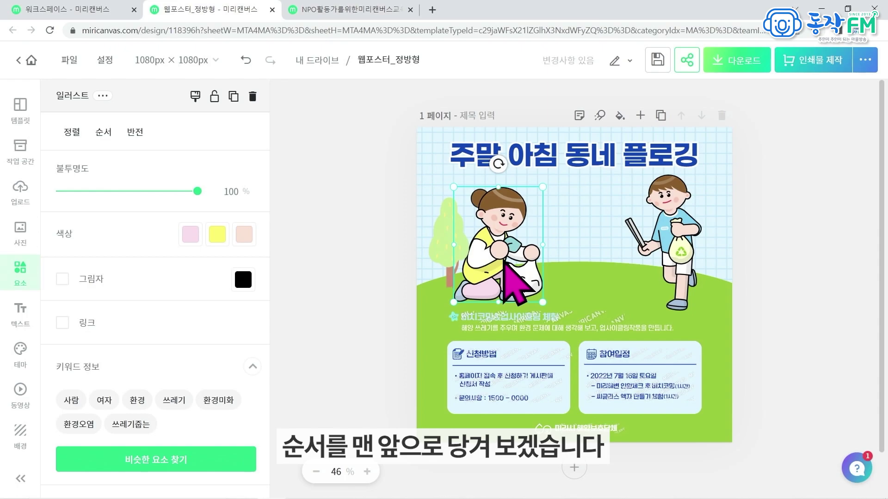
left_click(111, 135)
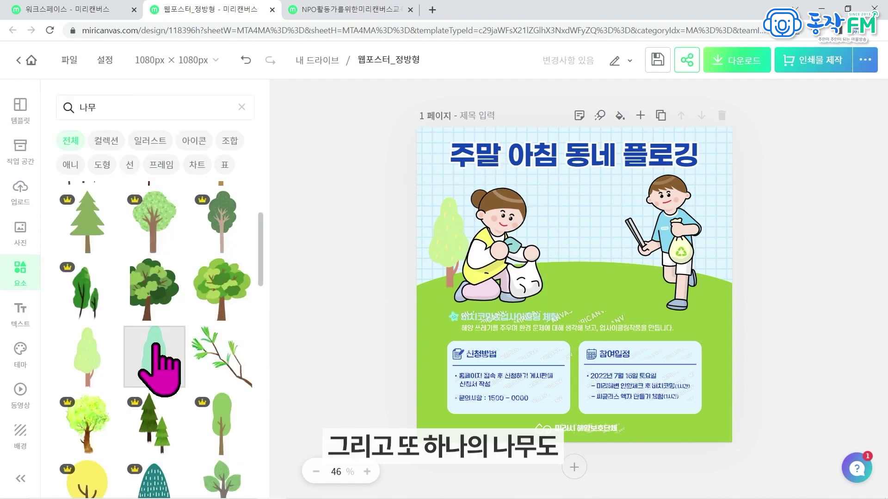
Insert the mint-coloured tree, shrink it and stand it on the hill's crest between the woman and the boy.
left_click(155, 356)
left_click(542, 196)
left_click_drag(539, 190, 565, 254)
left_click_drag(599, 309, 601, 249)
left_click_drag(565, 167, 601, 210)
left_click(608, 284)
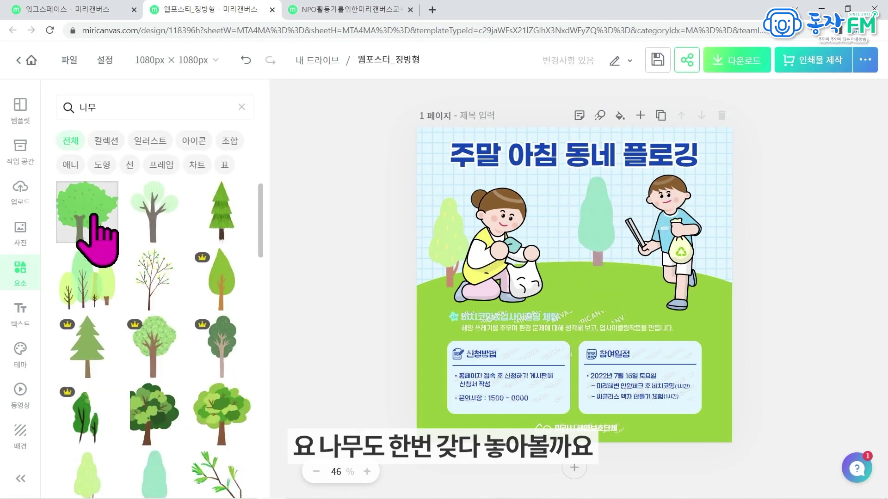
Insert the broad leafy green tree, shrink it and place it on the hill between the kneeling woman and the mint tree.
left_click(92, 215)
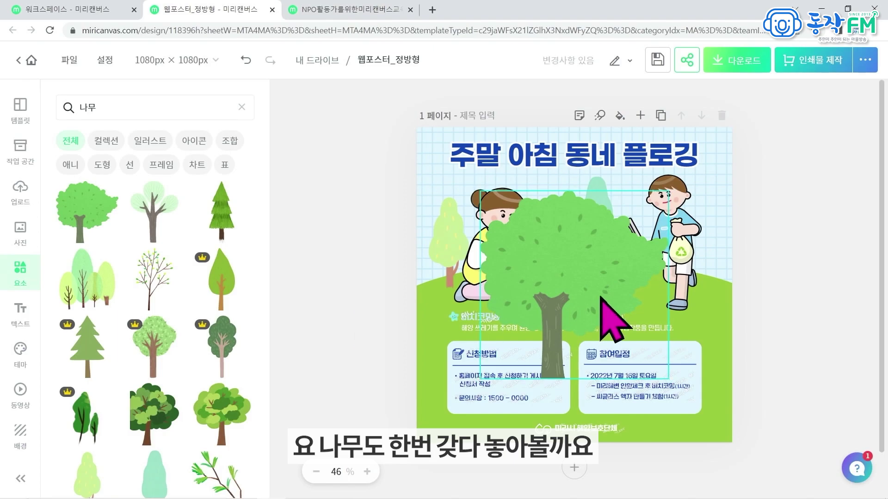
left_click(602, 300)
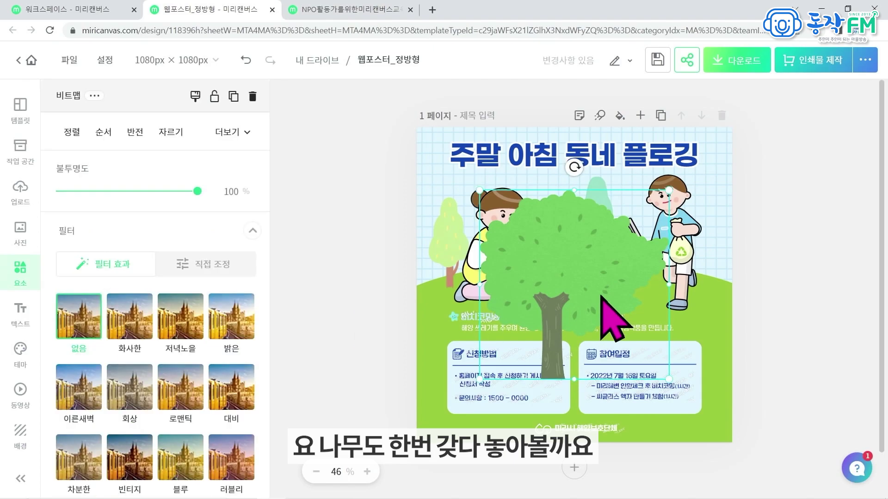
left_click(69, 95)
left_click(383, 237)
left_click(557, 280)
left_click_drag(482, 189, 582, 285)
left_click_drag(654, 365, 583, 259)
left_click(376, 272)
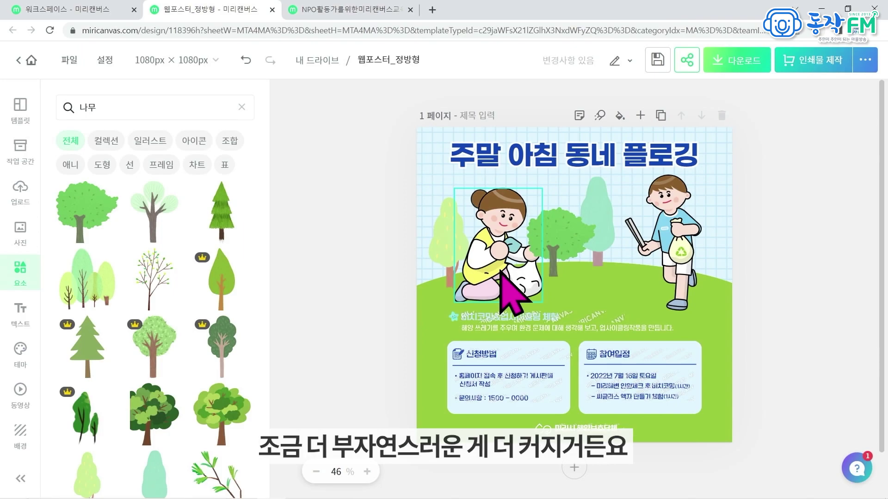
key("ctrl+z")
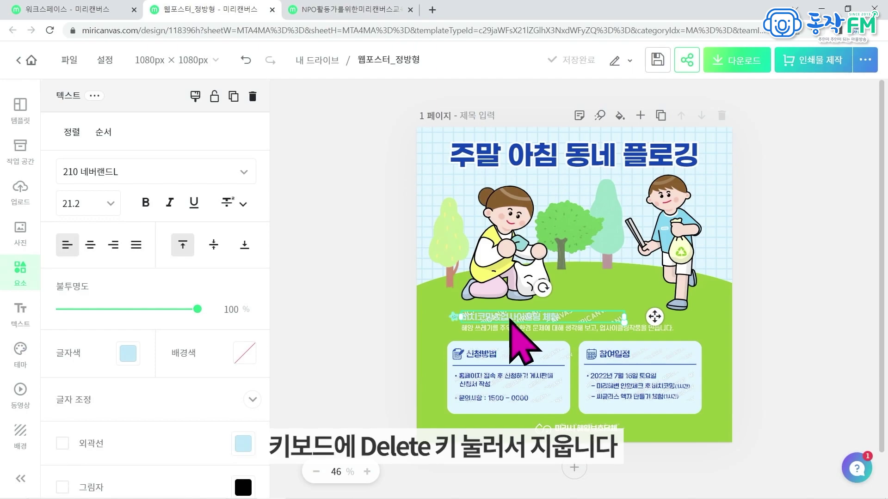
Delete the template's subheading below the characters and the description sentence under it.
key("Delete")
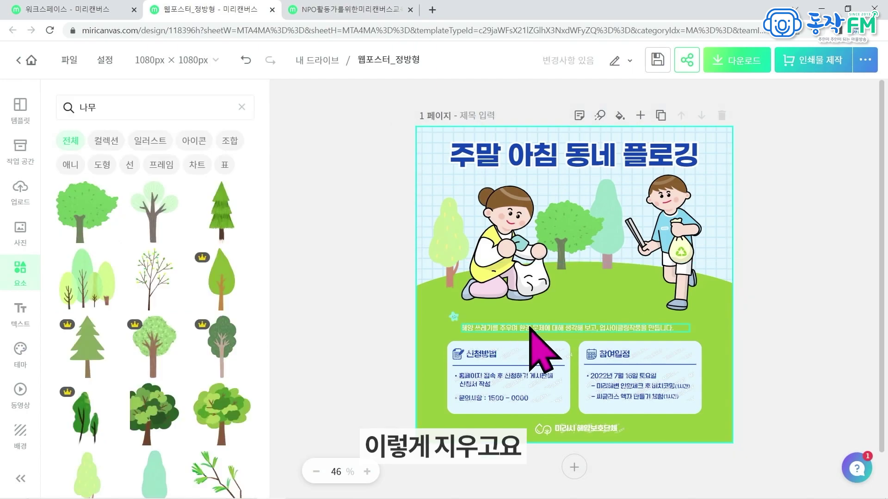
left_click(535, 329)
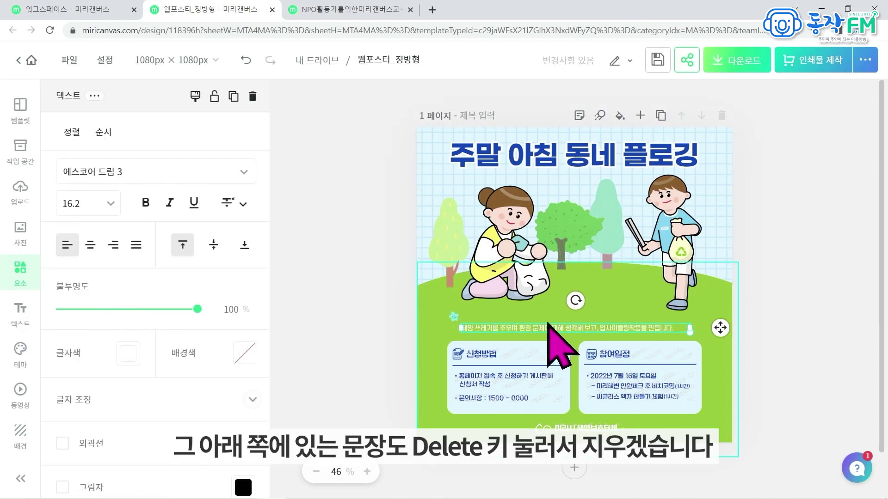
key("Delete")
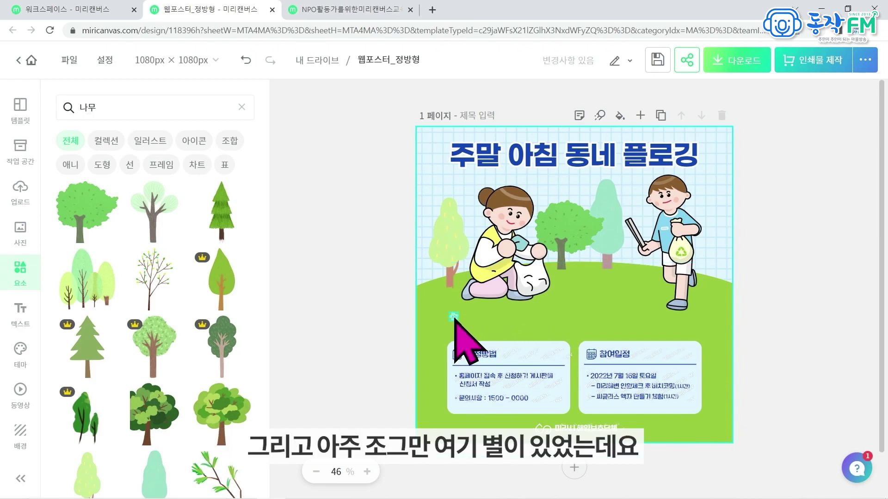
Delete the tiny star decoration left on the hill above the 신청방법 box.
left_click(367, 472)
left_click(367, 471)
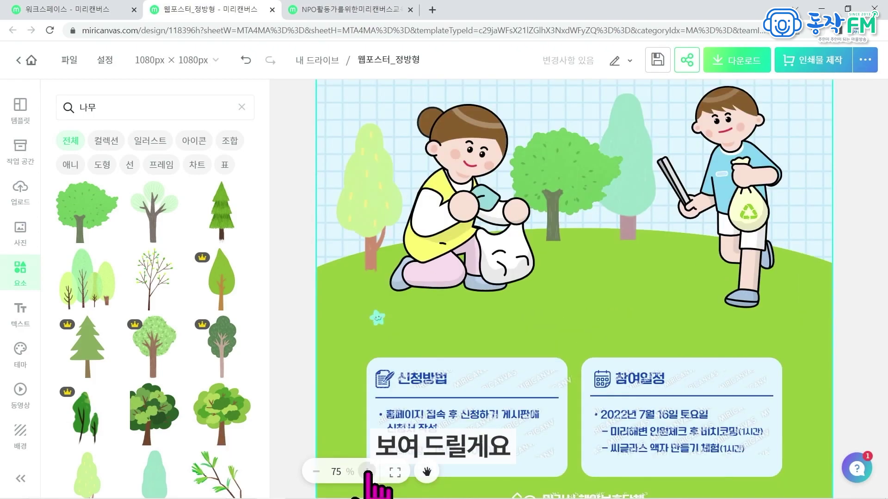
left_click(378, 318)
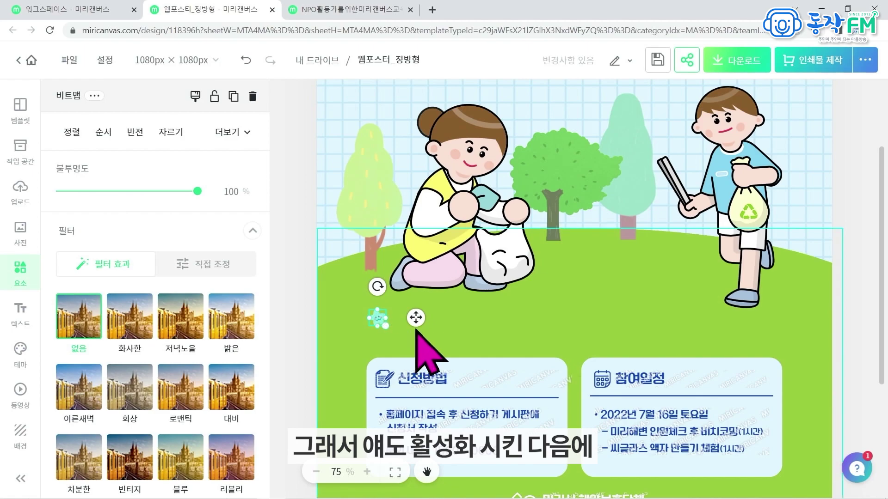
key("Delete")
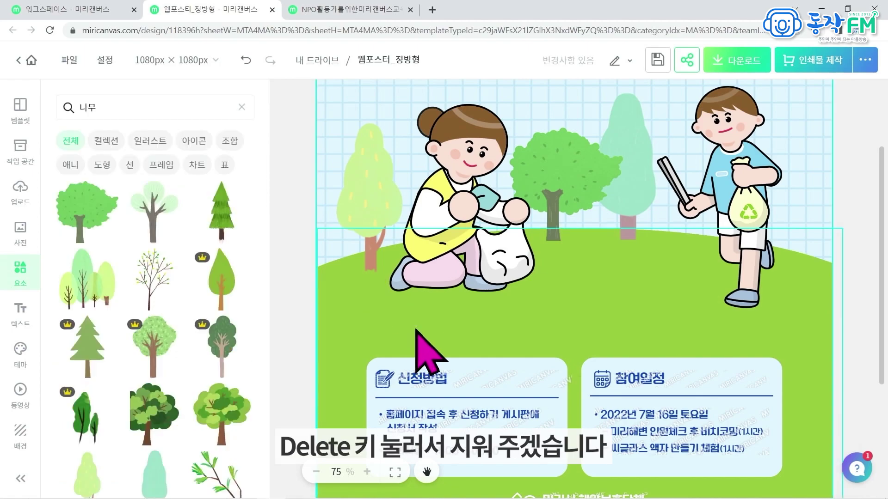
Delete the 참여일정 heading and the calendar icon beside it.
left_click_drag(879, 337, 880, 406)
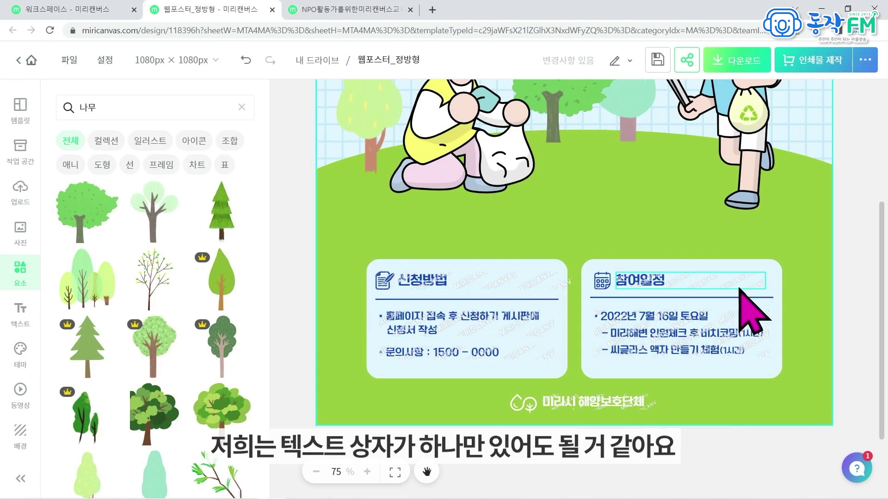
left_click(648, 288)
key("Delete")
left_click(604, 281)
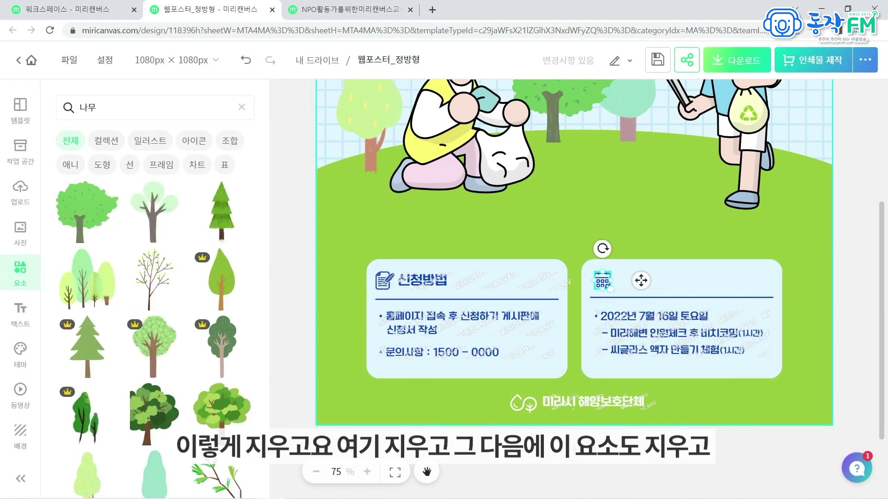
key("Delete")
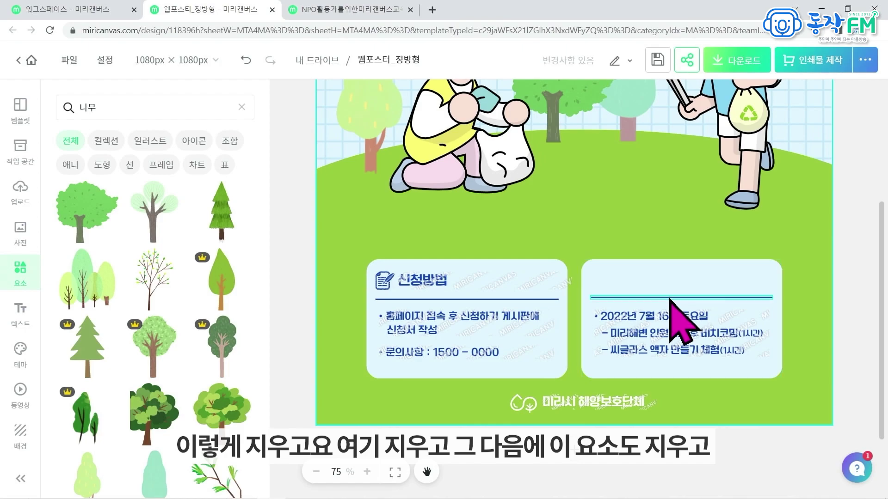
Delete the rest of the schedule box: its divider line, date text, rounded background and the leftover text element above it.
left_click(670, 298)
key("Delete")
left_click(675, 319)
key("Delete")
left_click(672, 306)
key("Delete")
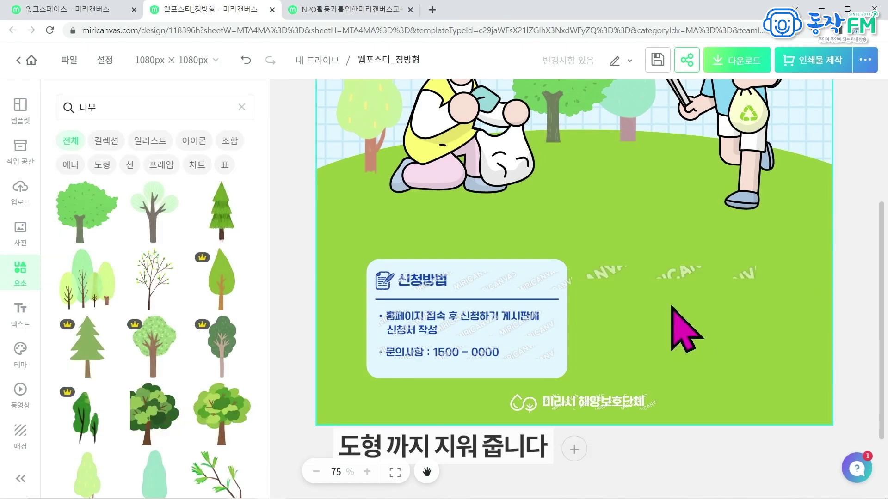
left_click(678, 273)
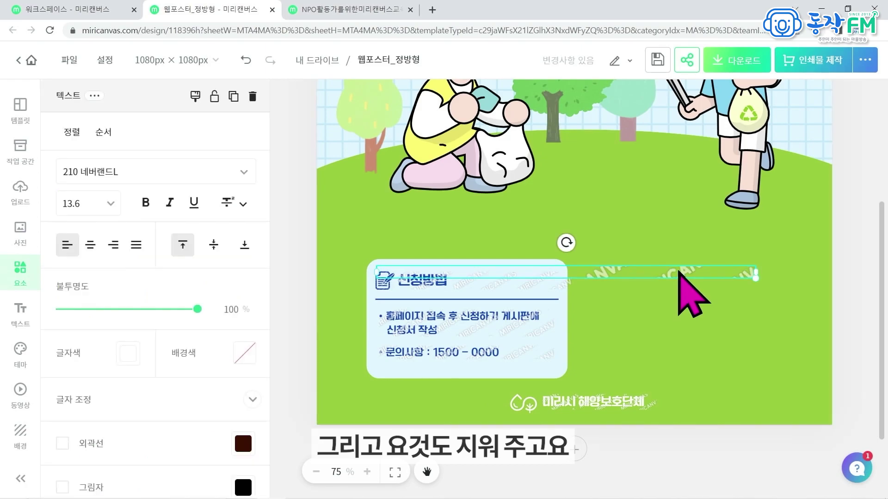
key("Delete")
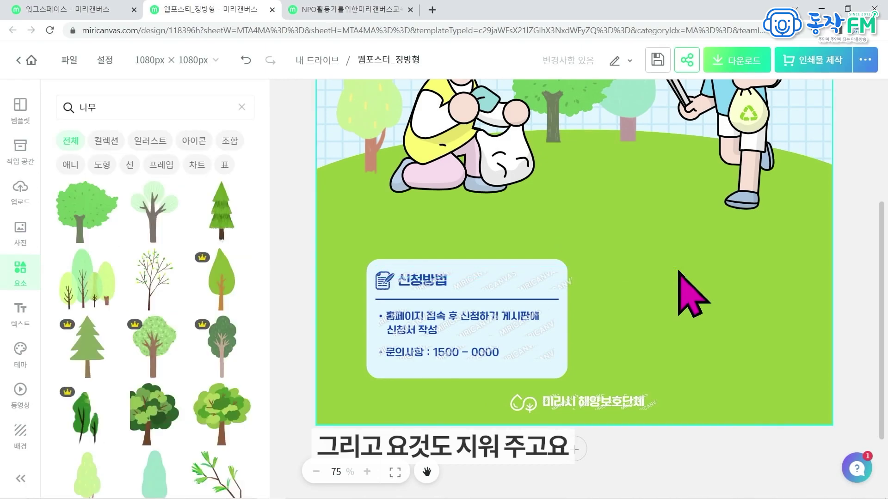
Enlarge the 신청방법 box upward and across the poster's full content width, and delete the note icon beside its heading.
left_click(464, 273)
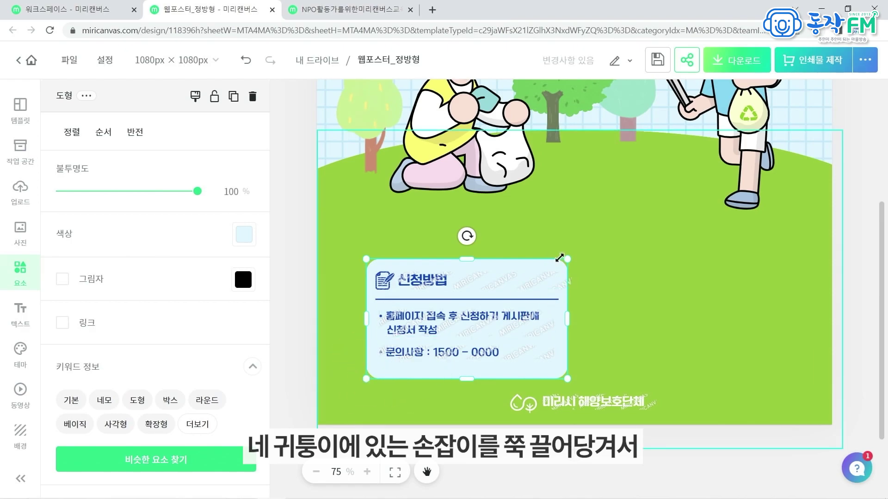
left_click_drag(566, 260, 644, 232)
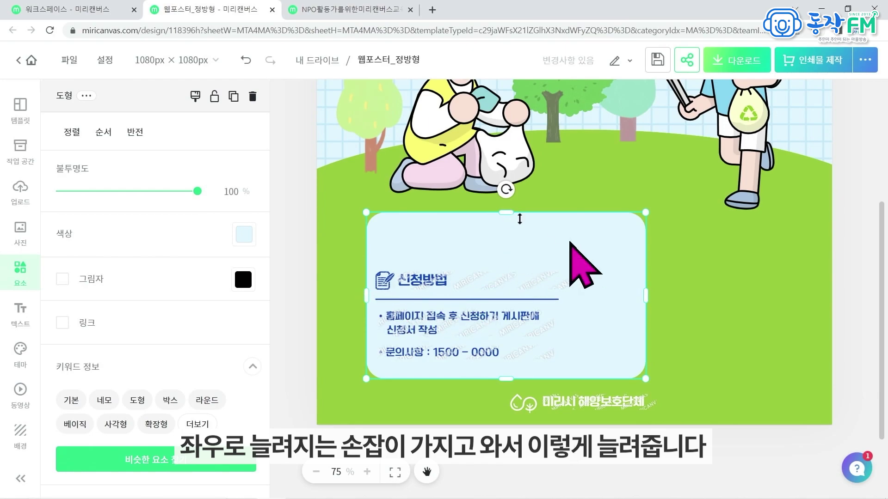
left_click_drag(649, 292, 774, 296)
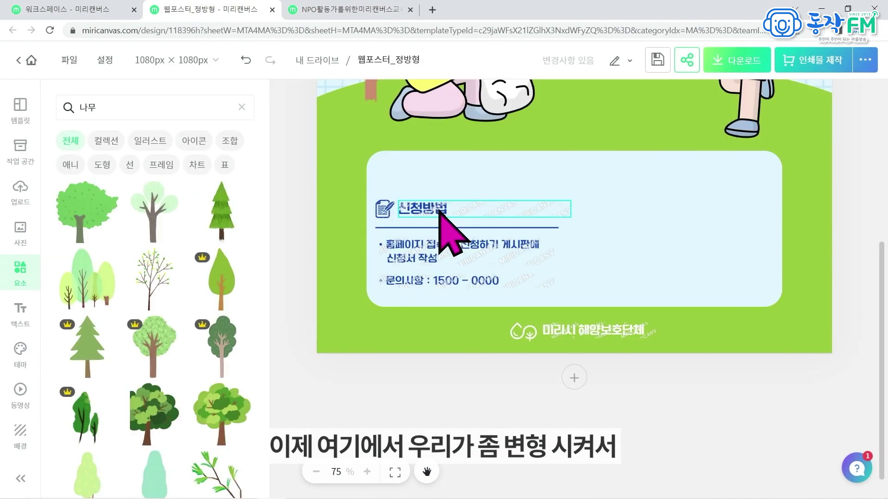
left_click(382, 212)
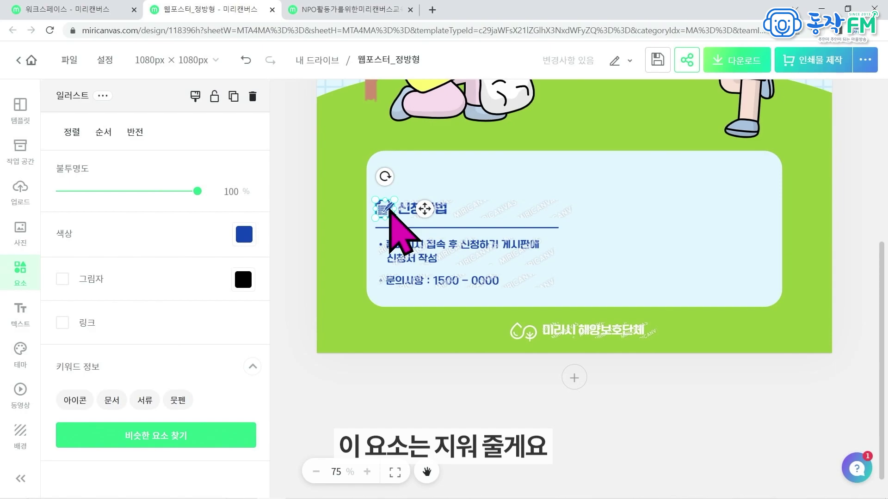
key("Delete")
Change the font of the 신청방법 heading in the info box to G마켓 산스 Bold.
left_click(432, 211)
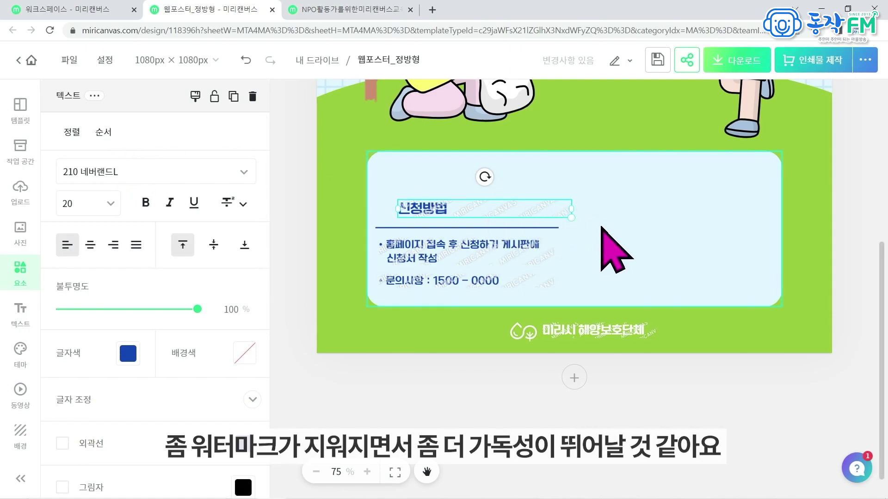
left_click(244, 171)
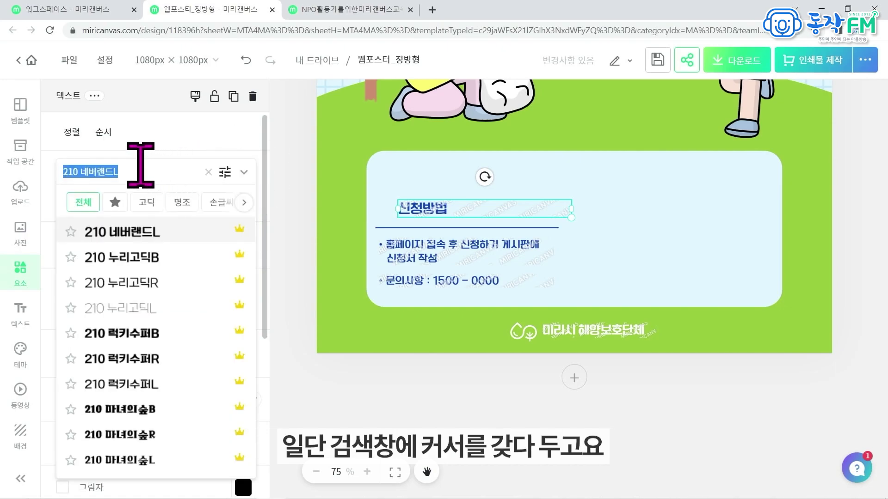
type("gakz")
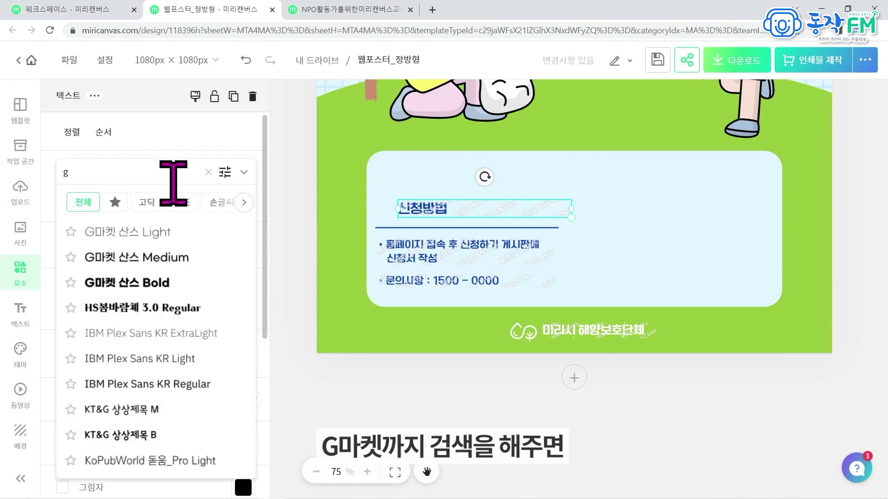
key("BackSpace")
key("BackSpace")
type("마켓")
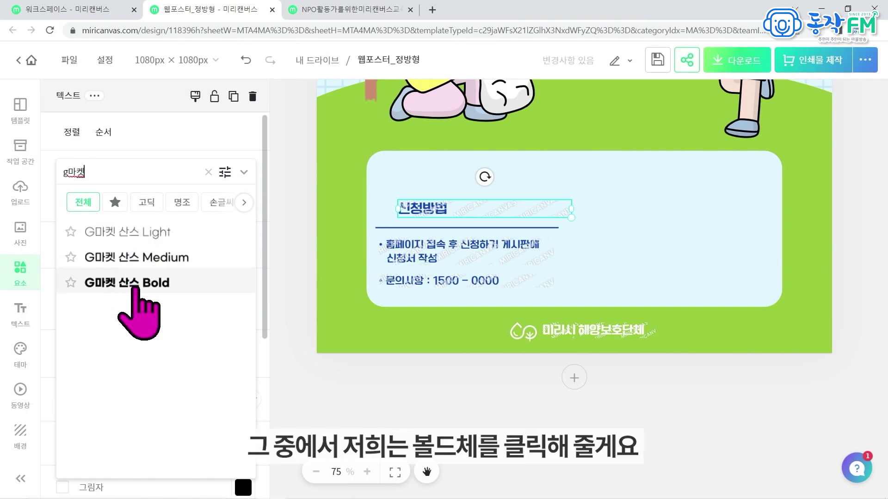
left_click(135, 283)
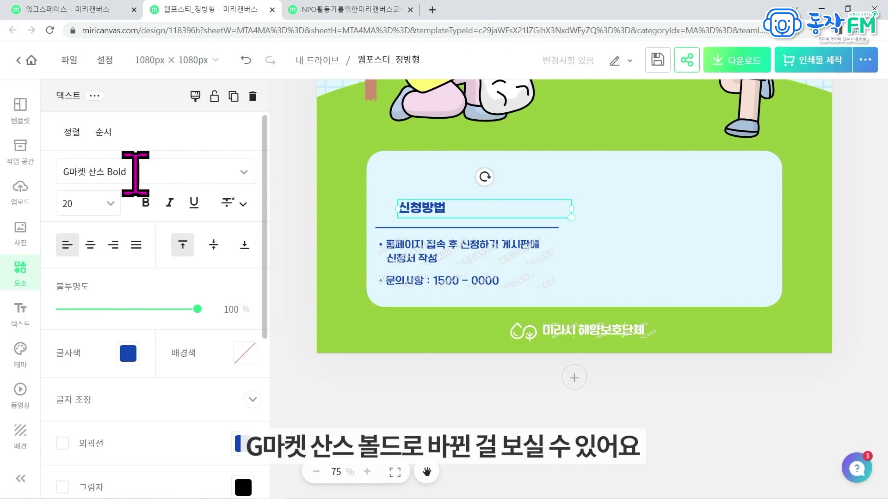
Replace the heading with "일시 : 2022년 7월 16일(토) 오전 10시" and widen its text box so it fits on one line.
type("ㅇ")
type("시 : ")
type("2")
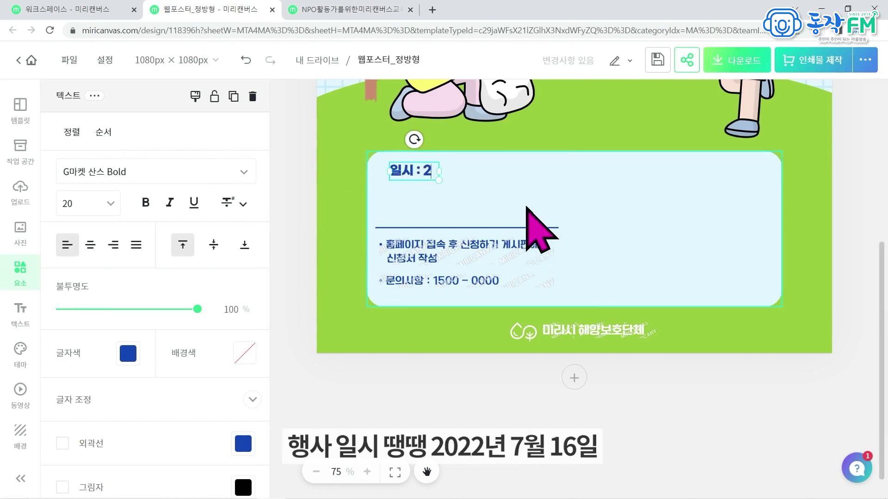
type("022년 7ㅇ월 16일 (토) 오전 10시")
left_click(292, 198)
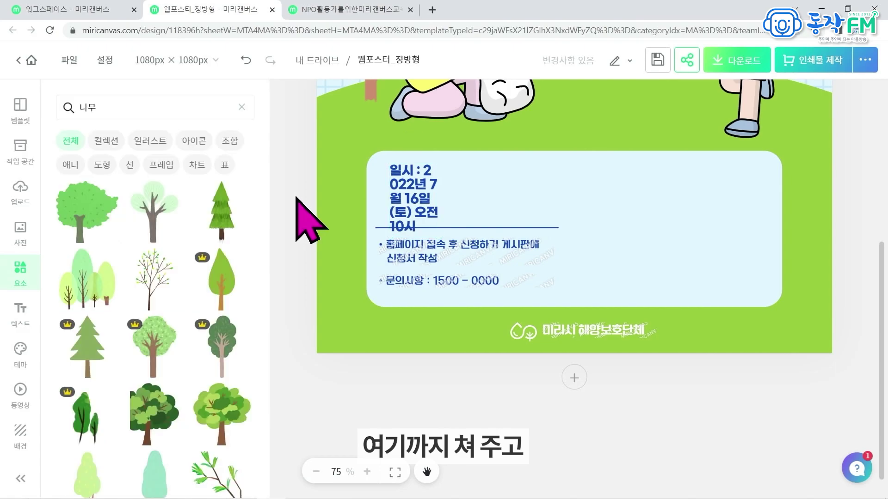
left_click(411, 193)
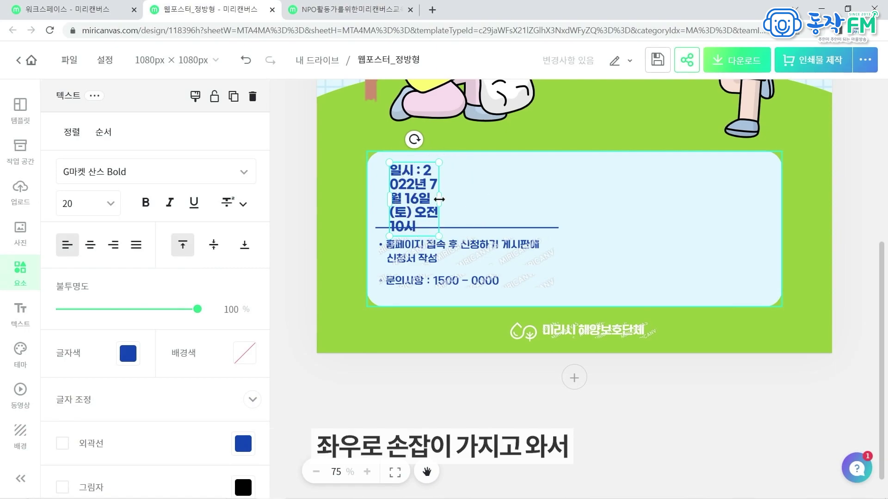
left_click_drag(439, 200, 583, 182)
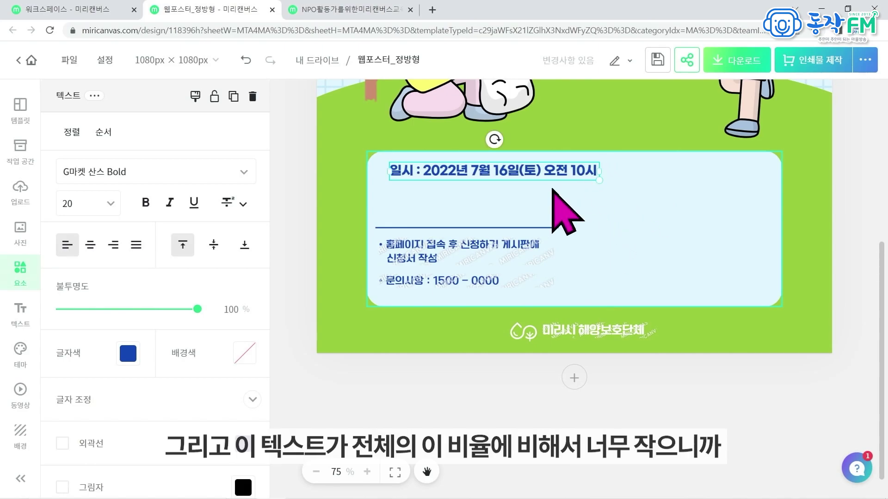
Enlarge the 일시 line to font size 30 so it fills most of the info box's width.
scroll(776, 226, "up", 6)
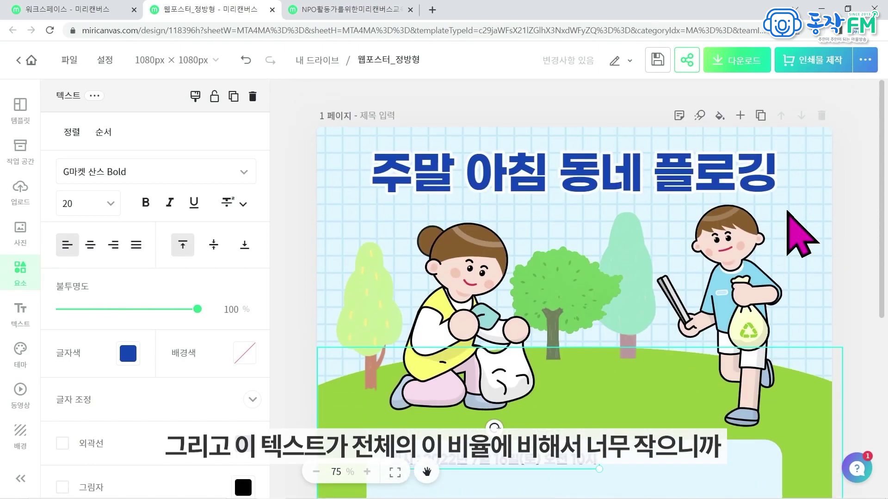
scroll(789, 214, "down", 4)
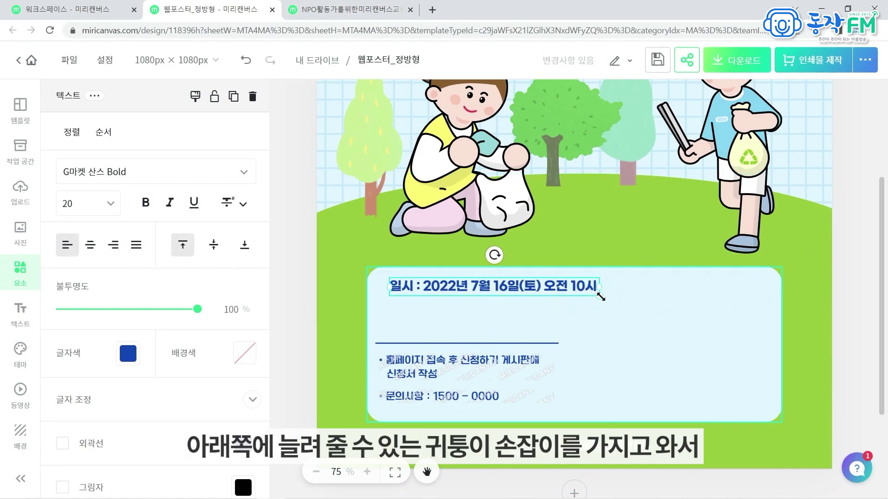
left_click_drag(601, 297, 718, 324)
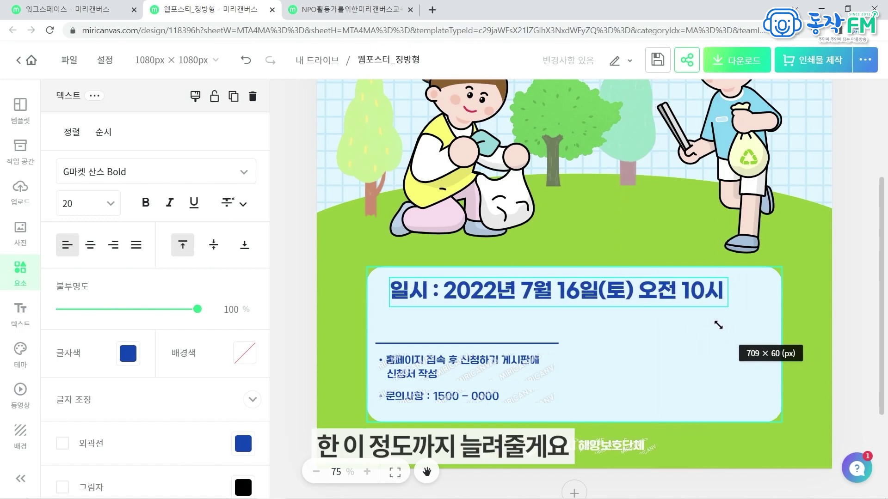
left_click(88, 203)
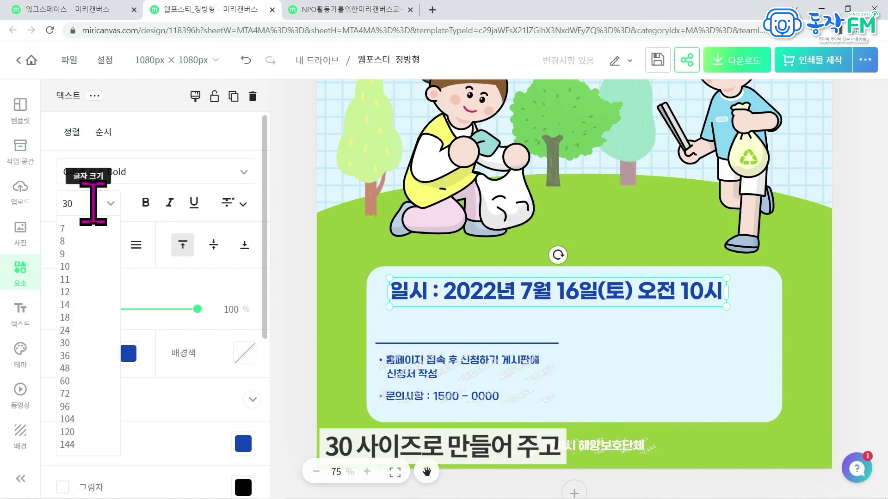
key("Return")
left_click(297, 292)
left_click(615, 290)
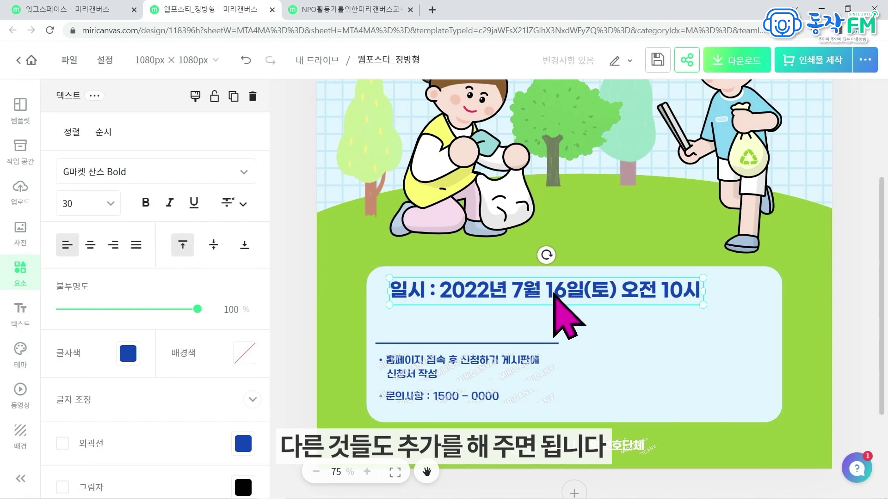
Delete the divider line and the leftover template texts about applying and inquiries below the 일시 line.
left_click(531, 343)
key("Delete")
left_click(470, 367)
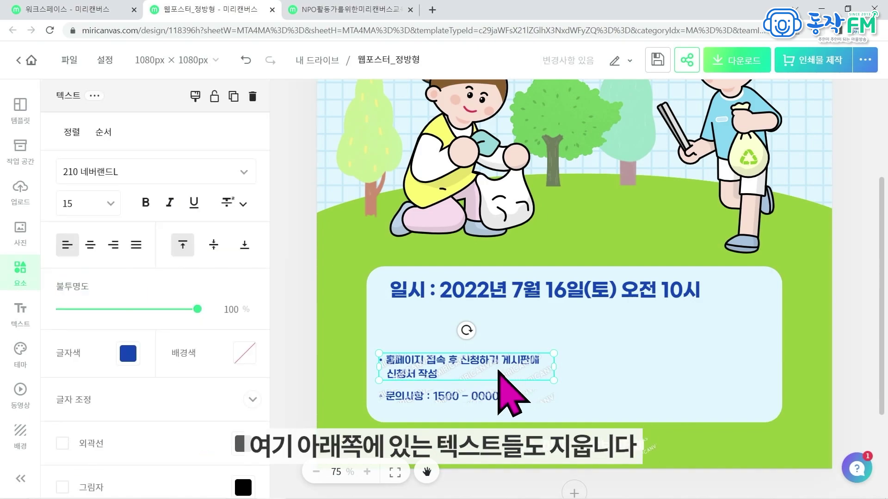
key("Delete")
Add two lines below the date: "장소 : 카페 행복한 지구" and "문의 :" followed by the contact phone number.
left_click(495, 300)
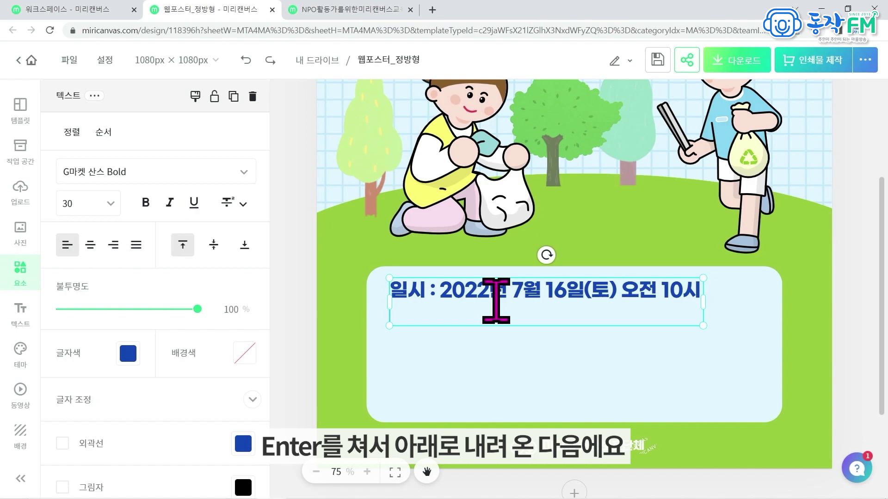
type("장소 :")
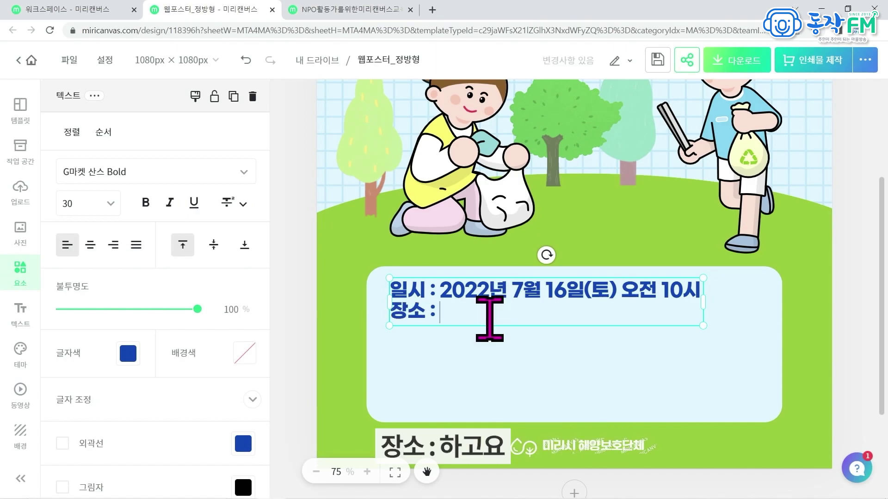
type(" 카페 행복한 지구")
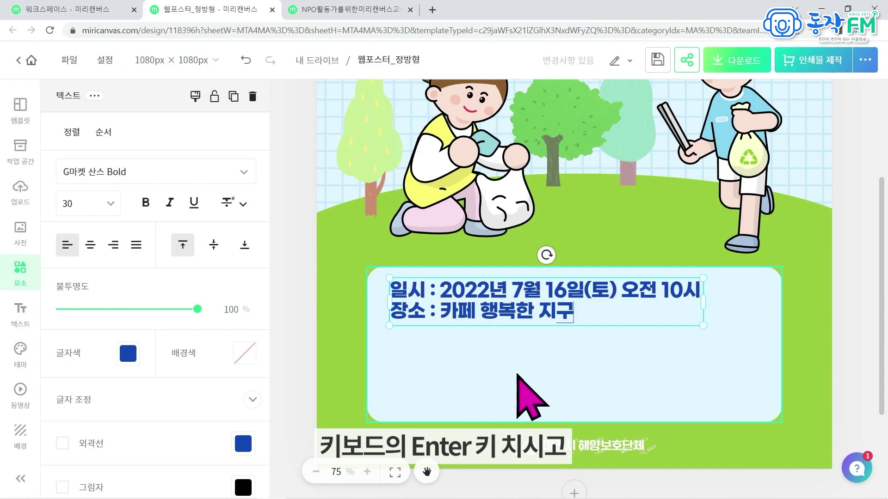
key("Return")
type("문의 : 02-123")
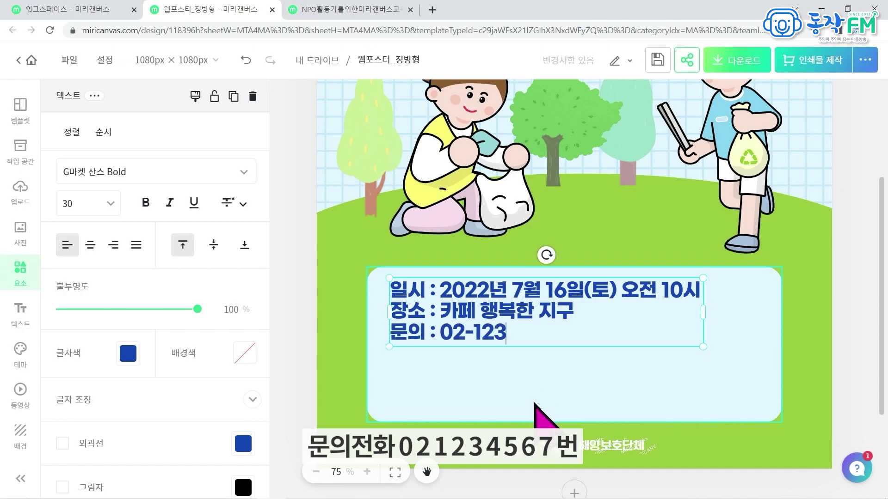
type("-456")
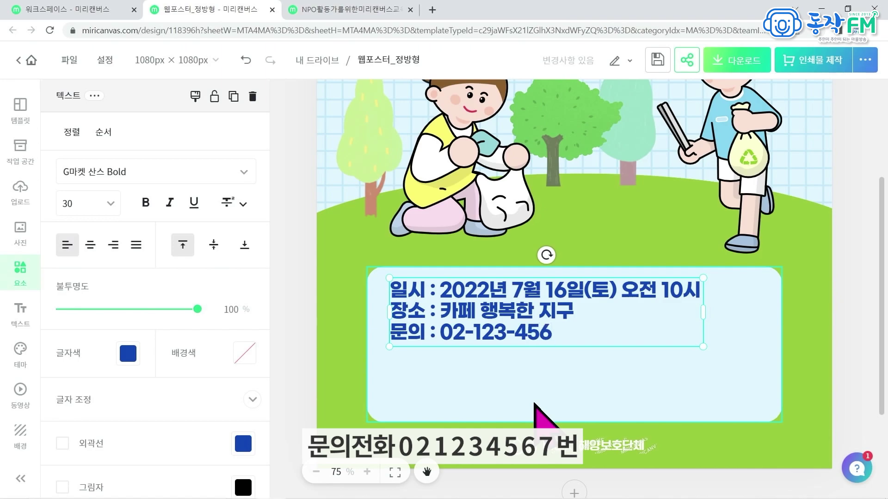
type("7")
key("Escape")
Set the event details text's letter spacing (자간) to 0 and its line spacing (행간) to 1.6.
scroll(693, 257, "up", 5)
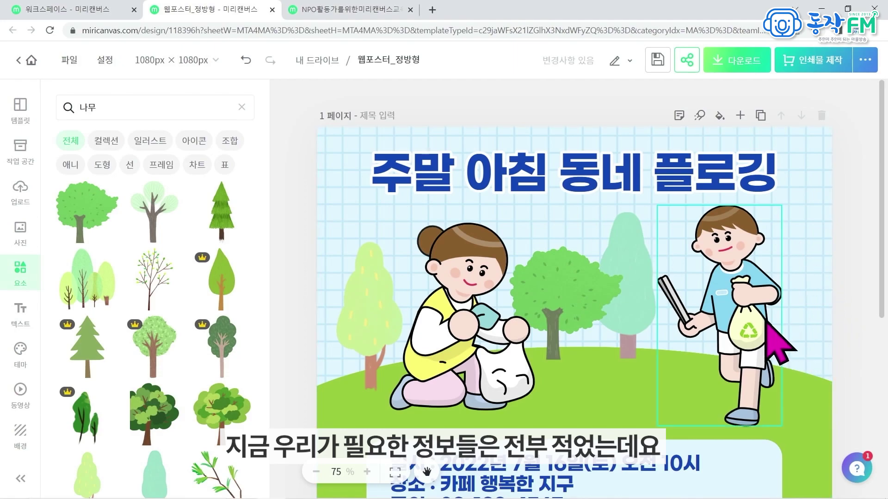
scroll(782, 286, "down", 5)
left_click(495, 326)
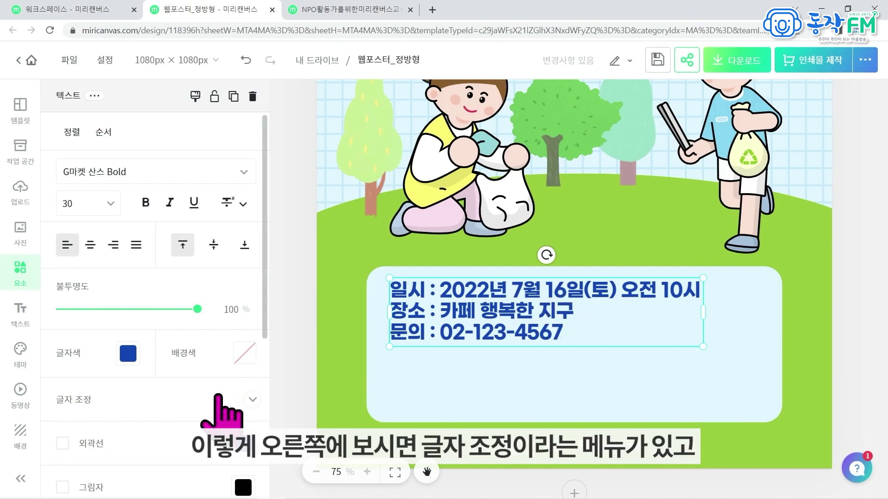
scroll(252, 397, "down", 2)
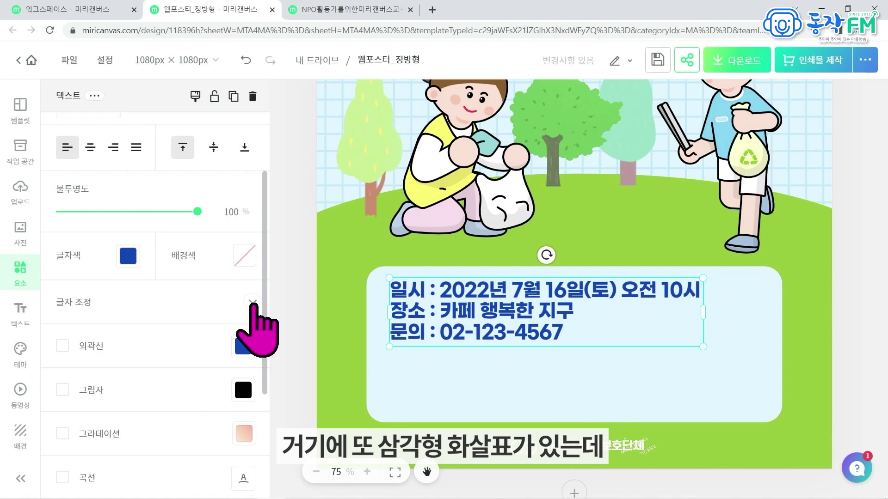
left_click(252, 302)
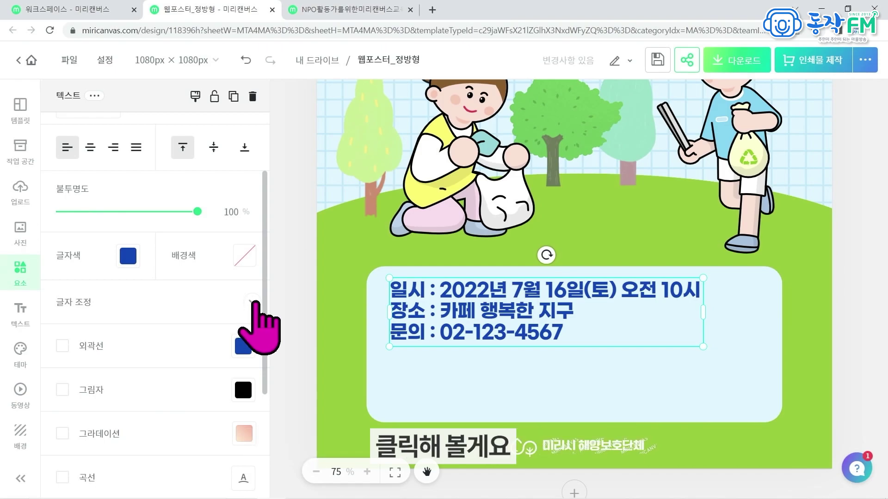
left_click(251, 303)
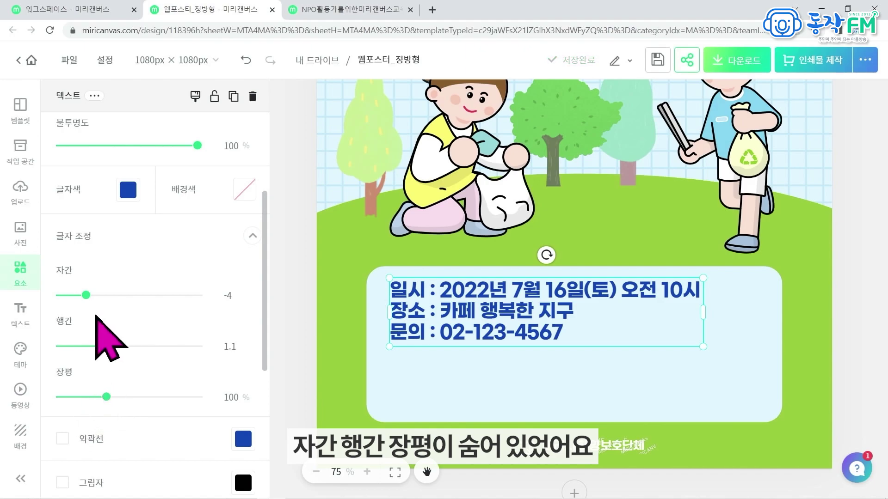
mouse_move(90, 293)
left_mouse_down()
mouse_move(113, 296)
mouse_move(88, 295)
left_mouse_up()
mouse_move(103, 347)
left_mouse_down()
mouse_move(125, 347)
mouse_move(108, 347)
left_mouse_up()
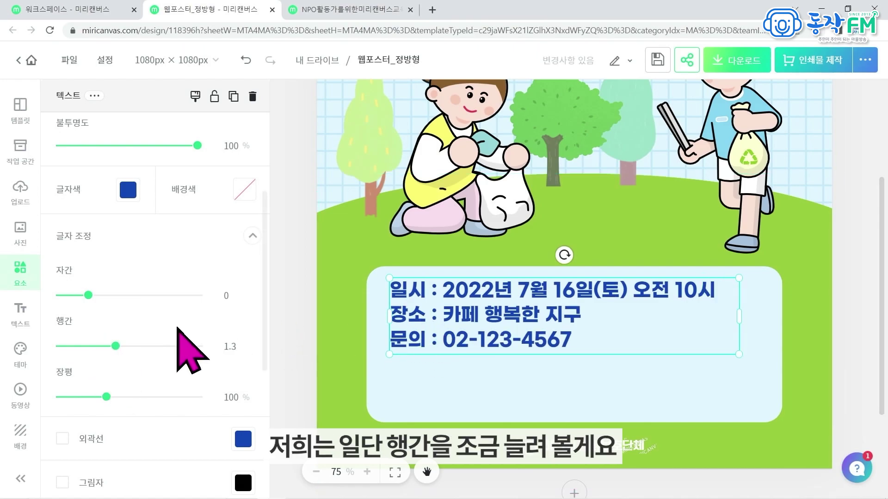
left_click_drag(116, 346, 119, 347)
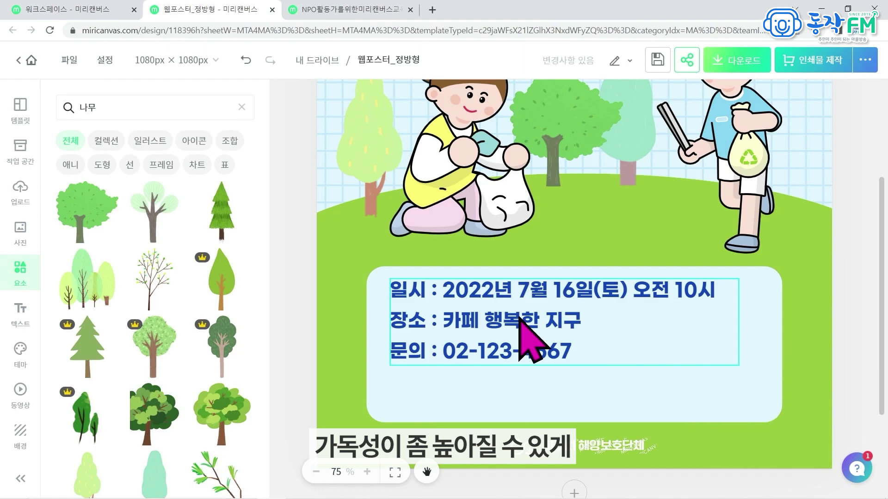
left_click(519, 318)
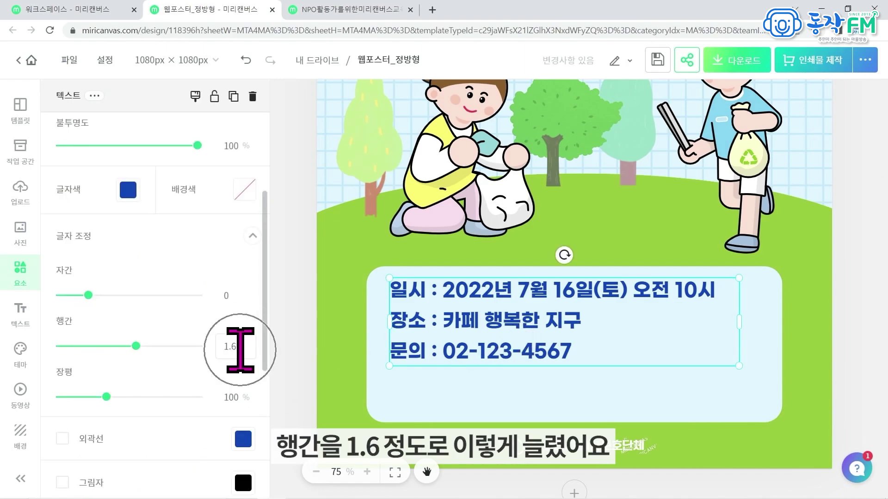
Try a line spacing of 1.48 on the event details, restore 1.6, and try out the character width (장평) setting.
mouse_move(136, 346)
left_mouse_down()
mouse_move(112, 346)
mouse_move(128, 345)
left_mouse_up()
double_click(243, 348)
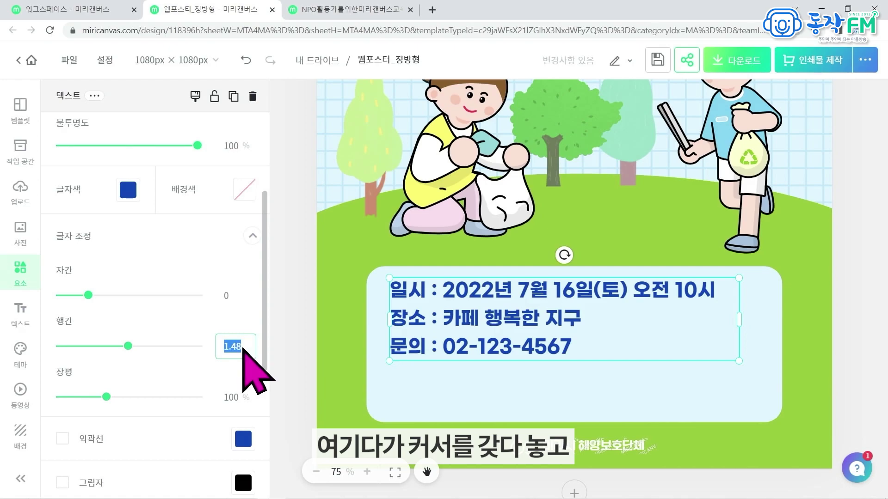
type("1")
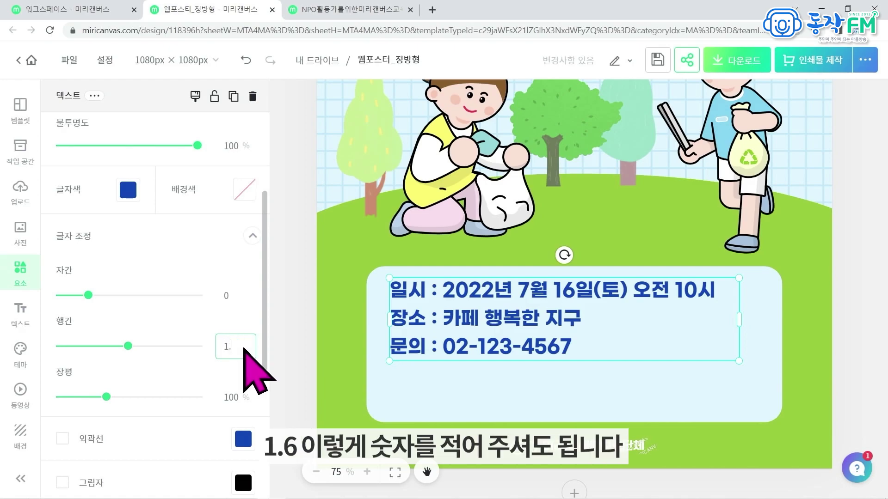
key("Return")
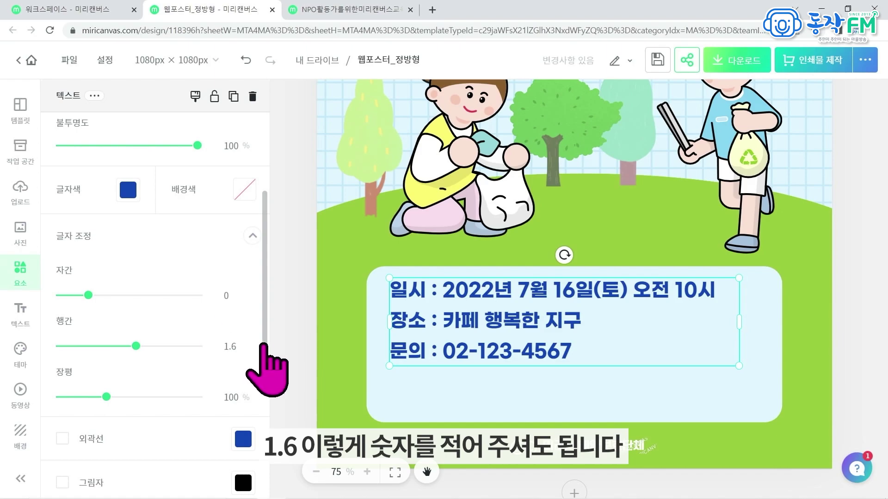
left_click(64, 376)
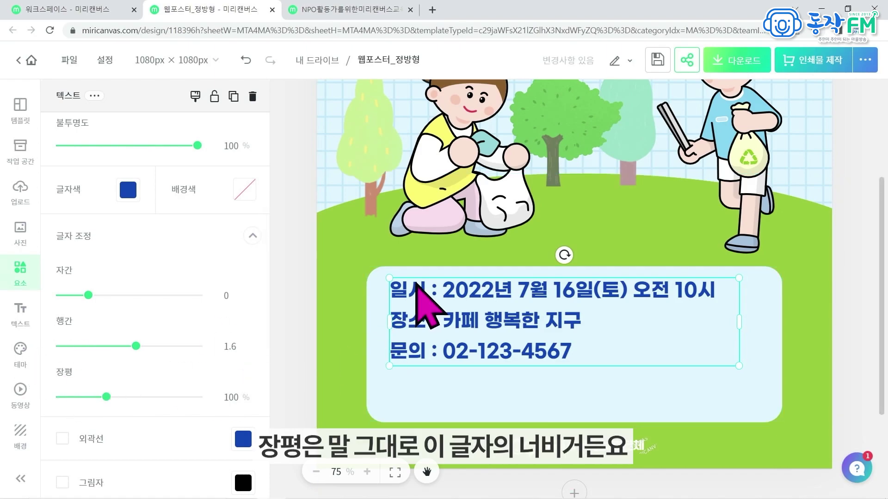
mouse_move(106, 396)
left_mouse_down()
mouse_move(135, 397)
mouse_move(106, 396)
left_mouse_up()
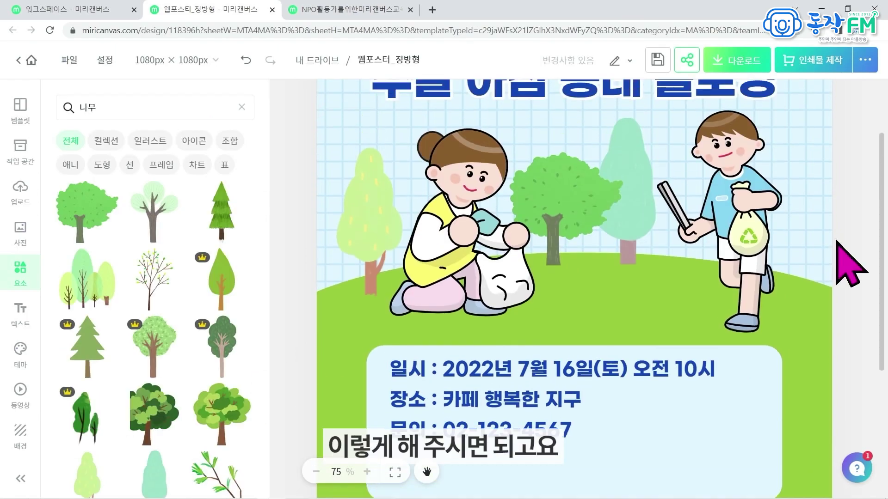
Shorten the light-blue info box from its lower edge so it closely fits the three lines of event details.
scroll(837, 242, "up", 2)
scroll(836, 246, "down", 4)
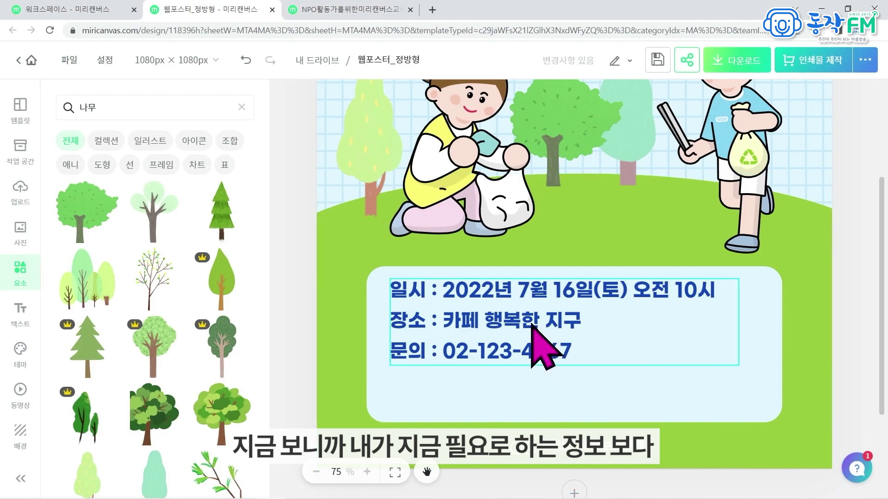
left_click(768, 386)
left_click_drag(574, 422, 574, 375)
left_click(564, 323)
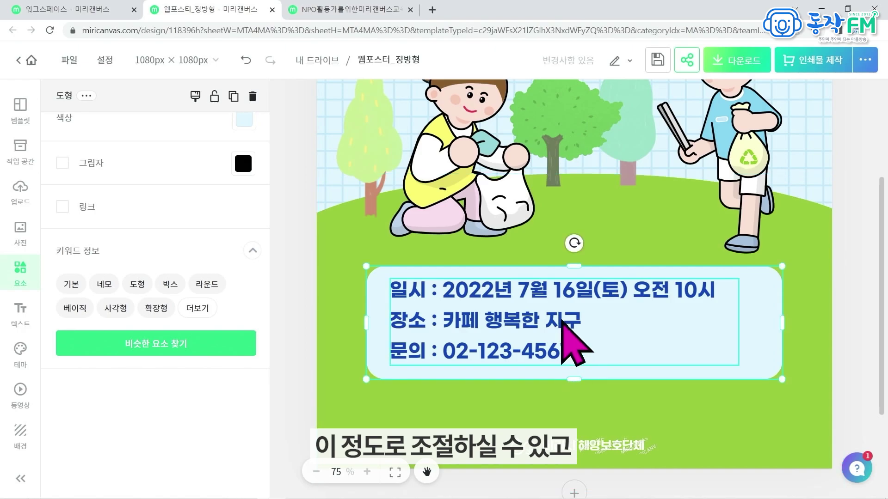
Group the event details text with its light-blue box and move the group slightly down, centred on the poster.
left_click(589, 299)
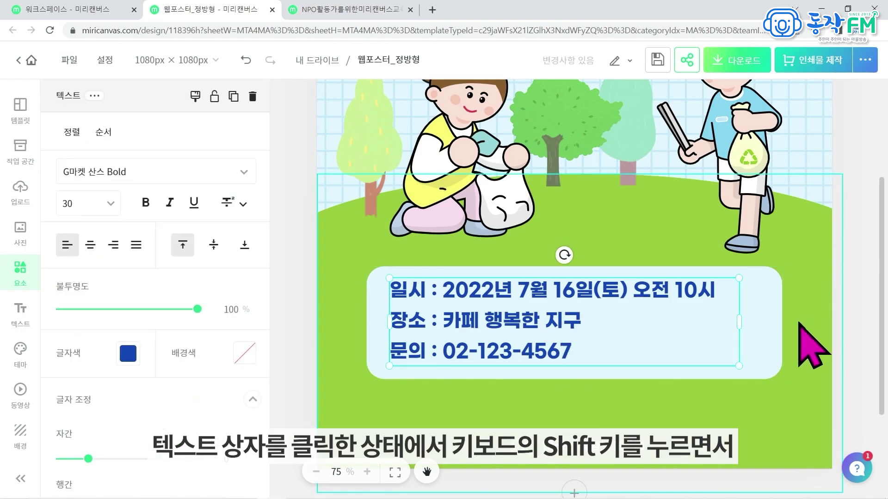
left_click(764, 331, "shift")
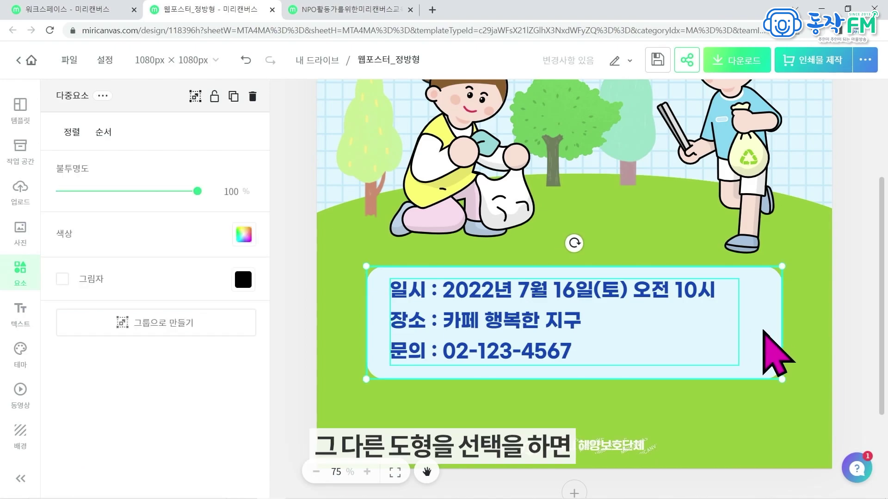
left_click(194, 96)
left_click_drag(567, 303, 566, 323)
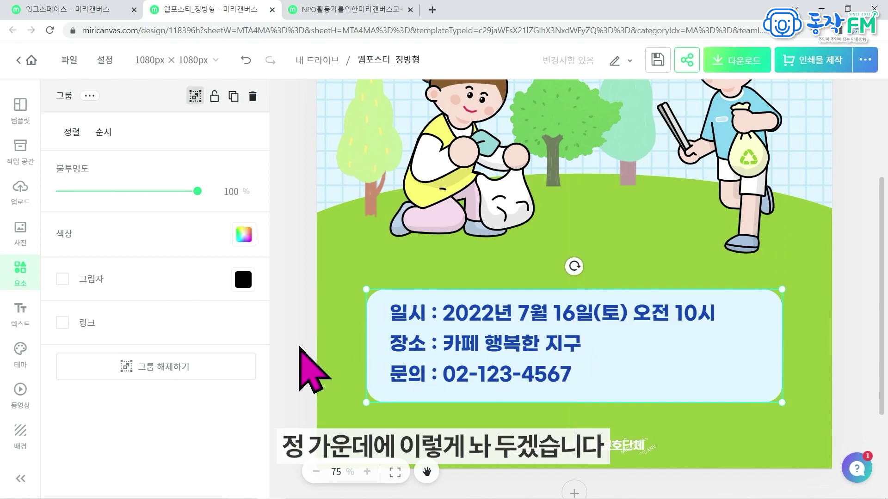
left_click(301, 367)
Ungroup the event details text and the light-blue info box.
left_click(561, 322)
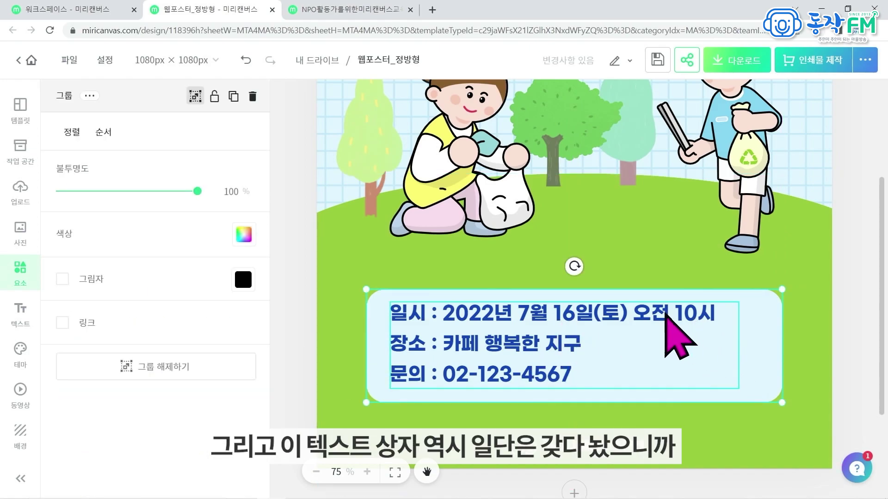
left_click(721, 349)
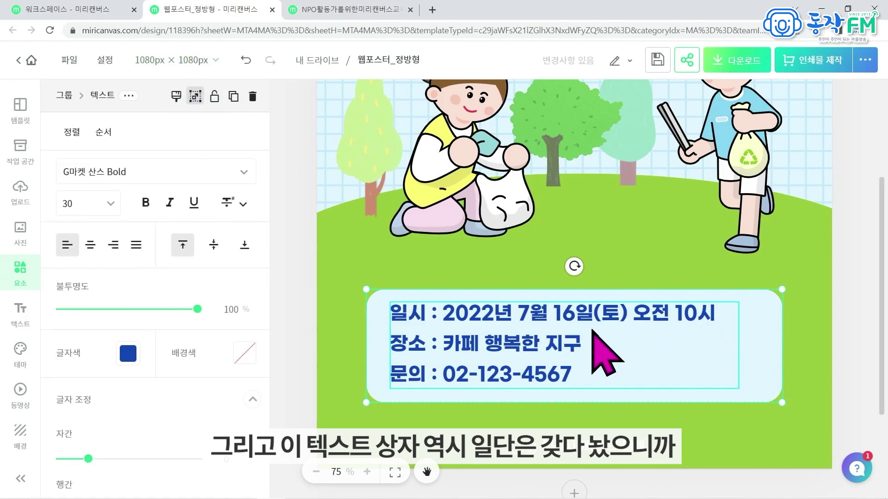
left_click(301, 314)
left_click(515, 321)
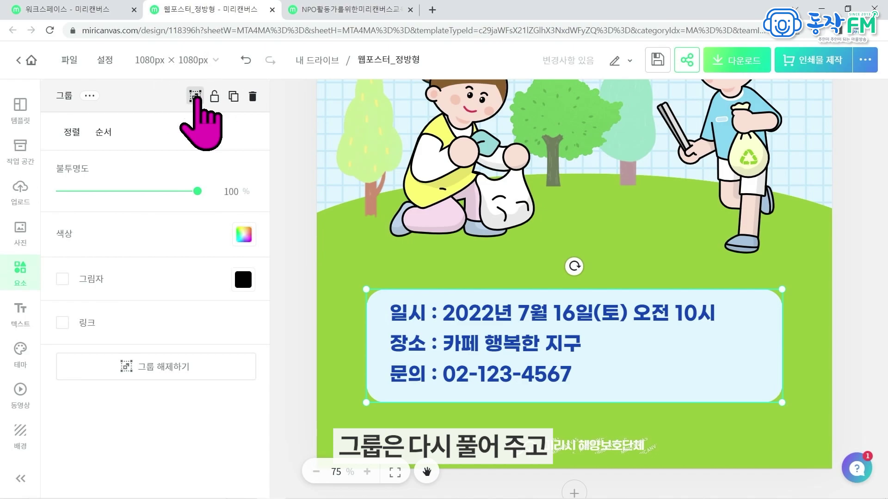
left_click(195, 96)
Narrow the event details text box slightly and centre it inside the light-blue info box.
left_click(479, 317)
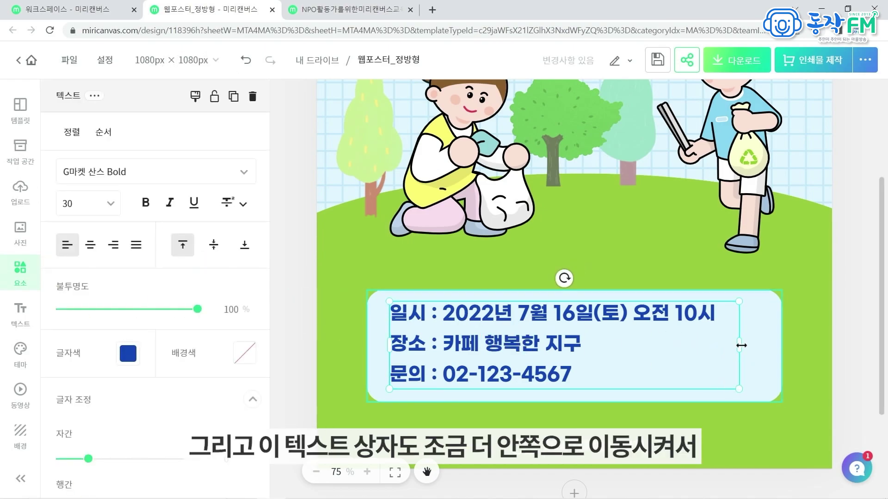
left_click_drag(741, 346, 732, 346)
left_click_drag(552, 345, 568, 346)
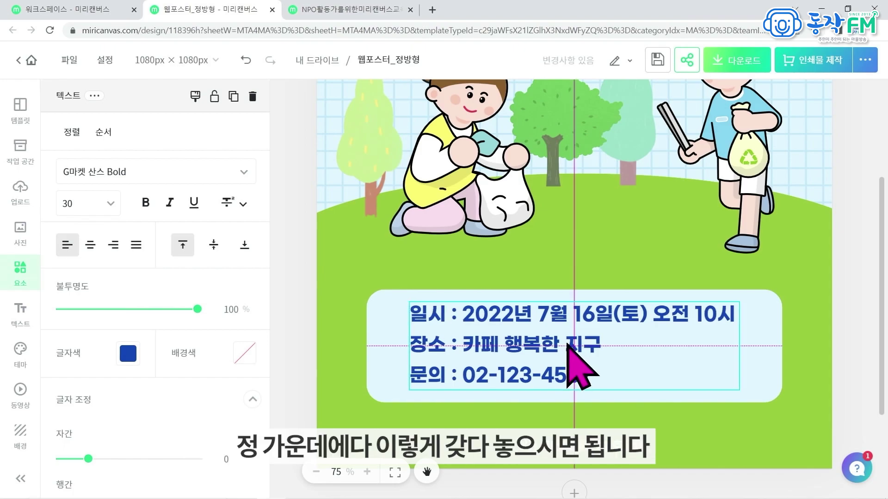
left_click(860, 349)
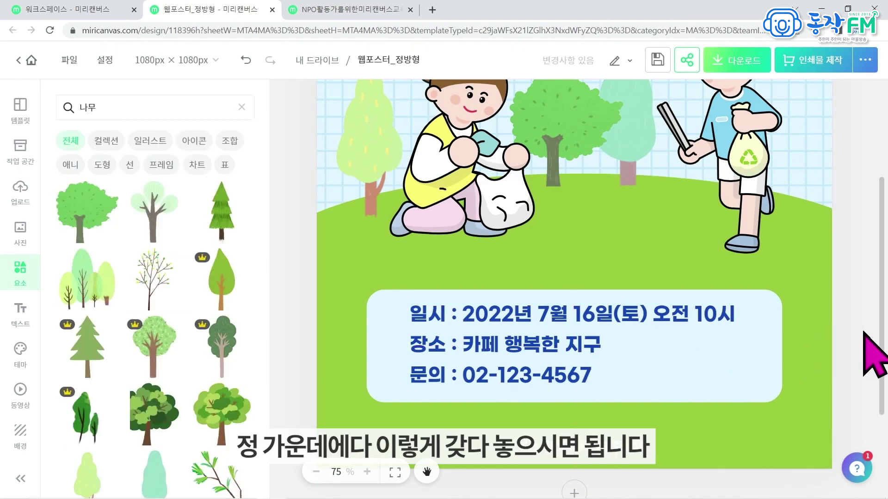
Delete the template's organisation name and logo at the bottom of the poster.
scroll(853, 343, "up", 3)
scroll(630, 393, "down", 5)
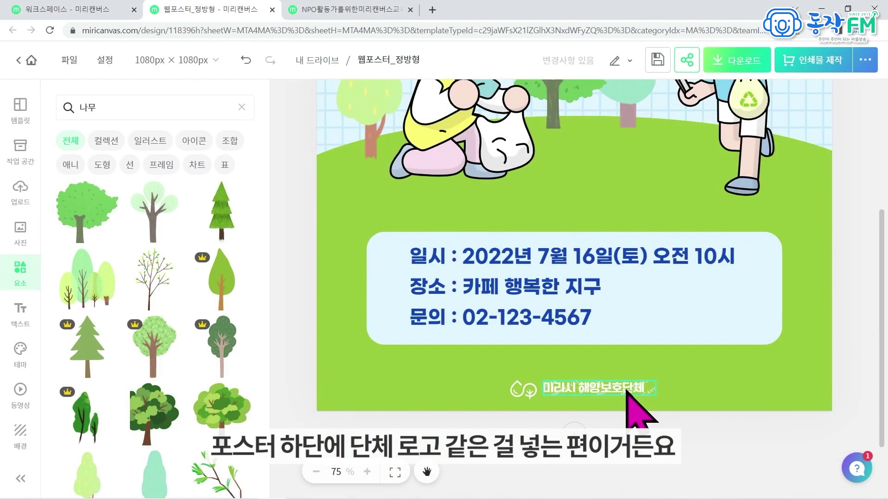
left_click(629, 392)
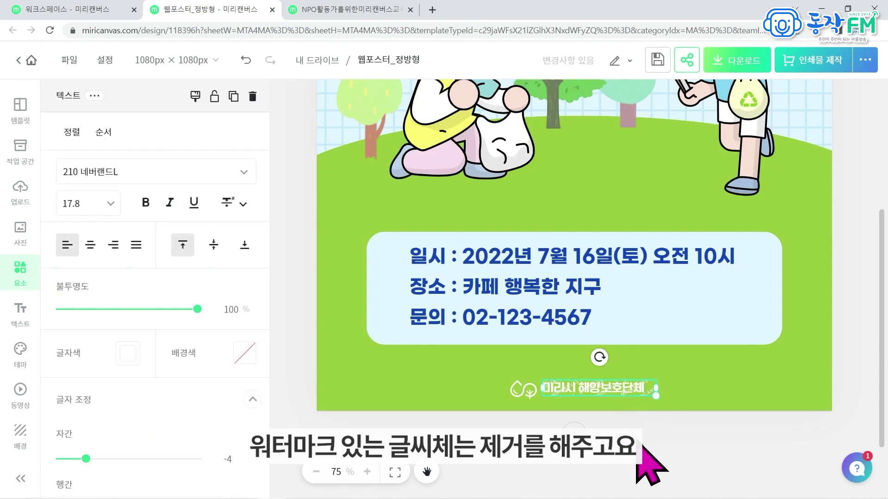
key("Delete")
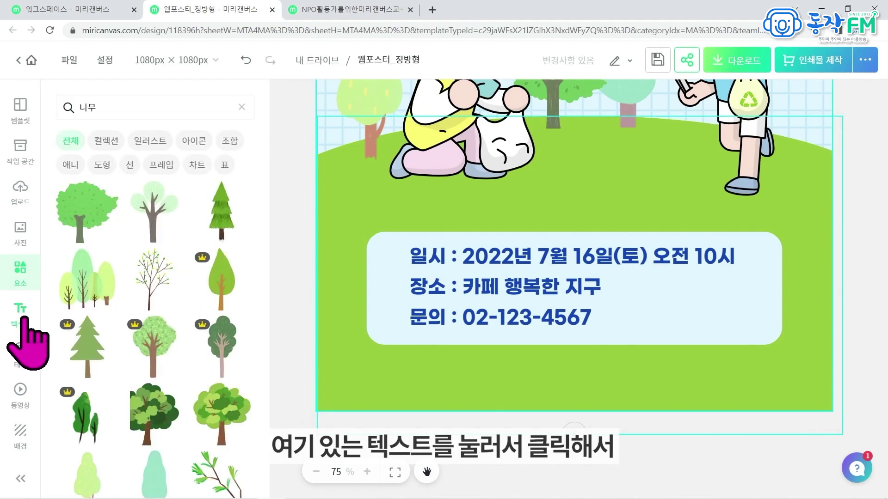
Add a title text (제목 텍스트) and move it directly below the light-blue info box.
left_click(22, 318)
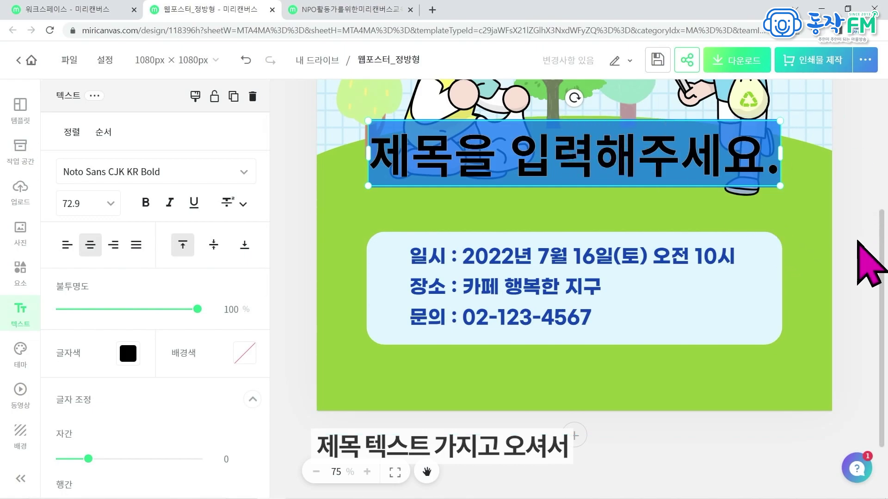
left_click(871, 267)
left_click_drag(698, 162, 703, 374)
Replace the new title's placeholder with "기후위기를 생각하는 시민모임" and set its font to G마켓 산스 Bold.
left_click(601, 401)
double_click(589, 365)
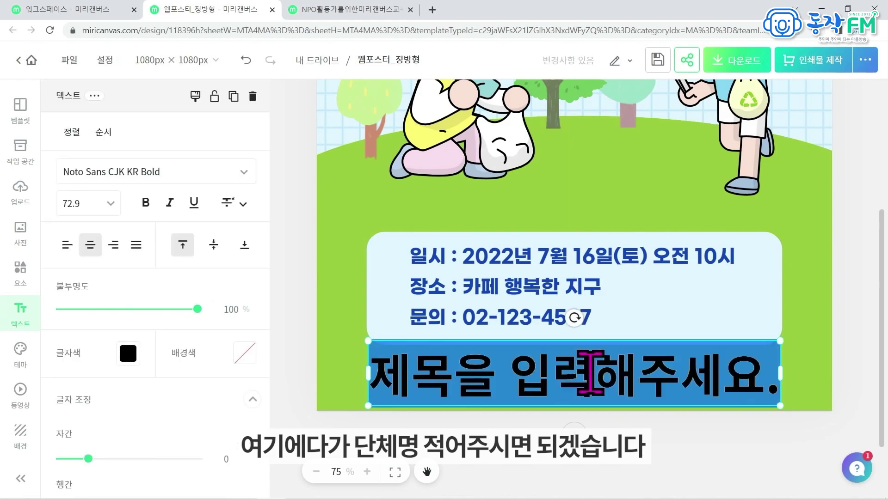
type("기후위기를 생각하는")
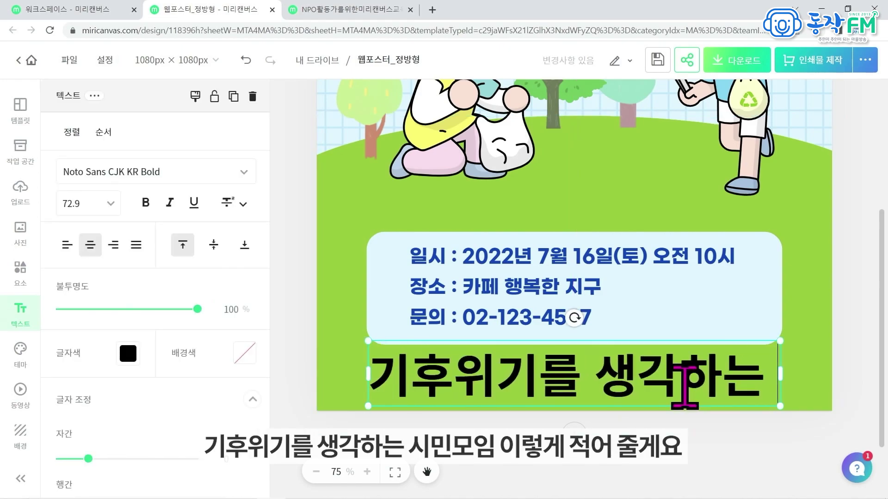
type(" 시민모임")
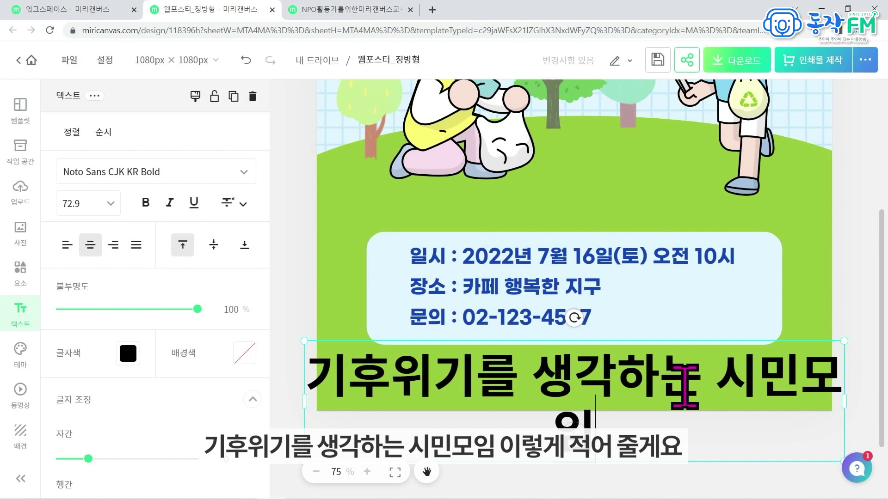
key("Escape")
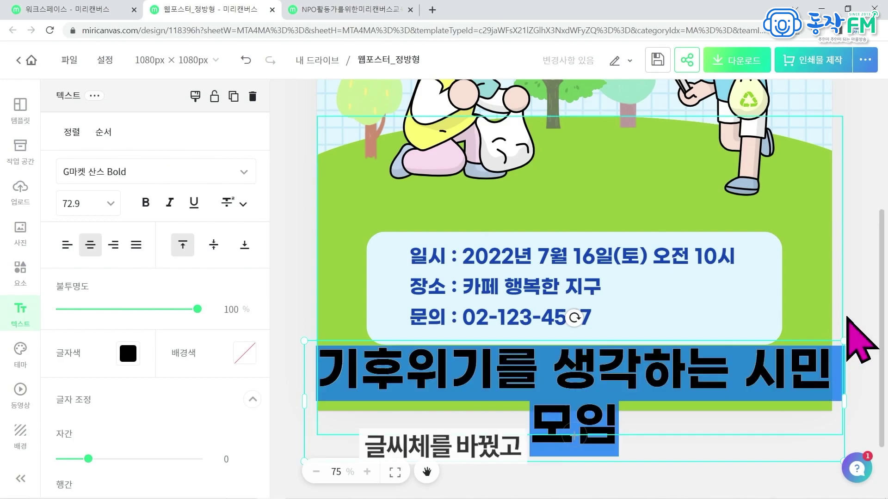
left_click(855, 287)
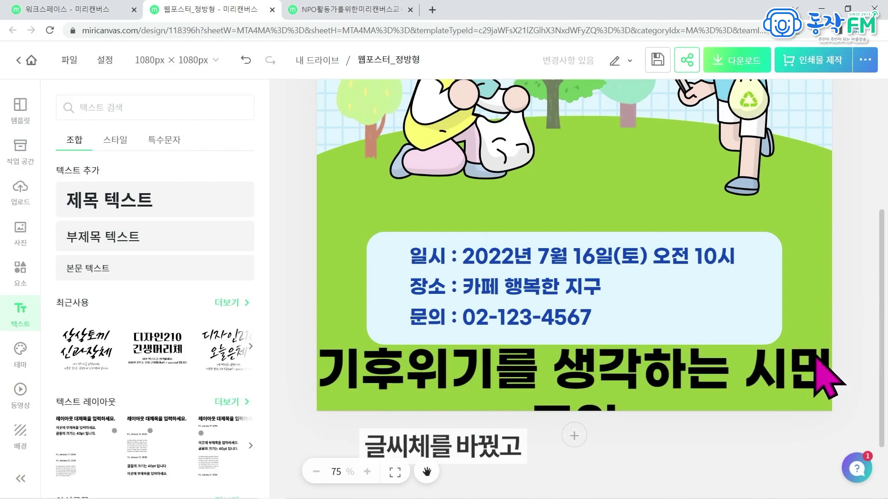
Set the font size of the organisation name below the info box to 30.
left_click(810, 393)
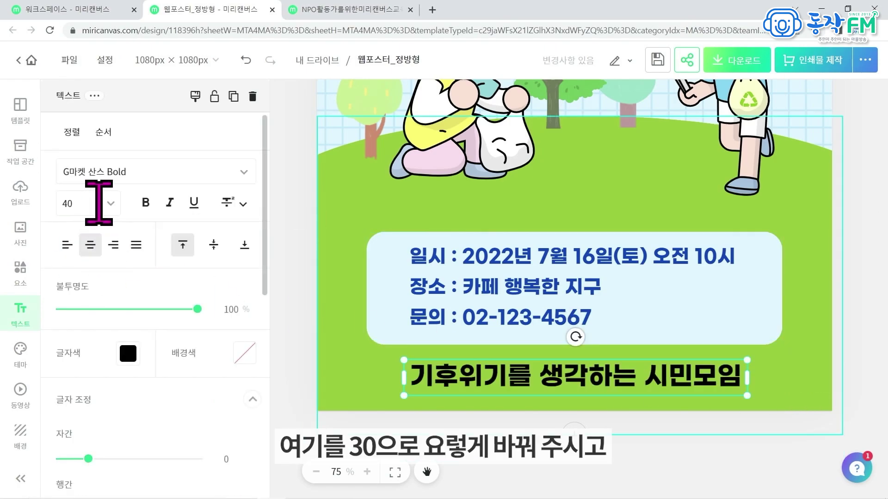
left_click(94, 204)
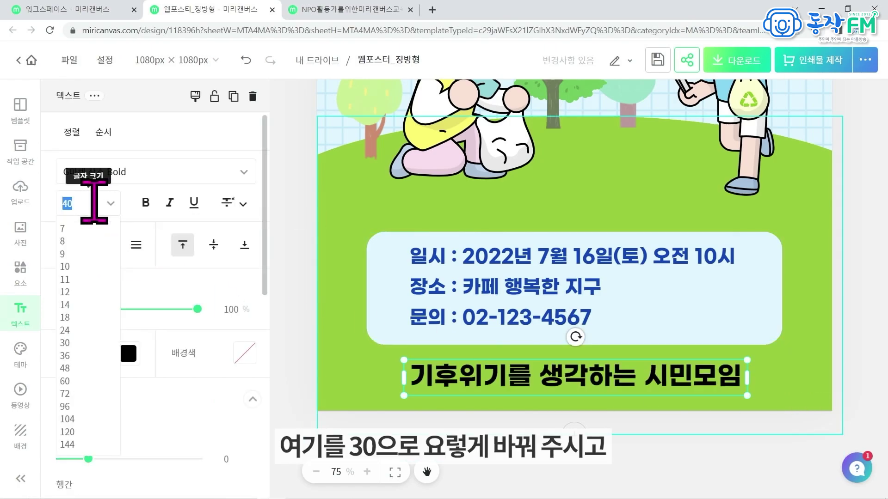
type("30")
key("Return")
left_click(341, 248)
Change the organisation name's text colour to white (#FFFFFF).
left_click(592, 378)
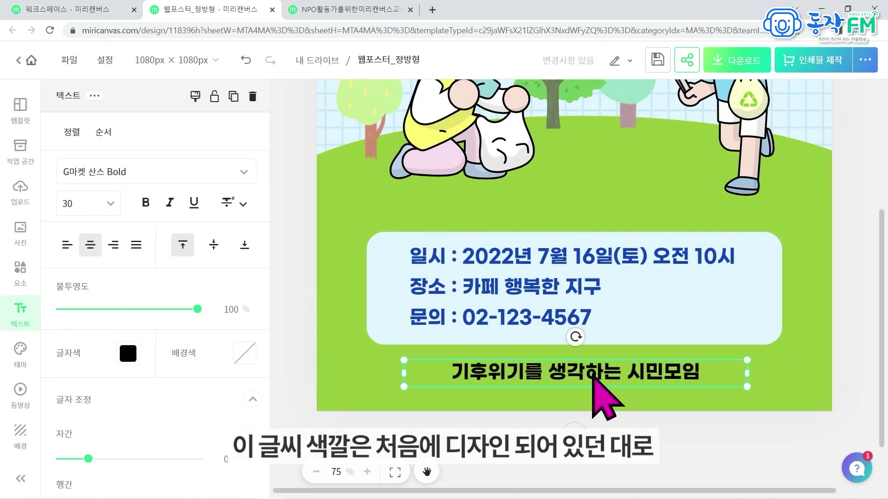
left_click(128, 352)
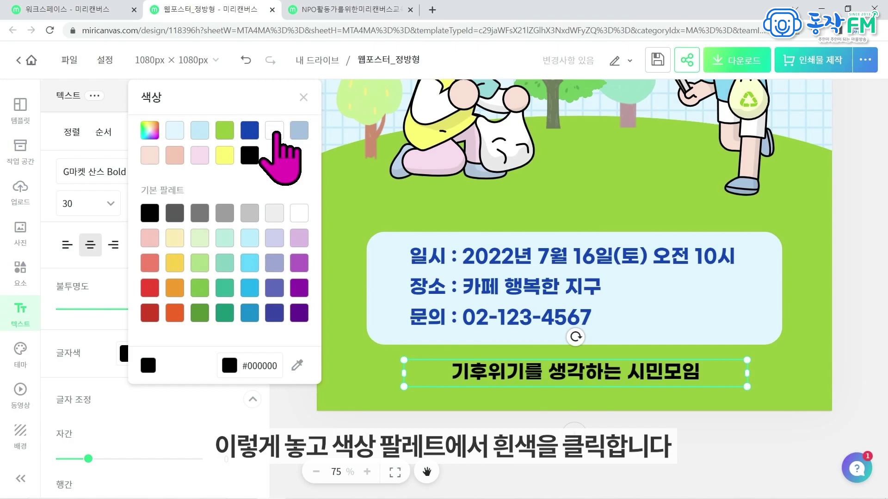
left_click(276, 132)
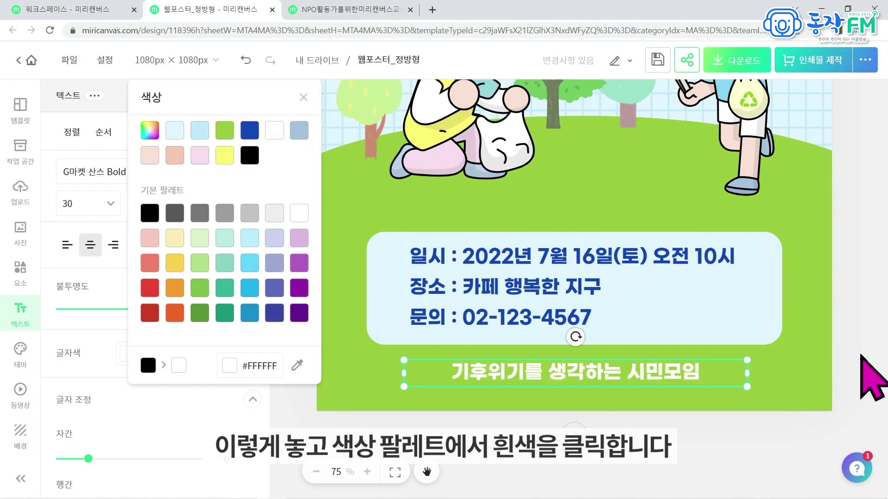
left_click(869, 319)
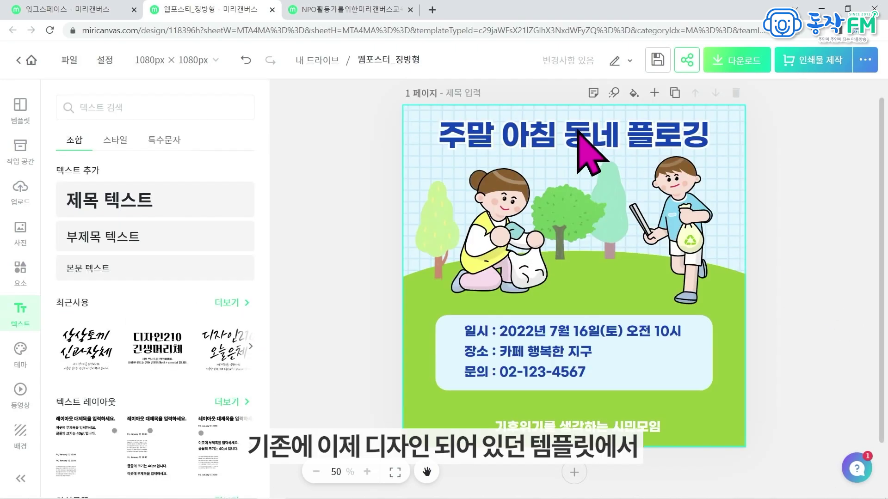
Add blank pages after the poster and delete the blank page 3.
left_click(29, 109)
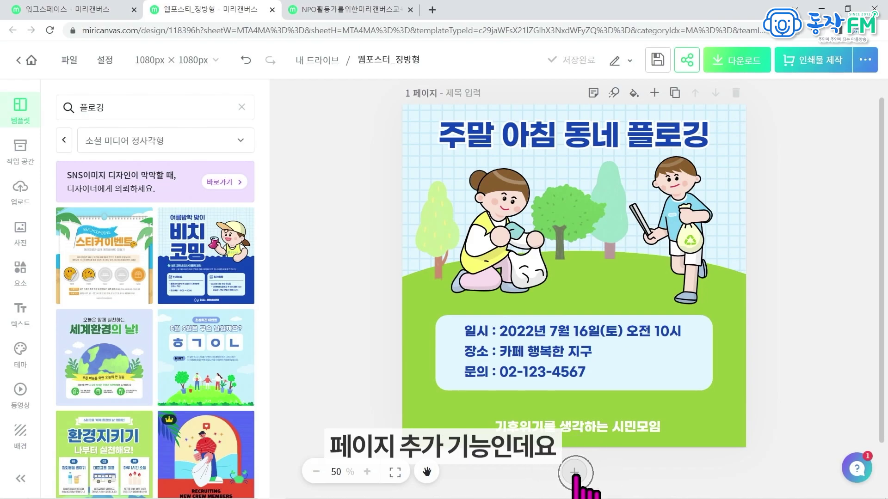
left_click(655, 92)
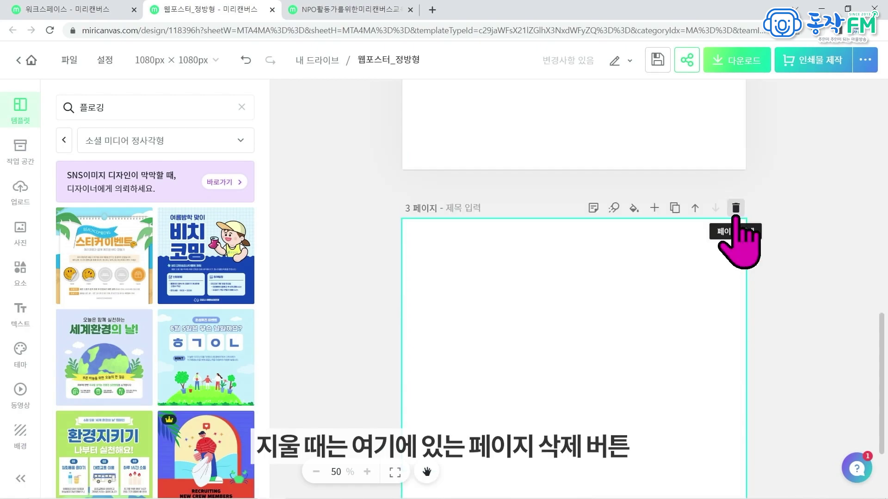
left_click(736, 214)
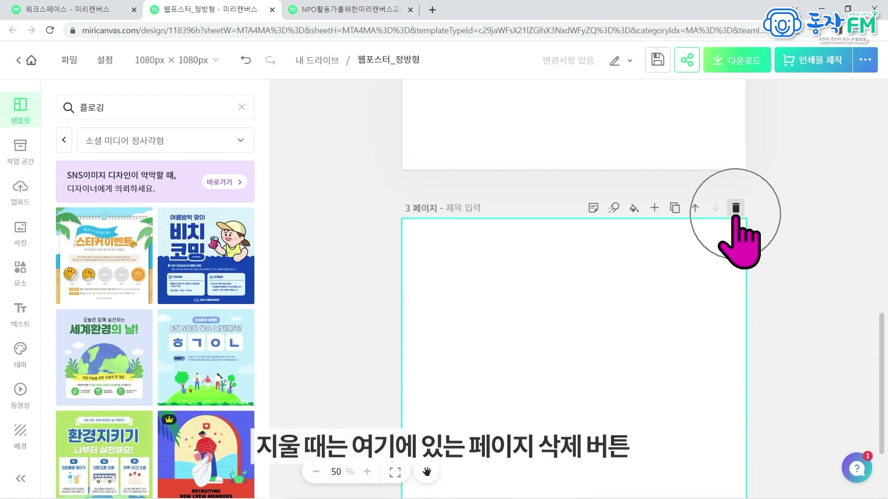
left_click(736, 214)
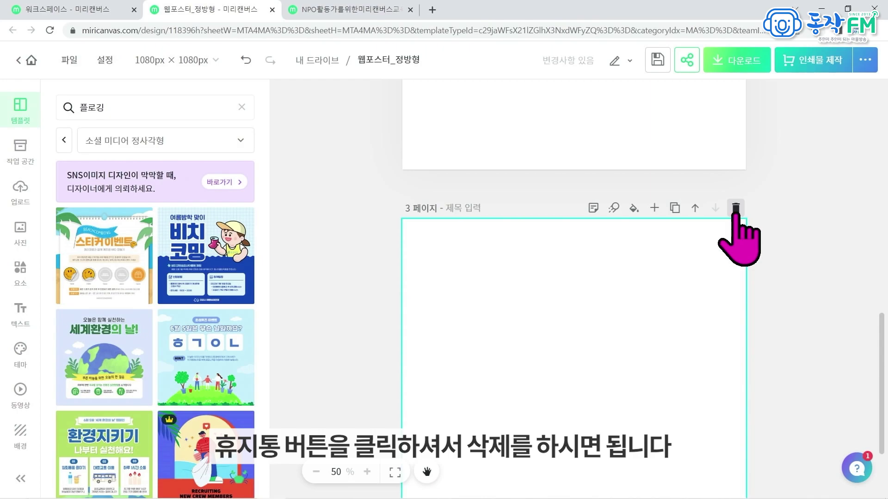
left_click(735, 210)
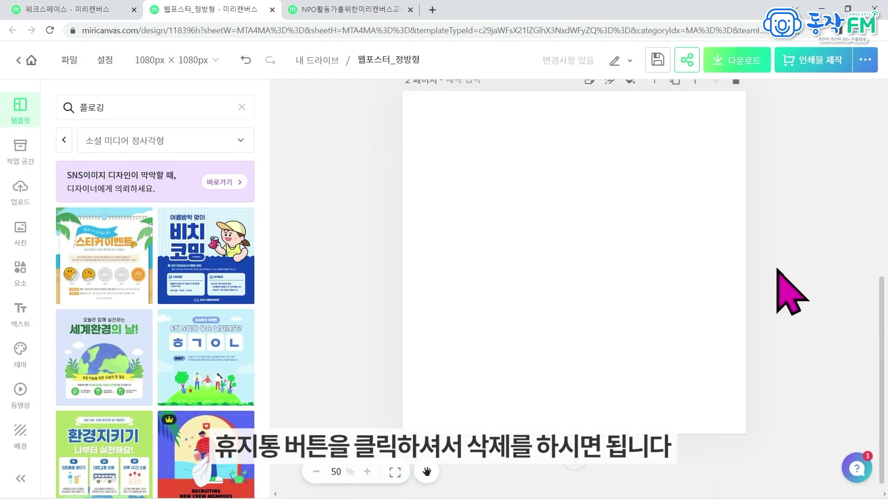
Try duplicating the finished poster page.
scroll(777, 269, "up", 8)
scroll(771, 278, "up", 1)
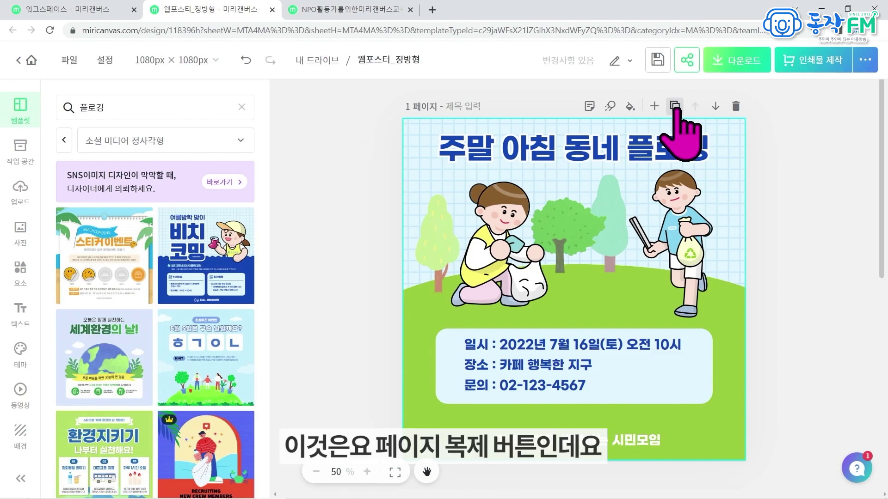
left_click(675, 106)
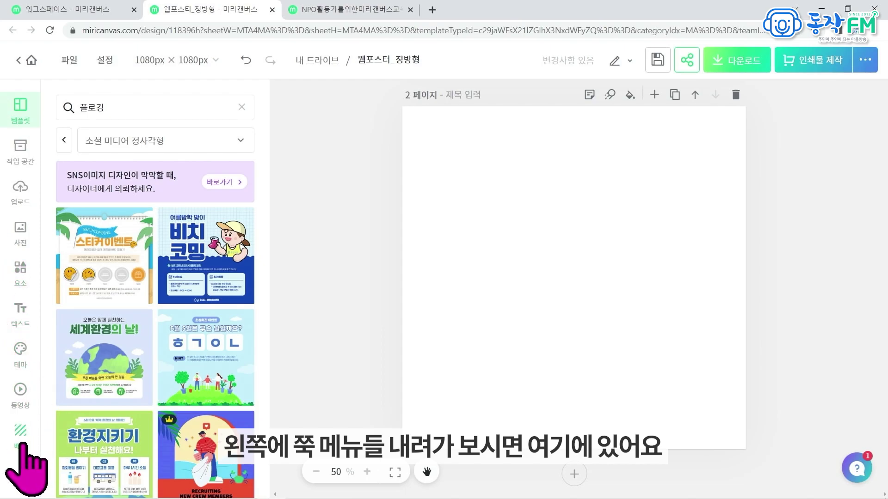
Set the blank page 2's background to the solid light blue #B8E9FF.
left_click(21, 437)
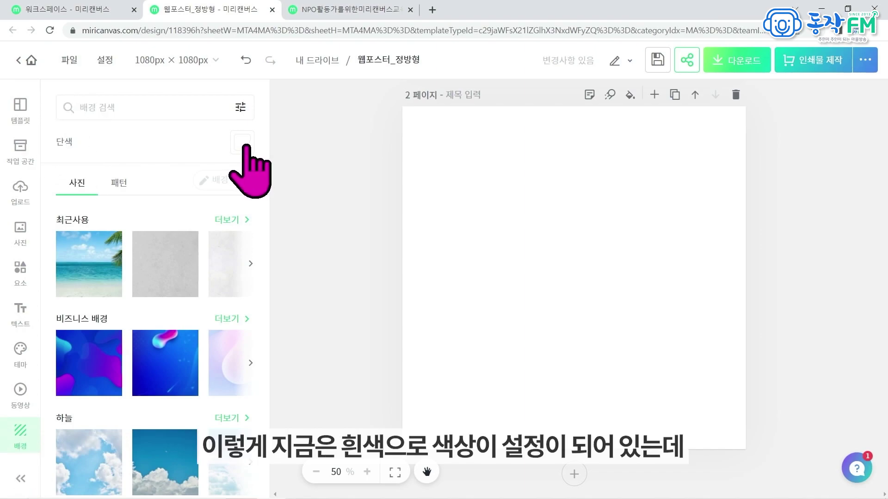
left_click(245, 144)
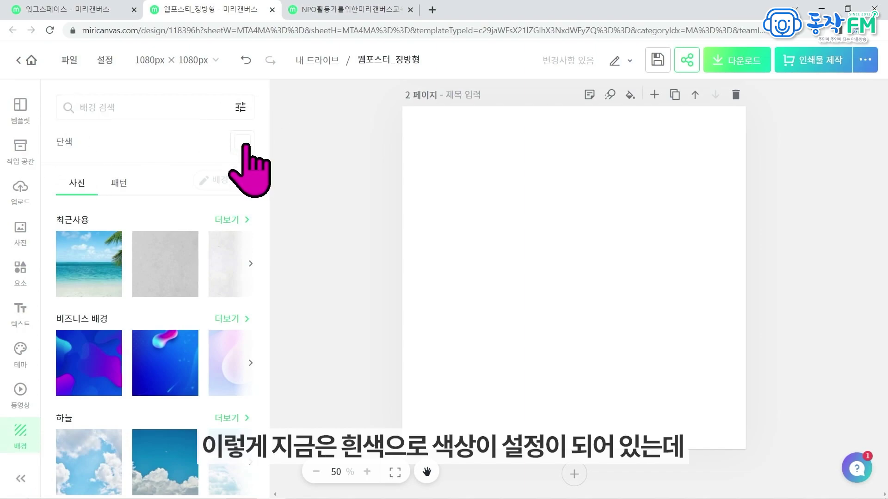
left_click(244, 144)
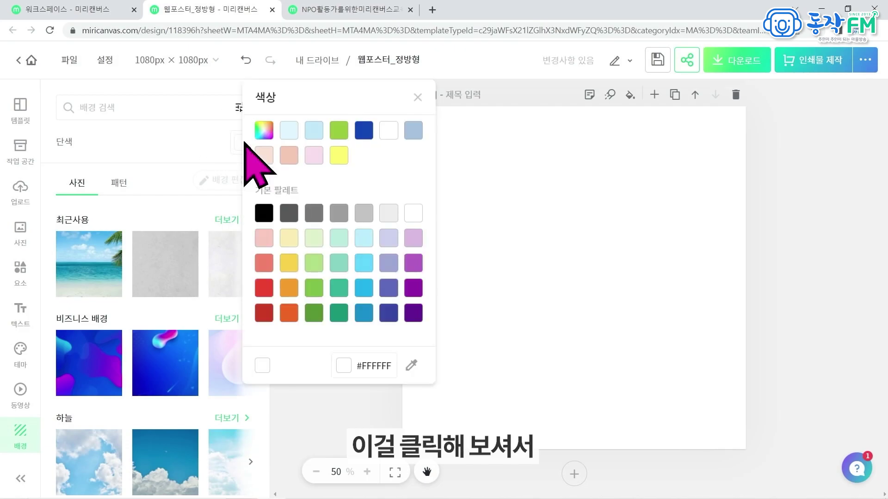
left_click(364, 238)
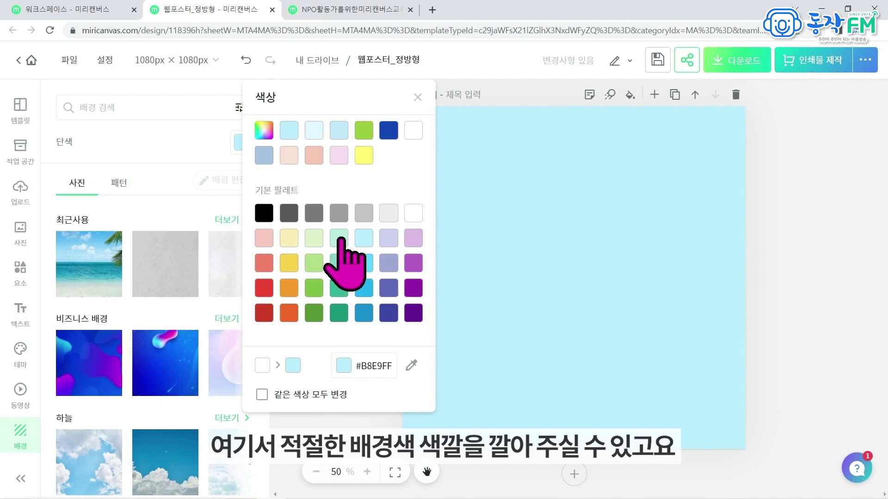
Try page 2's background in solid light green and with a cloudy blue sky photo, browsing the photo backgrounds and the 하늘 category.
left_click(314, 238)
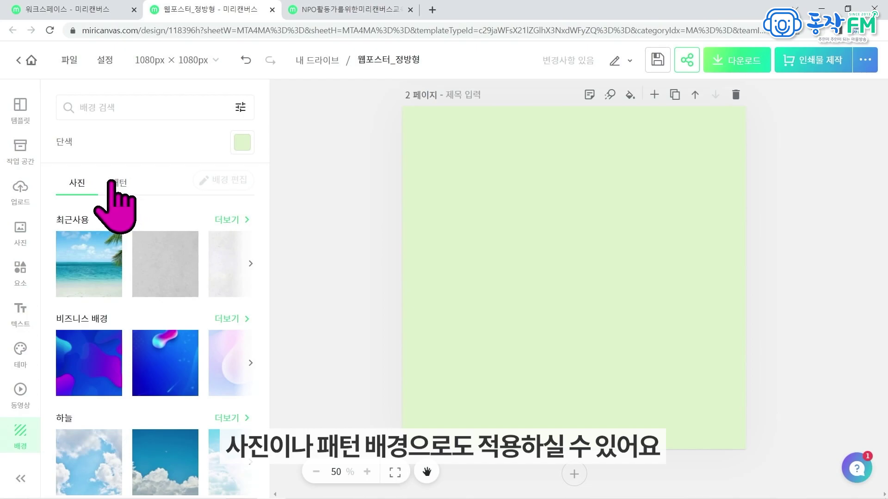
left_click_drag(260, 231, 268, 273)
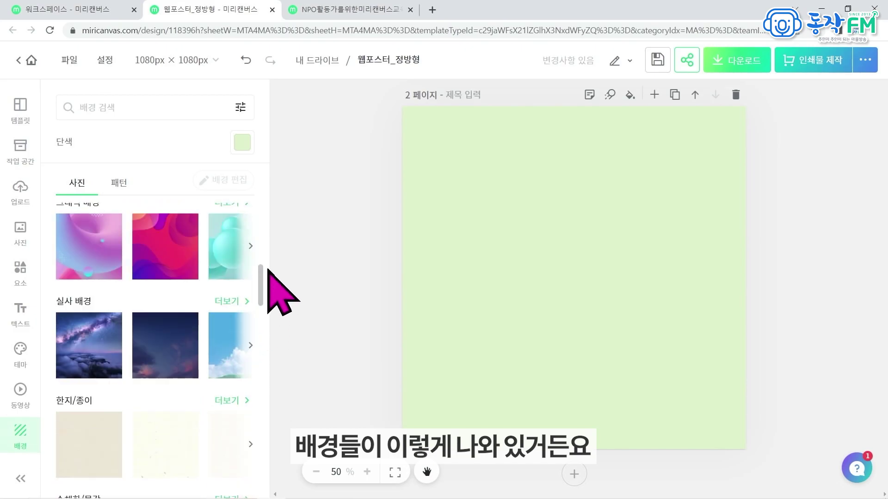
scroll(228, 268, "up", 5)
left_click(225, 245)
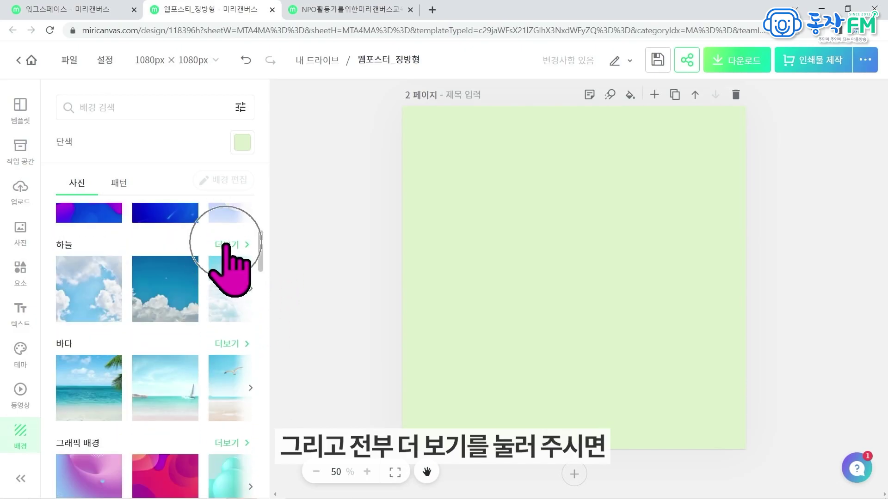
left_click_drag(262, 268, 258, 352)
scroll(258, 352, "down", 10)
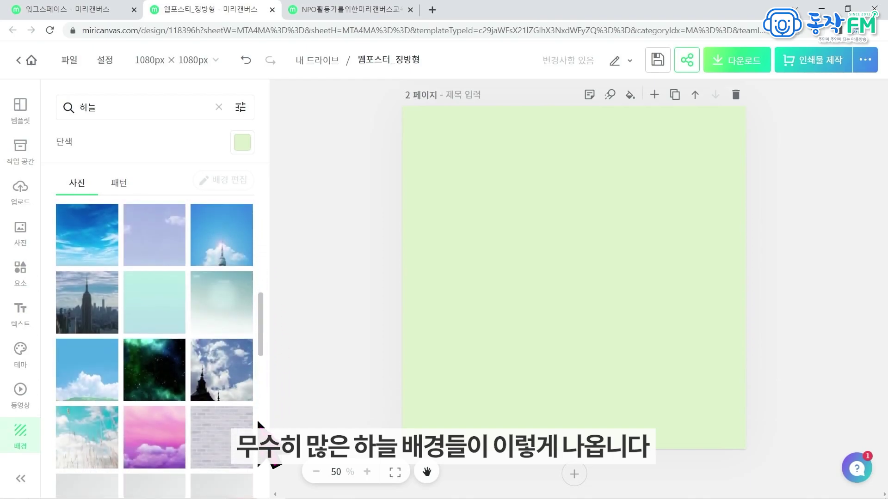
left_click_drag(262, 392, 278, 234)
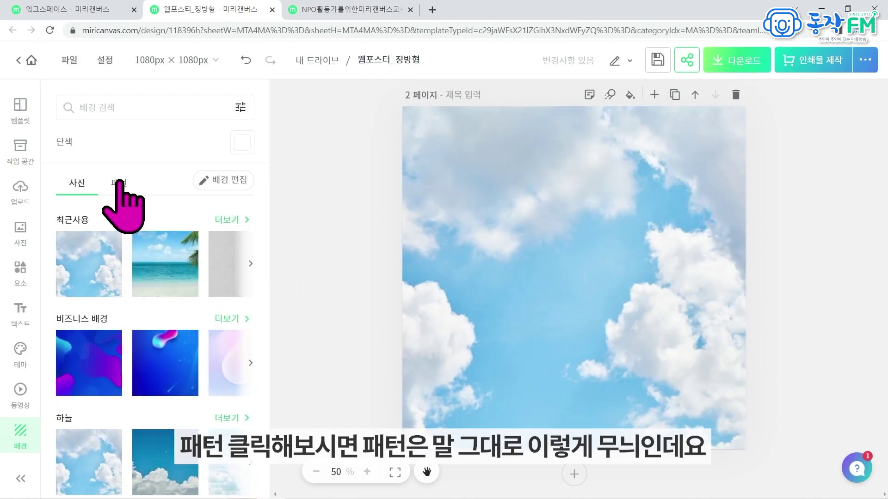
Open the full 체크 패턴 collection among the pattern backgrounds and look through its check designs.
left_click(119, 183)
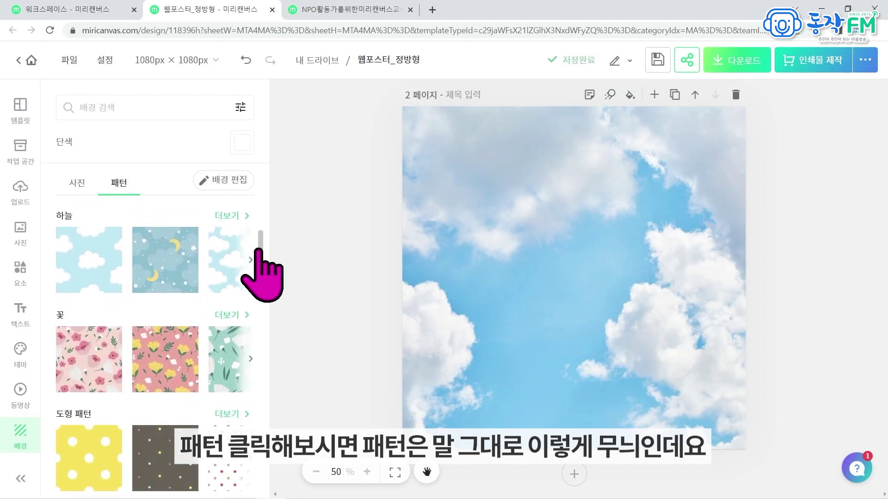
scroll(260, 252, "down", 1)
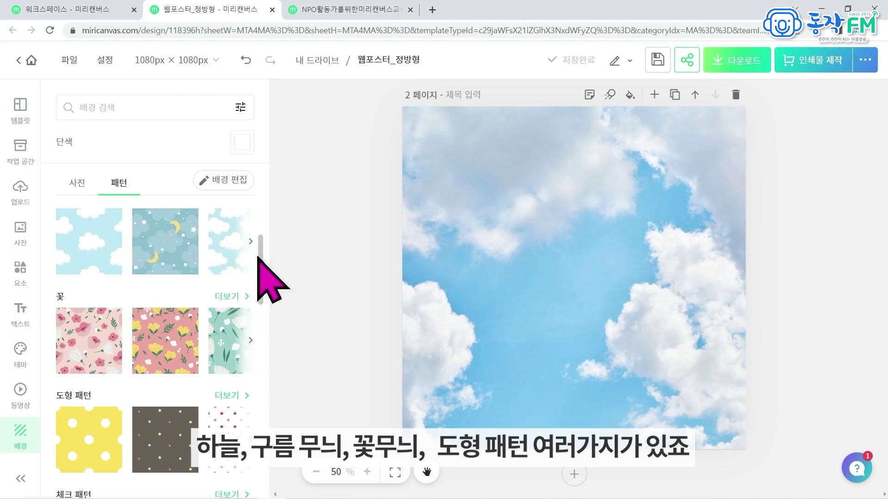
left_click_drag(260, 261, 264, 319)
scroll(264, 323, "down", 2)
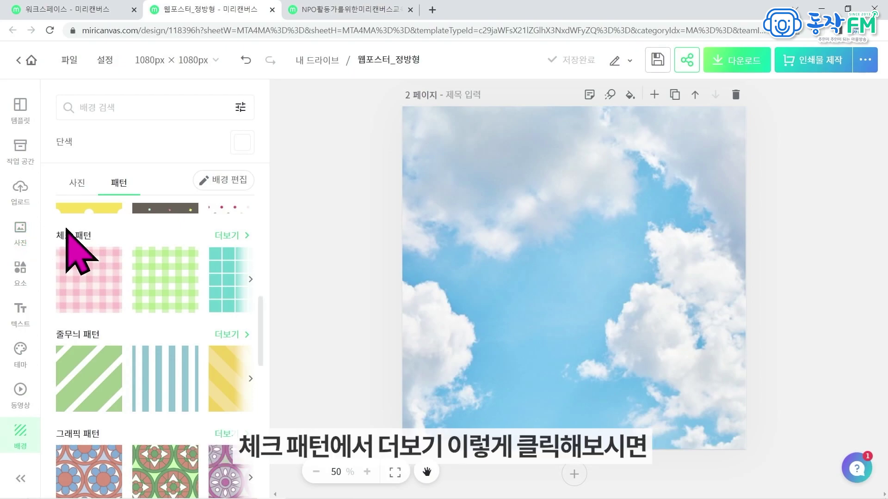
left_click(228, 233)
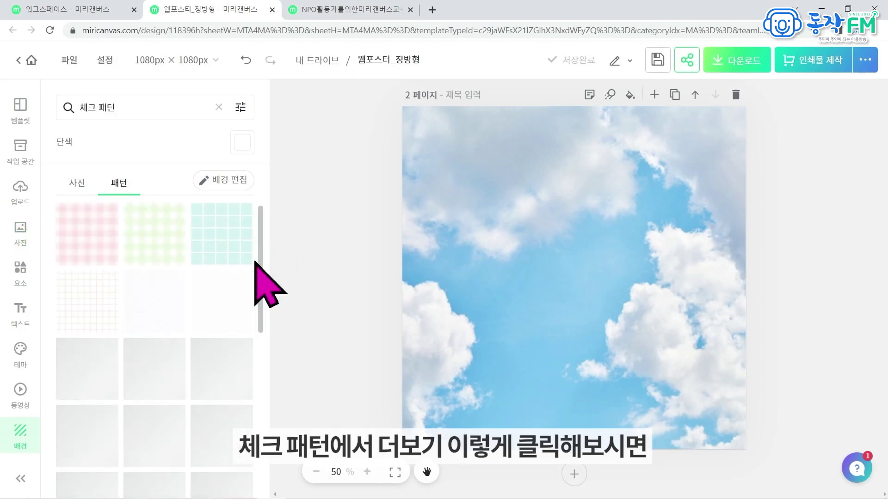
scroll(259, 275, "down", 3)
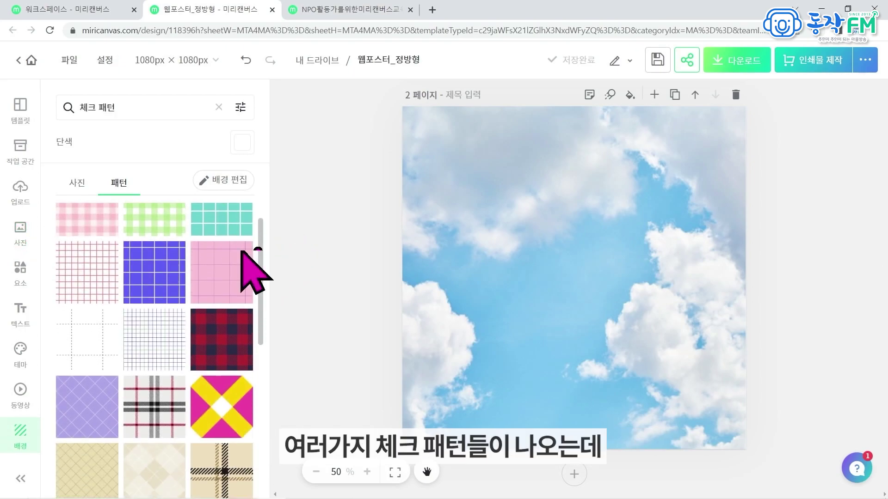
scroll(257, 324, "down", 2)
scroll(266, 287, "up", 5)
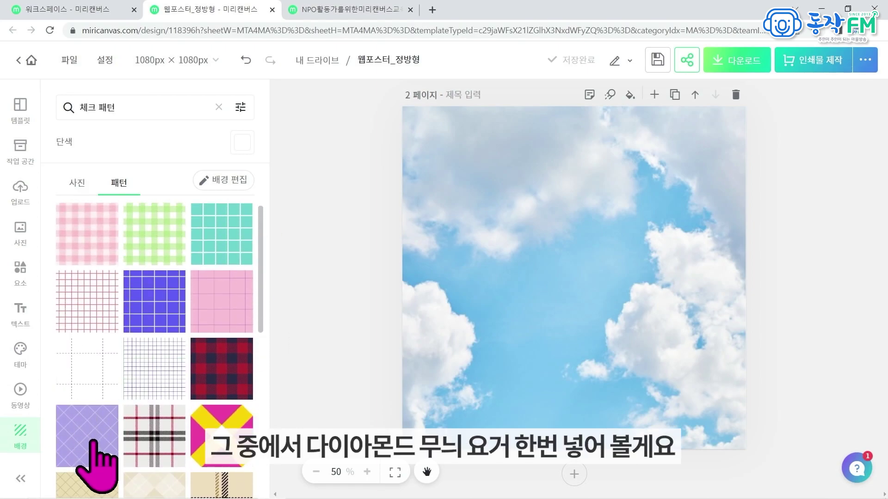
Apply the purple diamond check pattern to page 2 and try out its opacity in the background settings, ending at 100%.
left_click(94, 443)
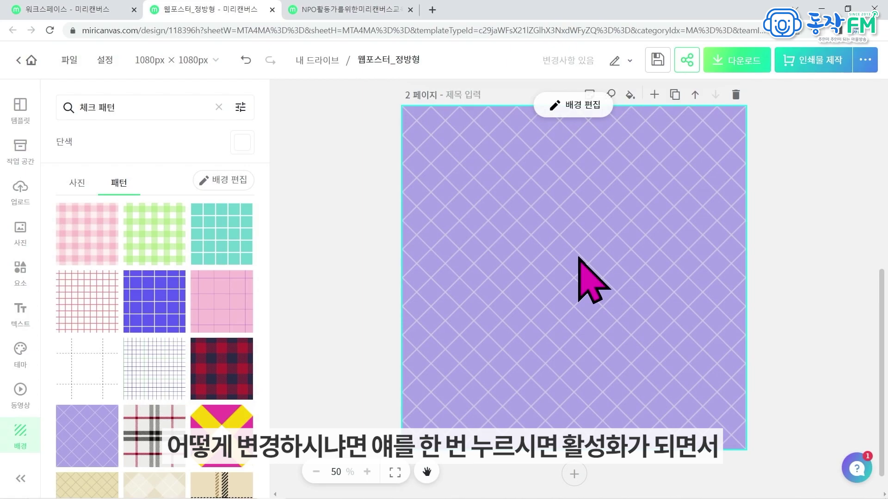
left_click(575, 106)
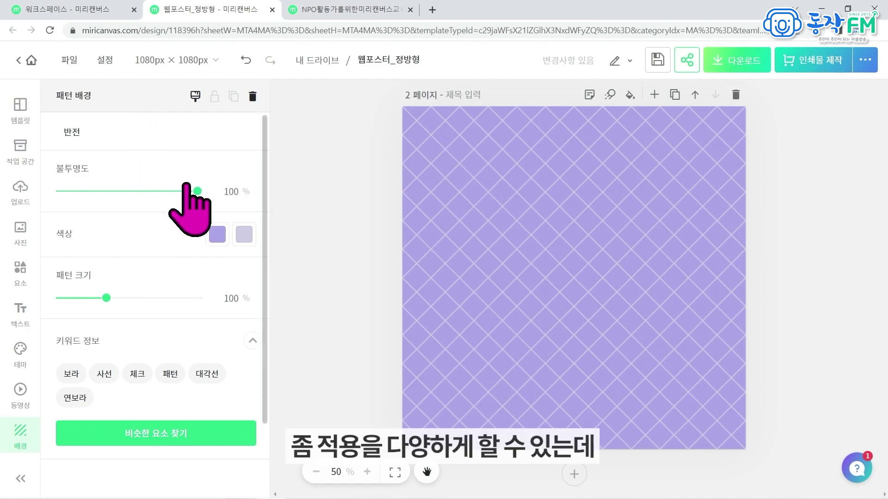
left_click(193, 189)
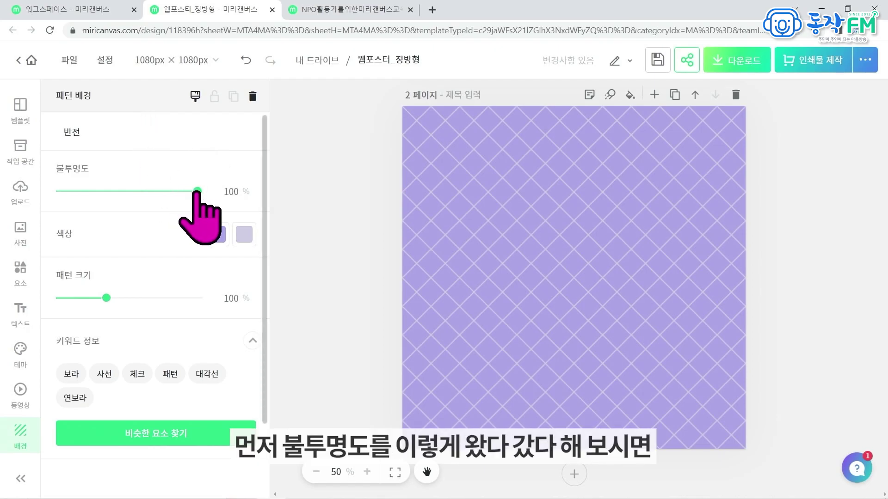
mouse_move(196, 191)
left_mouse_down()
mouse_move(132, 191)
mouse_move(198, 191)
left_mouse_up()
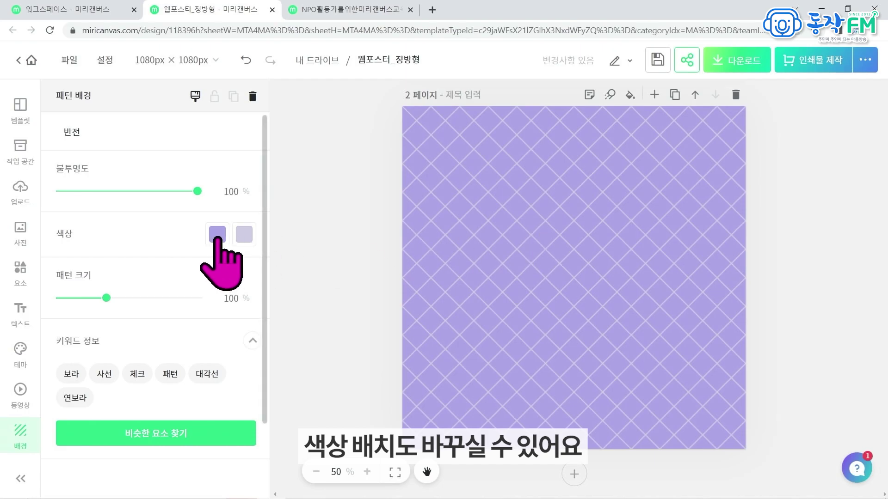
Try recolouring the diamond pattern's base to yellow #FFF06E, undo colour changes, and reduce the pattern size.
left_click(219, 235)
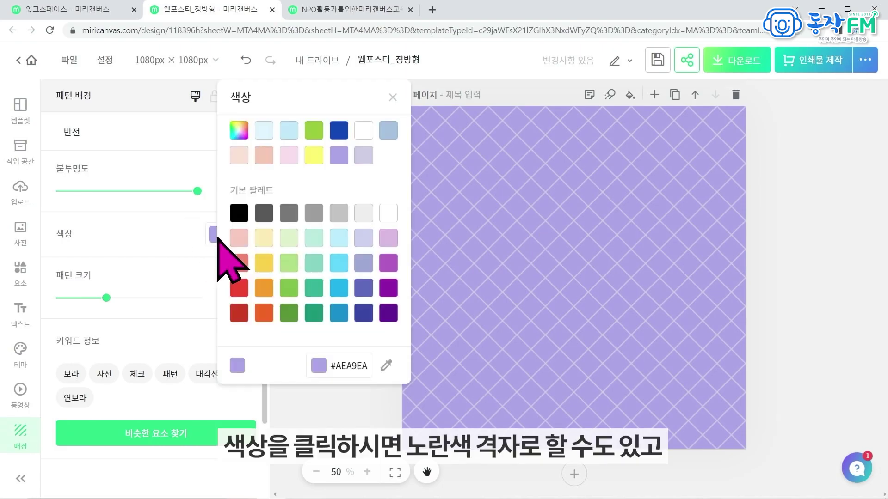
left_click(314, 156)
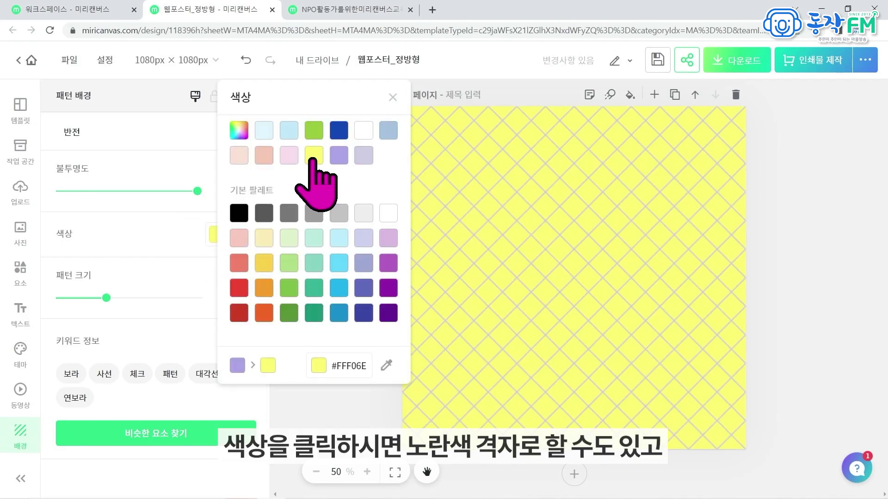
left_click(807, 306)
key("ctrl+z")
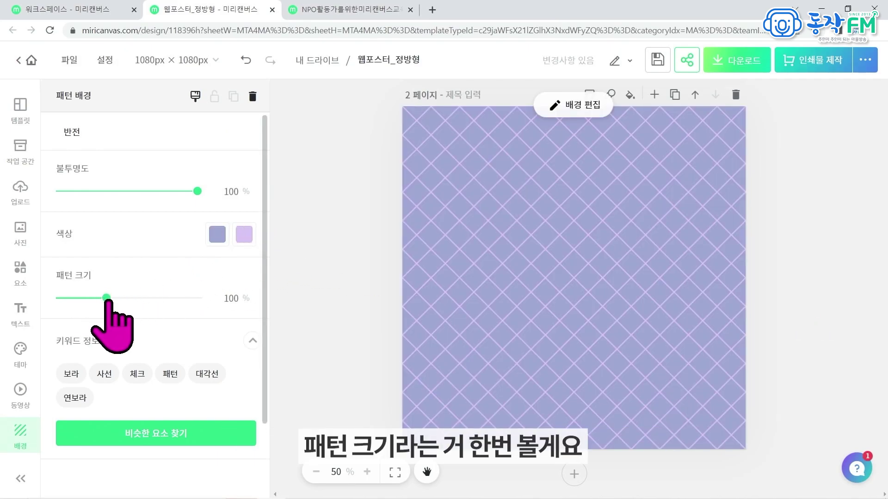
mouse_move(109, 300)
left_mouse_down()
mouse_move(182, 300)
mouse_move(92, 300)
left_mouse_up()
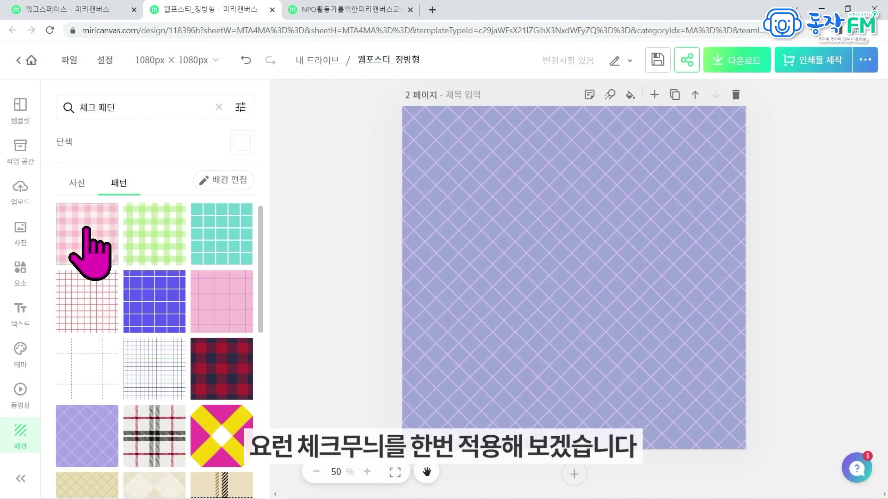
Apply the pink gingham check pattern as page 2's background and compare it with the poster on page 1.
left_click(87, 234)
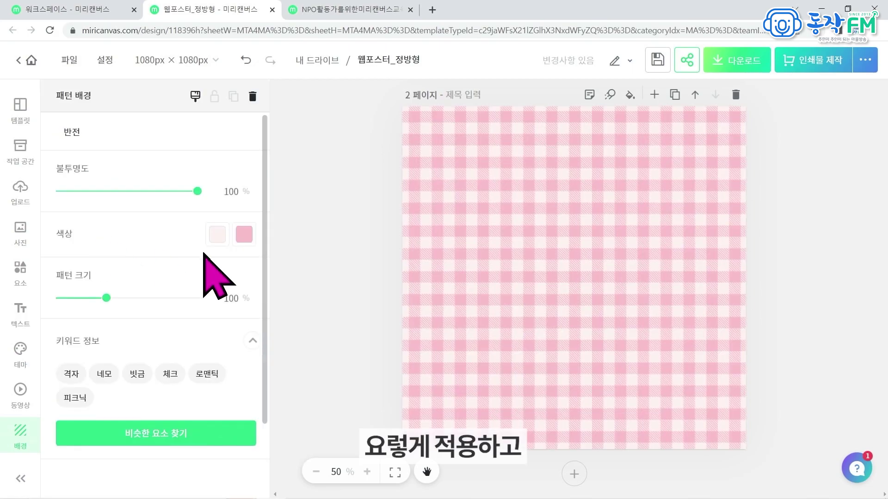
left_click(329, 278)
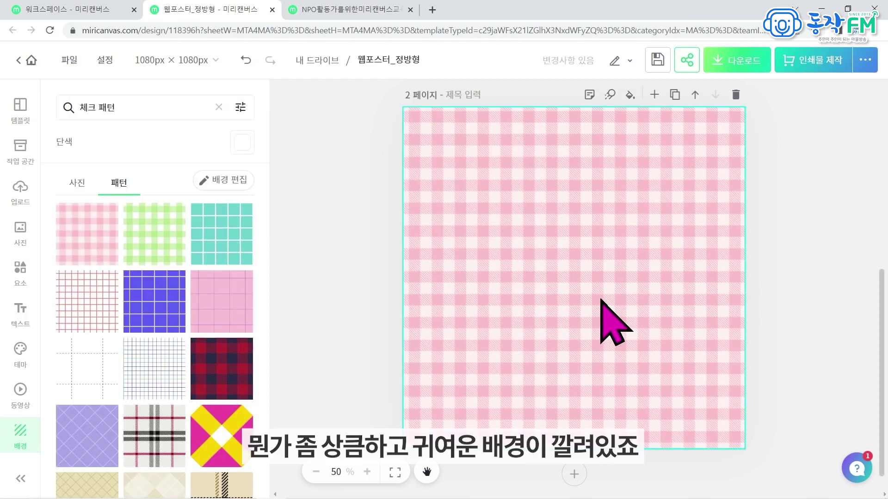
scroll(614, 317, "up", 5)
scroll(735, 295, "up", 2)
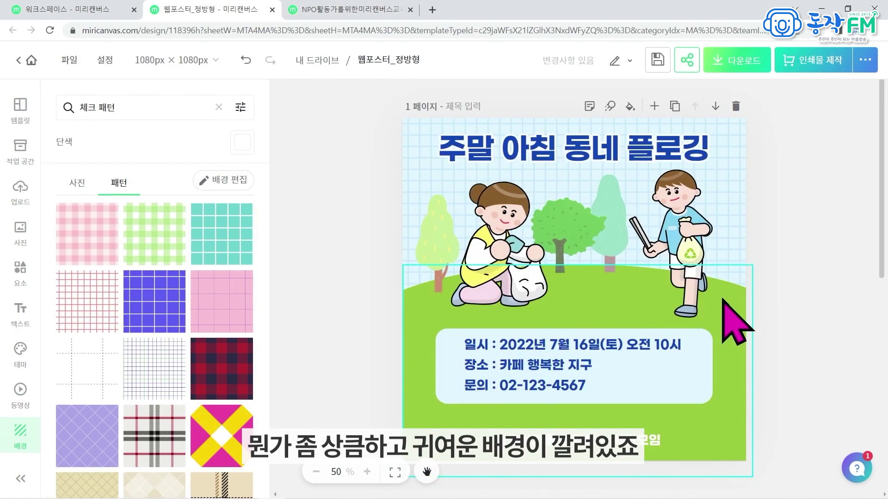
scroll(742, 284, "down", 7)
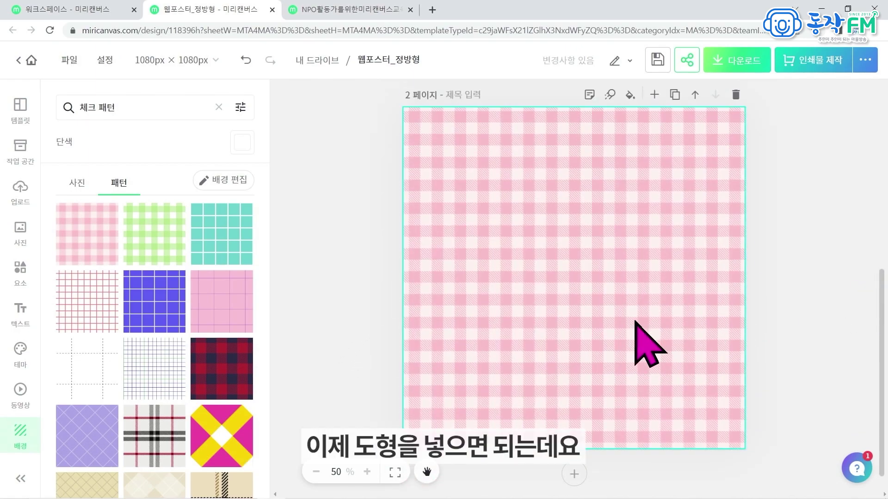
Search the elements for 언덕 and place the plain green low hill across the full width of page 2's lower part.
left_click(20, 273)
left_click(214, 118)
type("언덕")
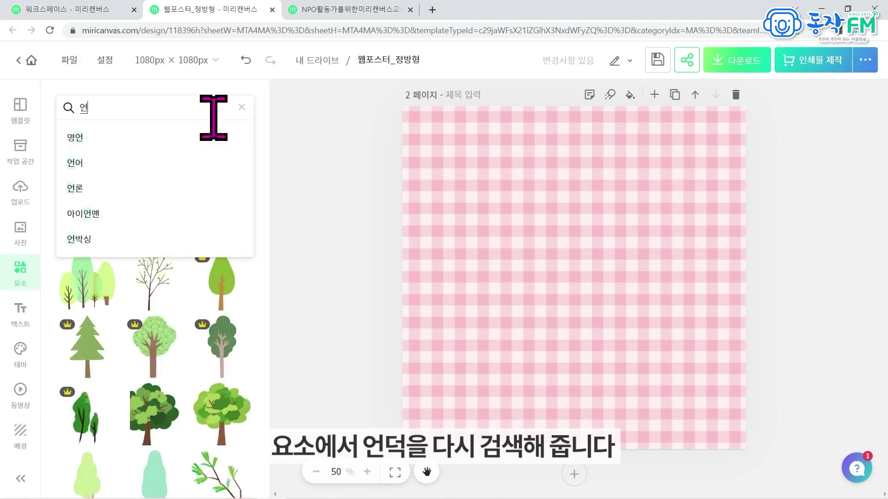
key("Return")
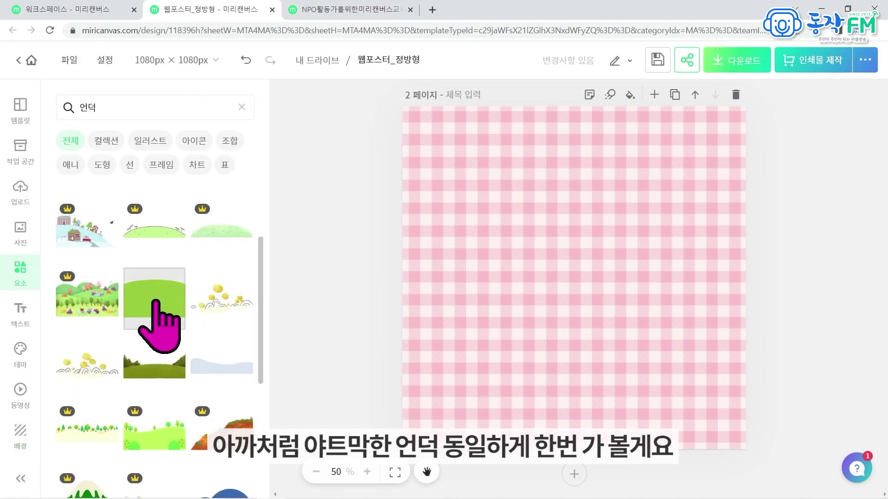
left_click(157, 295)
left_click_drag(157, 295, 551, 328)
left_click_drag(600, 384, 766, 437)
left_click(561, 137)
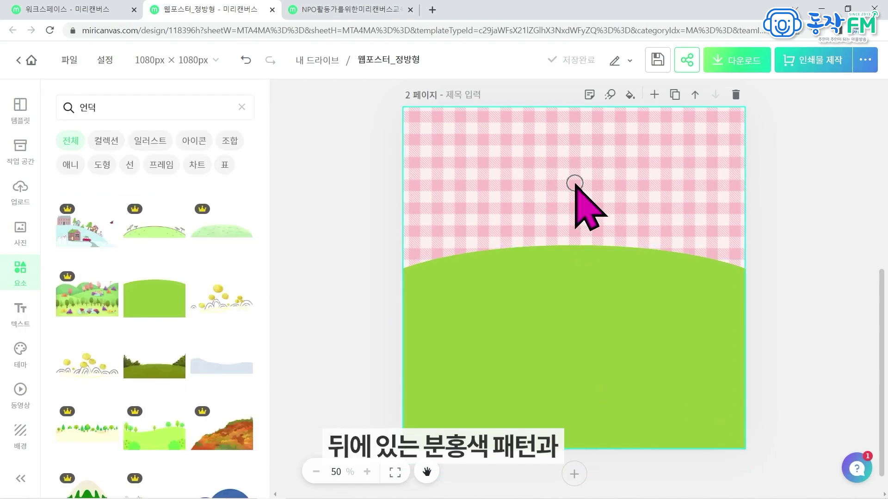
Recolour the hill on page 2 to a custom deeper pink that matches the gingham background.
left_click(531, 372)
left_click(535, 346)
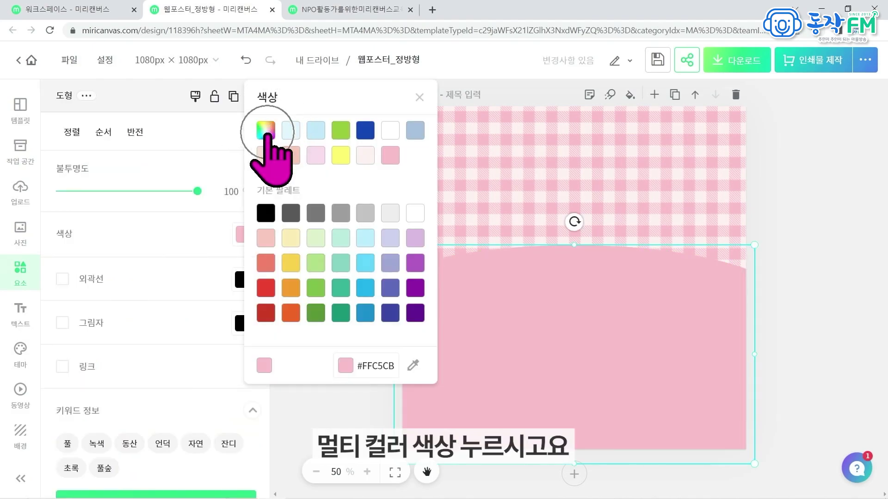
left_click(267, 131)
left_click(305, 133)
left_click_drag(305, 133, 317, 137)
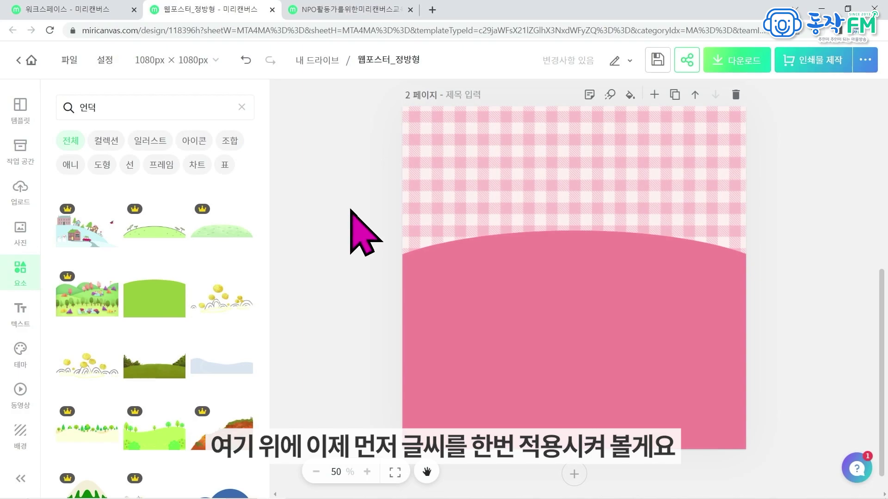
Add a title text at the top of page 2 reading "주말 아침 동네 플로깅".
left_click(20, 314)
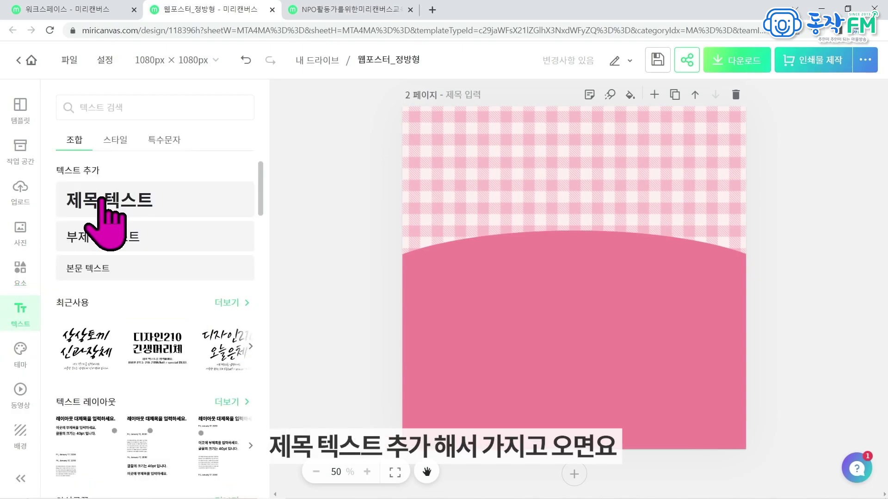
left_click(102, 199)
left_click(317, 257)
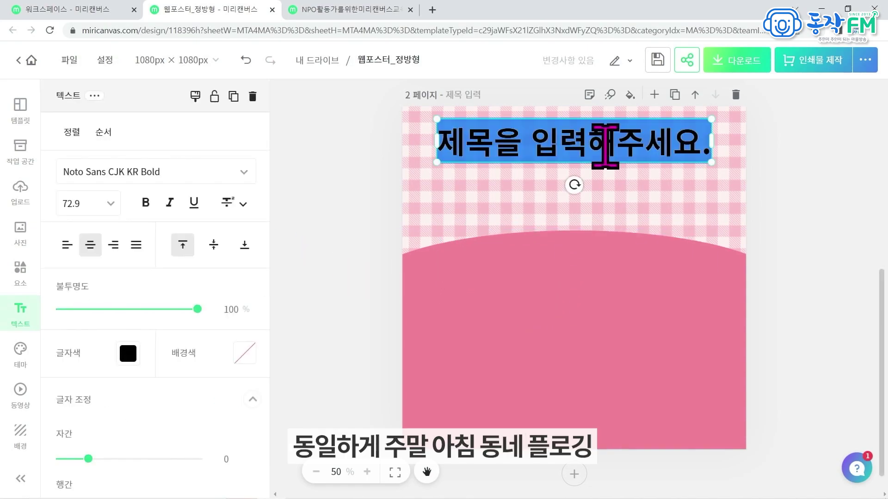
type("주말 ")
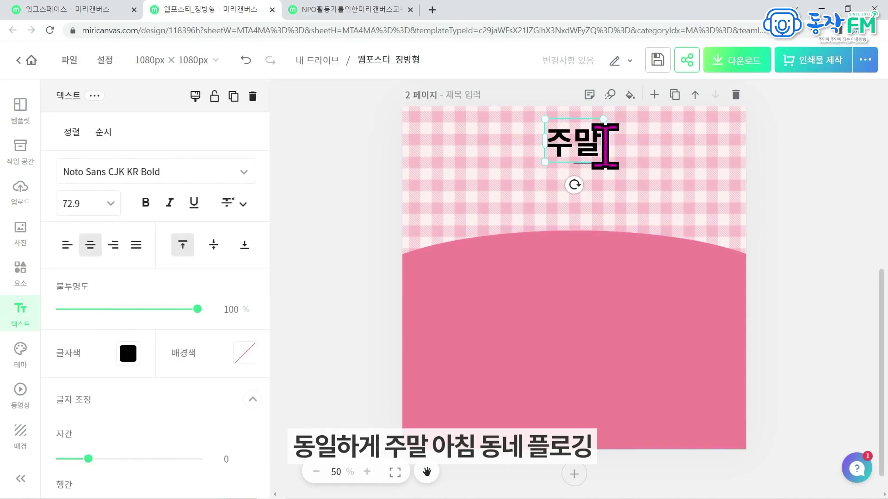
type("아침 동")
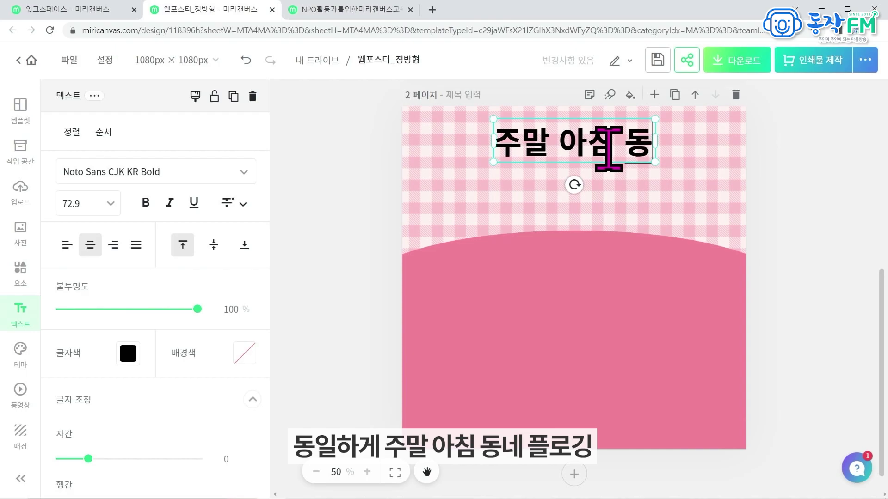
type("네 플로깅")
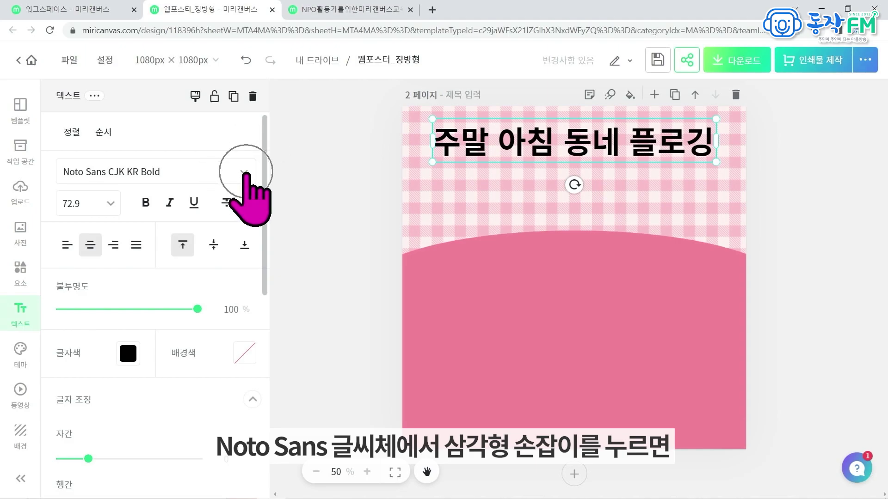
Set the page 2 title's font to 상상토끼 꽃길 OTF and its text colour to red.
left_click(244, 173)
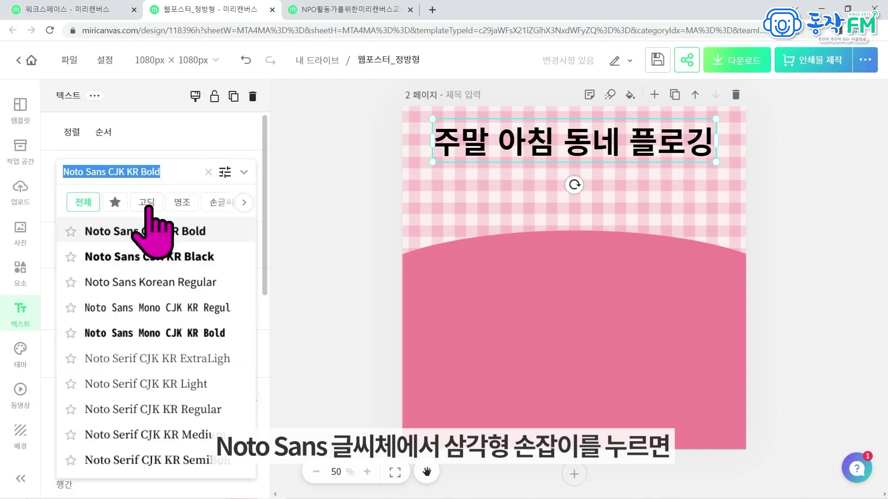
left_click(219, 207)
type("상상토끼")
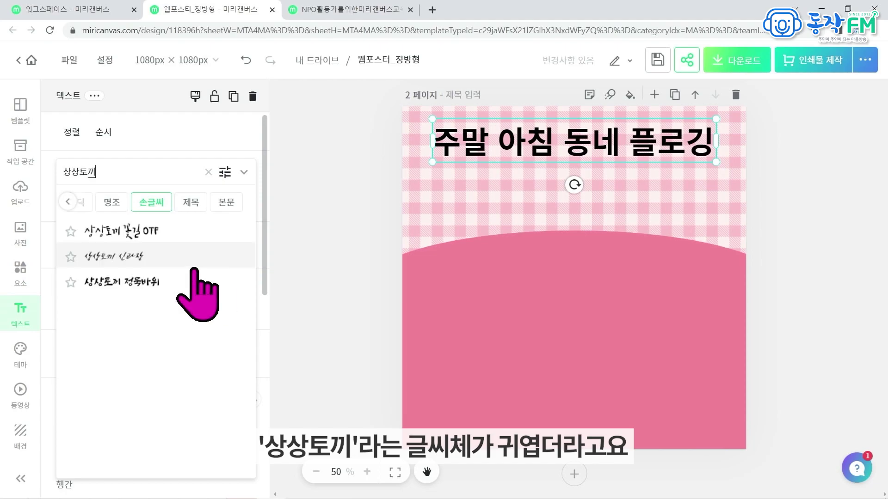
left_click(123, 231)
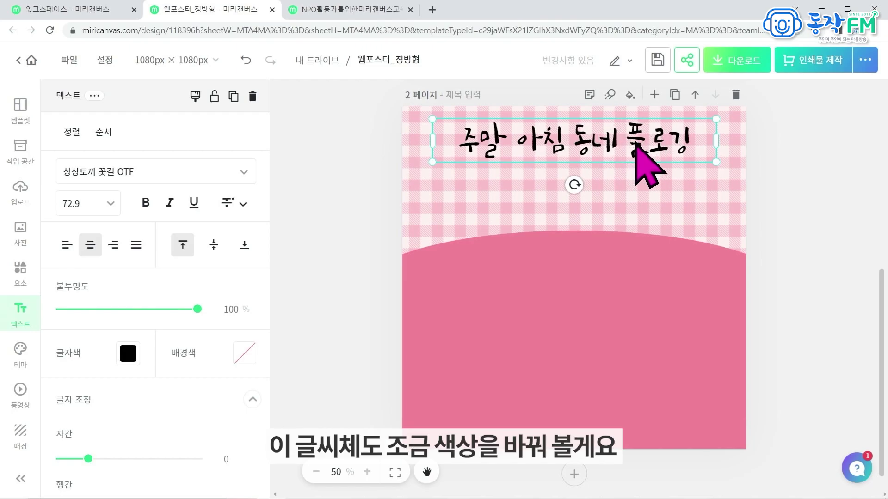
left_click(129, 354)
left_click(150, 313)
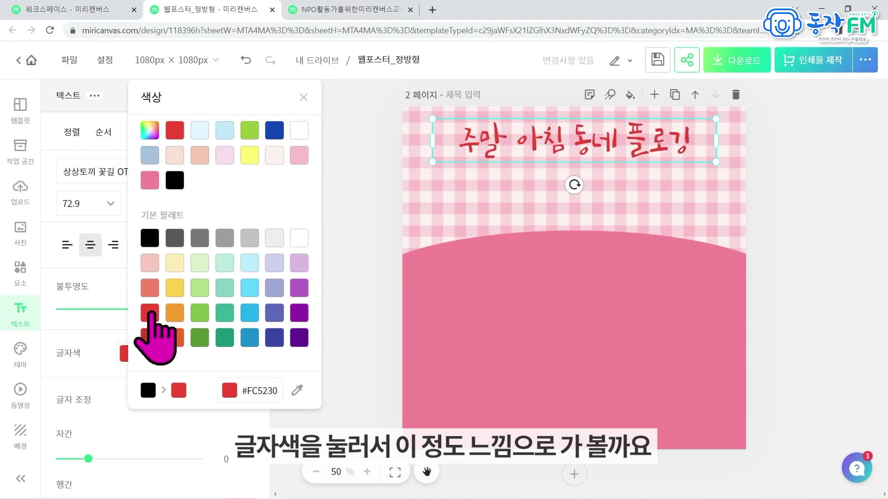
left_click(347, 297)
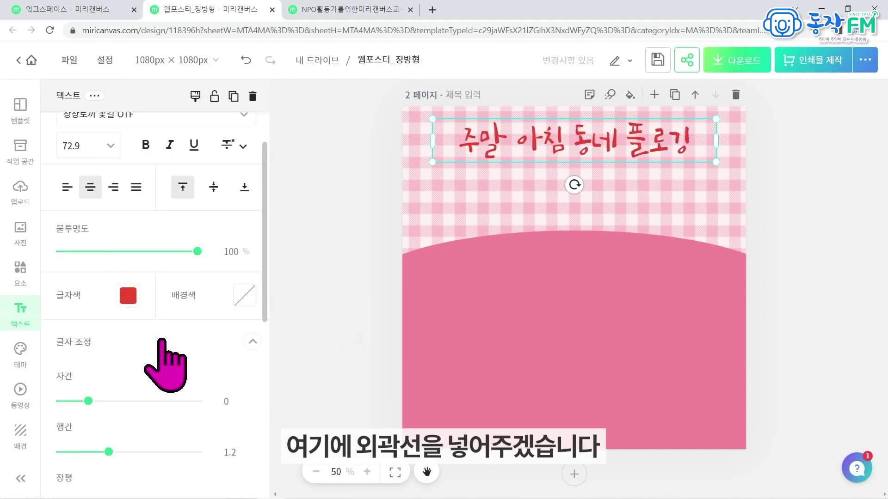
Enable an outline on the title text and colour it light pink.
scroll(169, 307, "down", 2)
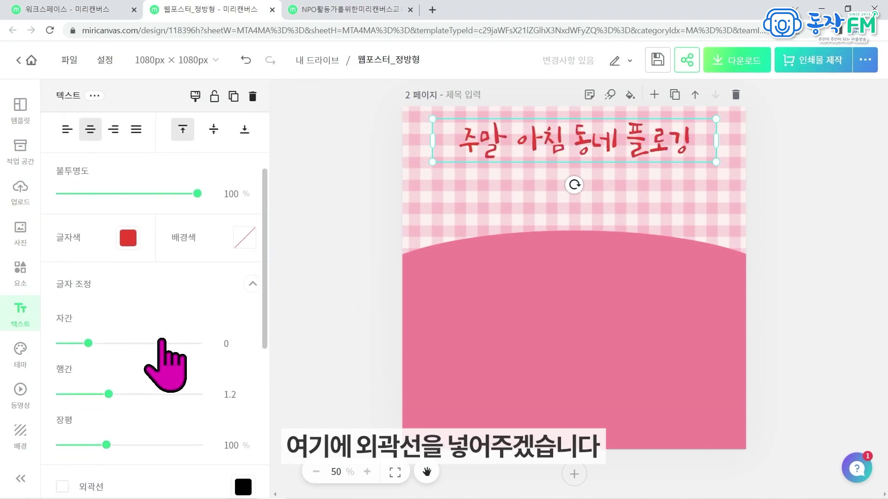
left_click(253, 284)
left_click_drag(265, 270, 268, 329)
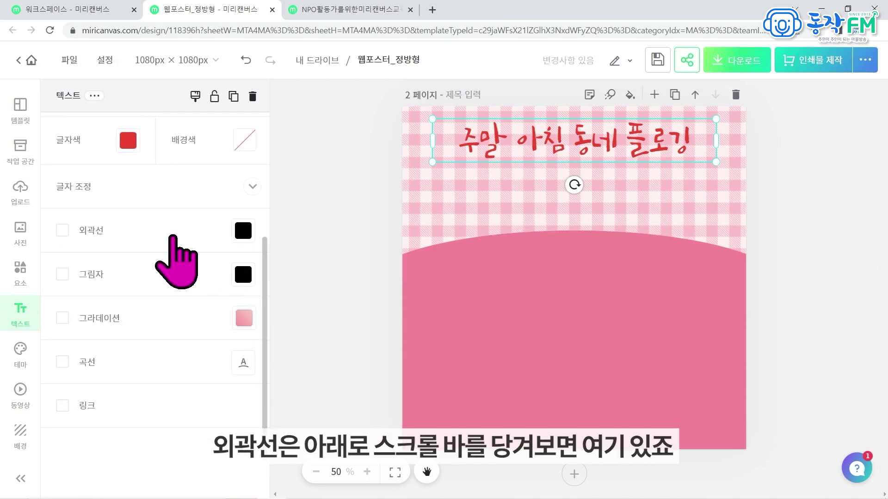
left_click(63, 230)
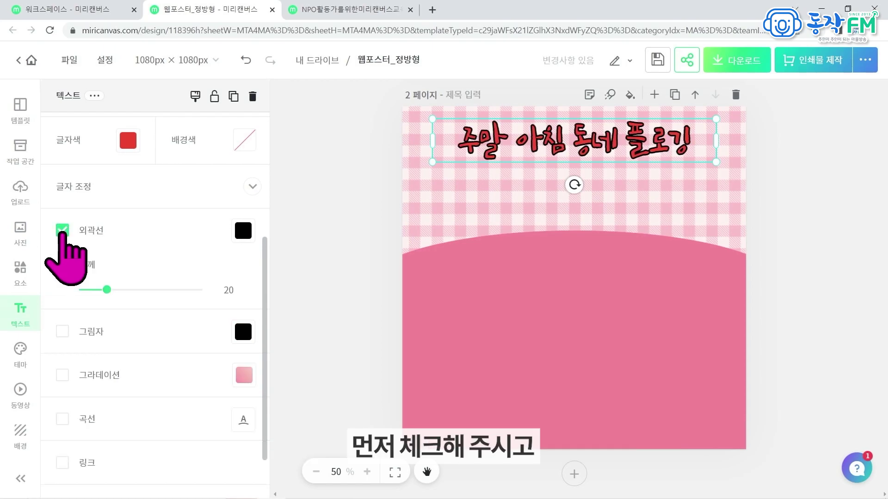
left_click(242, 231)
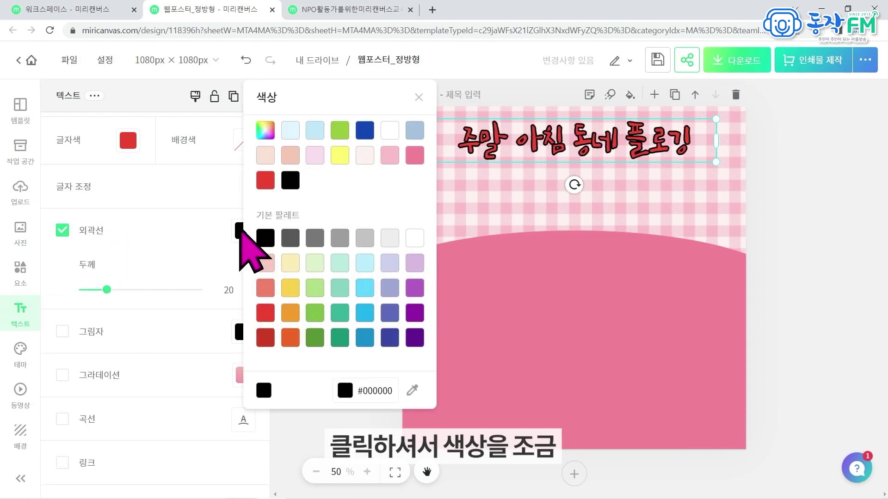
left_click(265, 312)
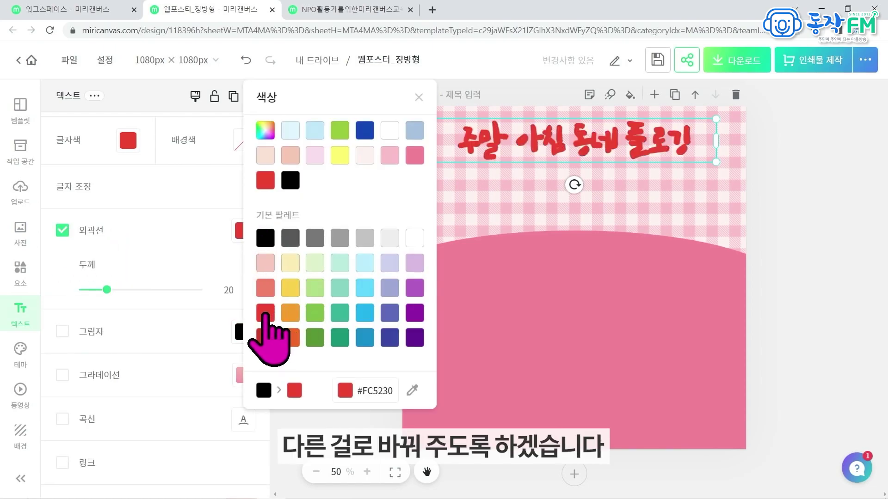
left_click(266, 263)
left_click(812, 246)
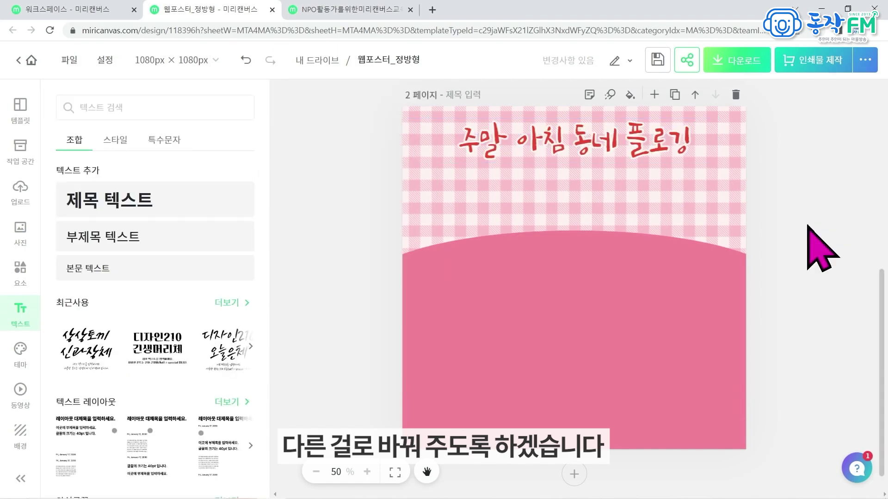
Search the elements for 플로깅 and place the running boy in the purple shirt beneath the title on page 2's left side.
left_click(21, 274)
double_click(117, 111)
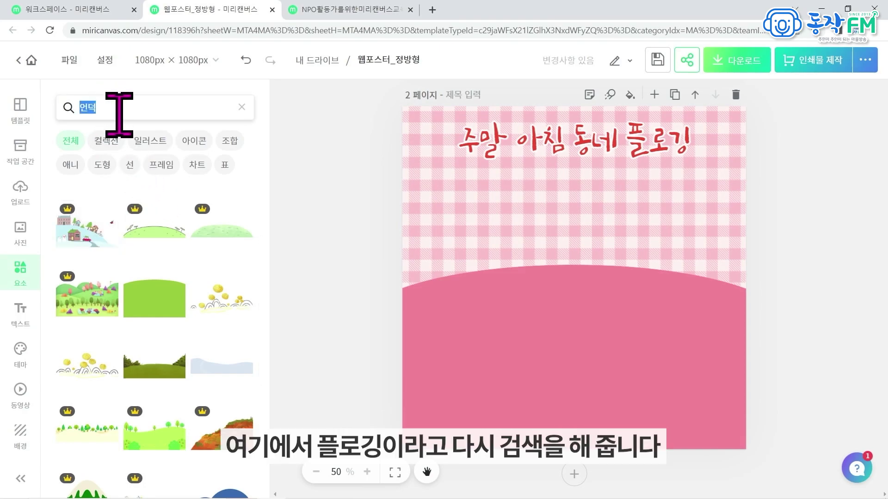
type("플로깅")
key("Return")
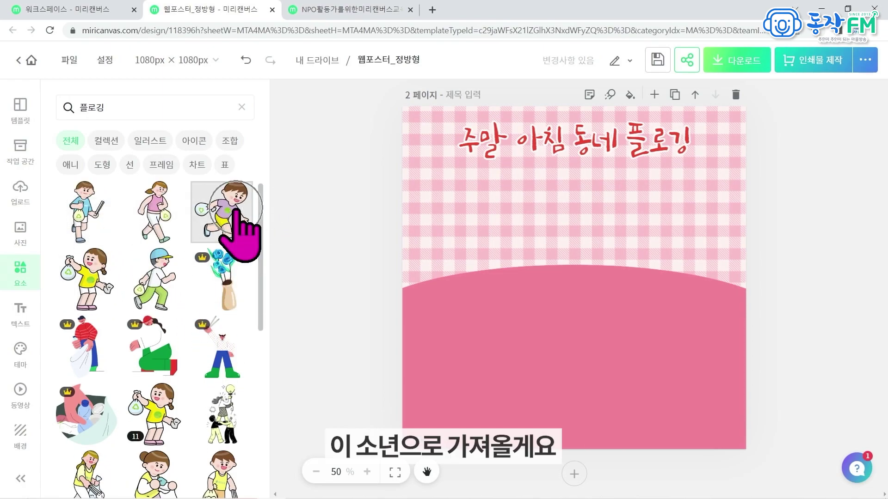
left_click(235, 222)
left_click_drag(579, 257, 520, 204)
Add the girl in the yellow shirt holding a trash bag, at a smaller size on the poster's right side.
key("Escape")
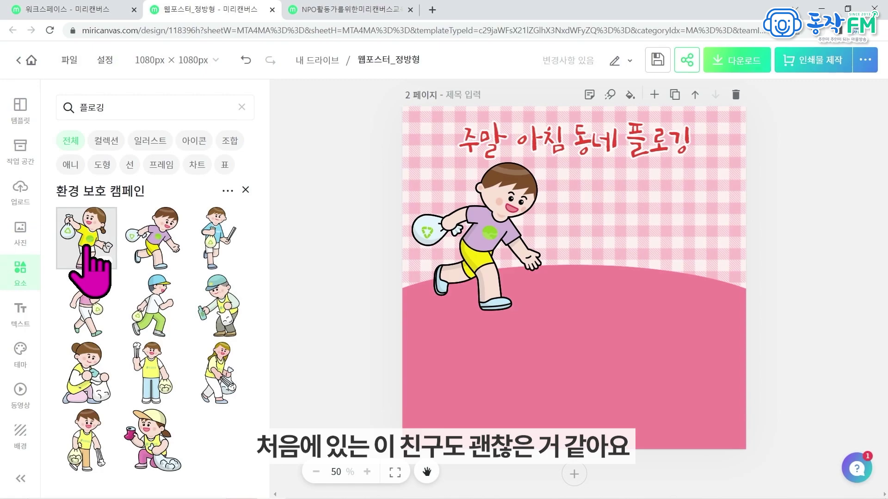
left_click(86, 247)
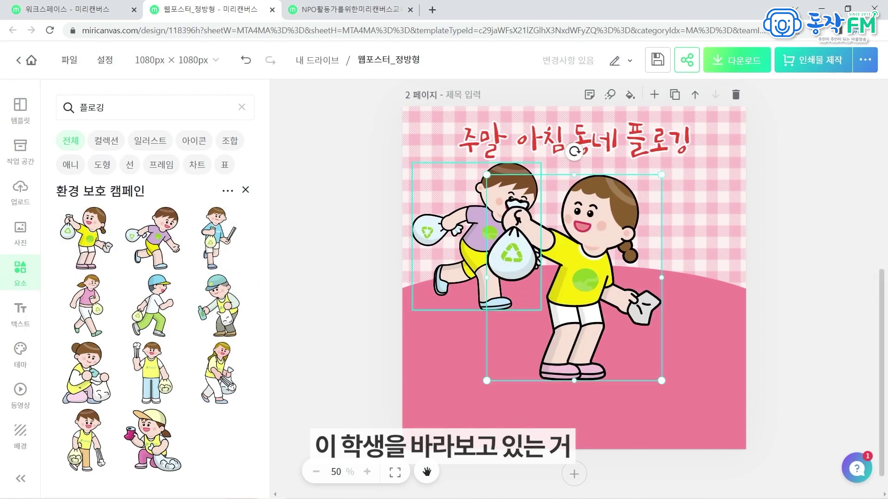
left_click_drag(490, 177, 492, 180)
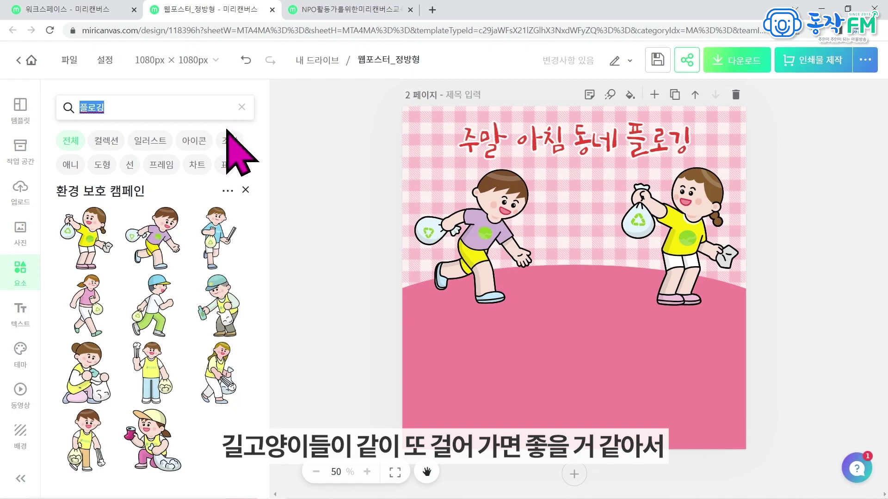
Search the elements for 고양이 and place the sitting blue cat between the two children.
type("고양이")
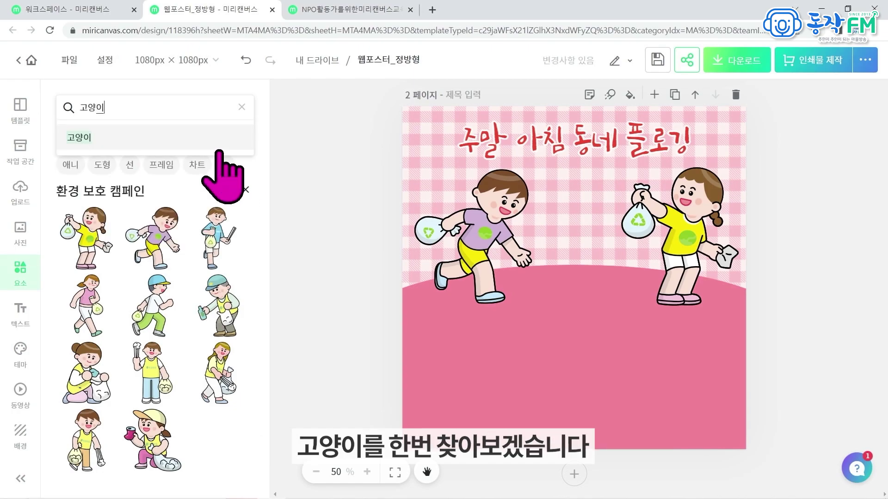
left_click(219, 151)
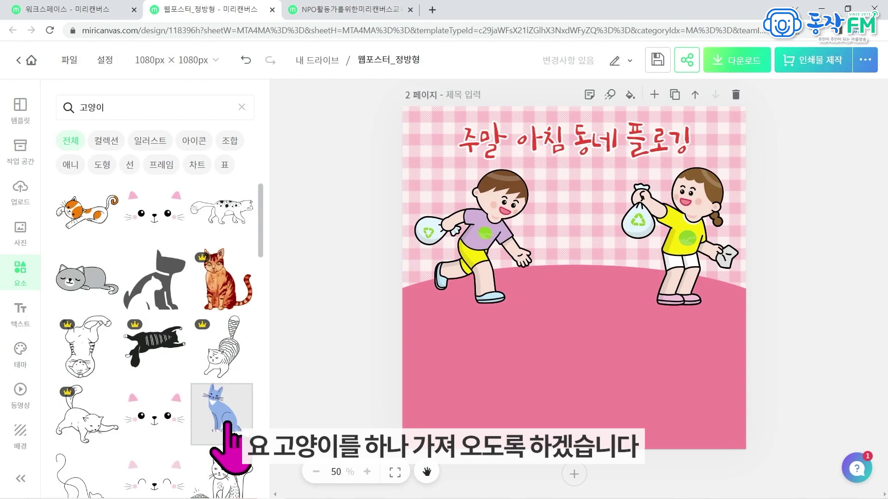
left_click_drag(230, 429, 578, 276)
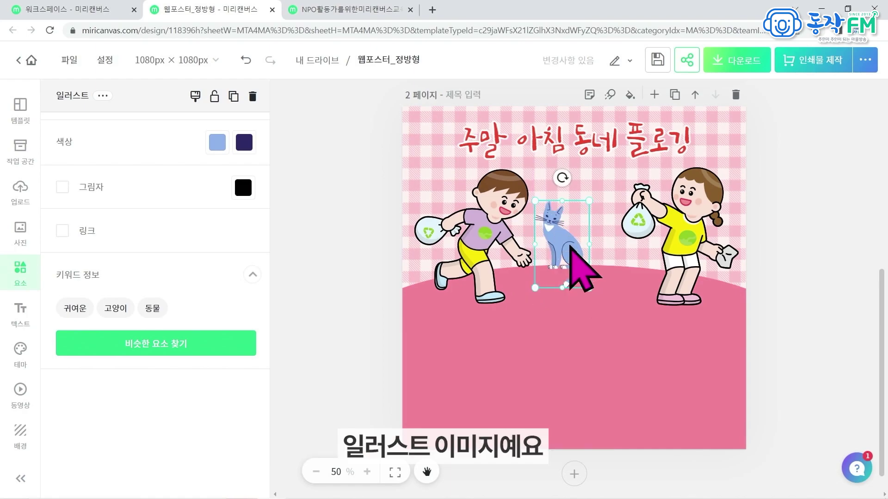
Recolour the cat's blue body to light yellow.
left_click(222, 145)
left_click(314, 155)
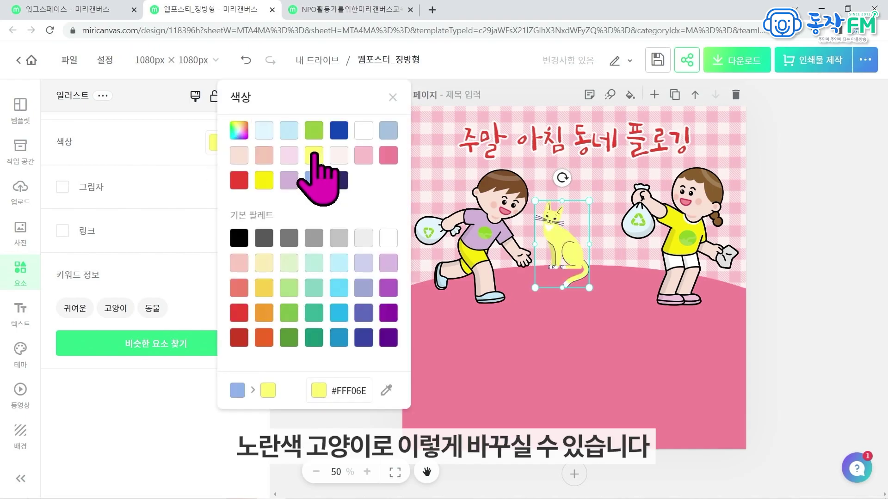
left_click(808, 240)
left_click(809, 240)
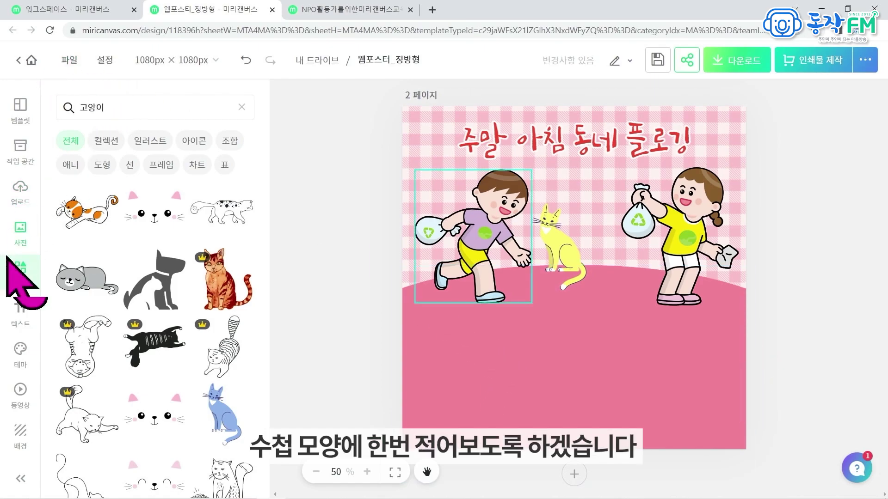
Search the elements for 수첩 and place the spiral-bound blank notebook, enlarged, centred on the hill below the characters.
left_click(123, 108)
key("ctrl+a")
type("수첩")
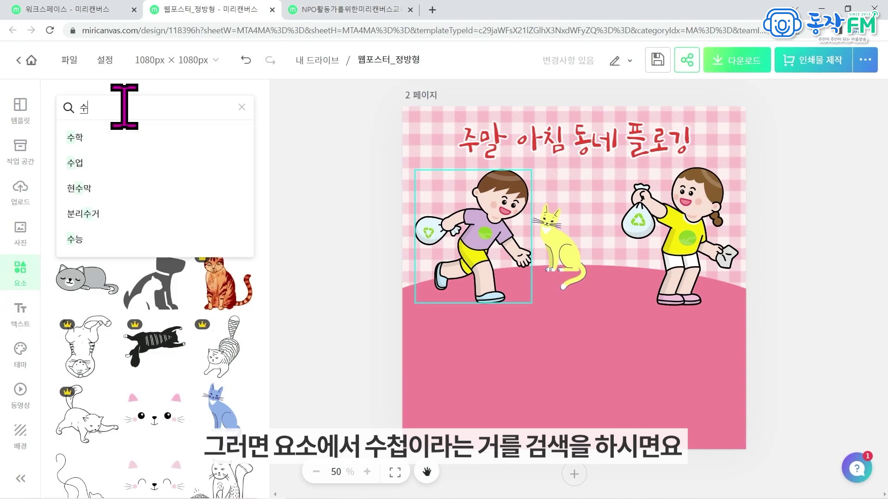
key("Return")
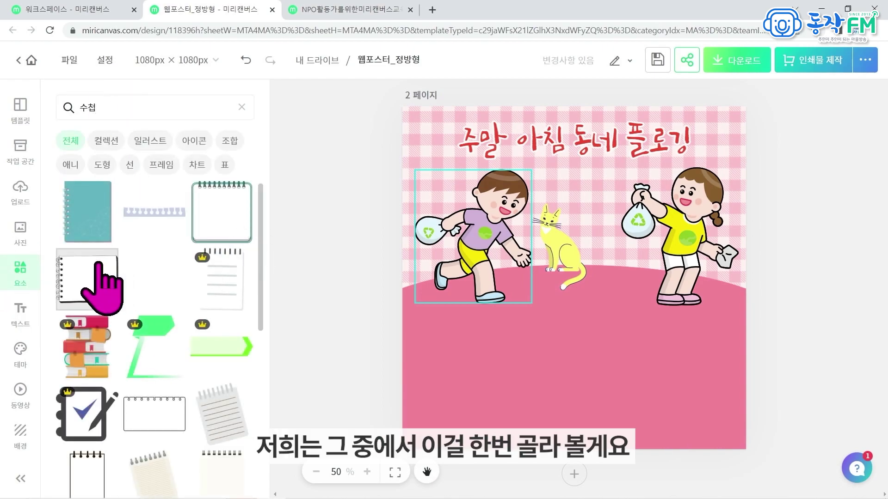
left_click(91, 296)
left_click_drag(595, 397, 697, 375)
left_click_drag(593, 371, 590, 366)
left_click(815, 304)
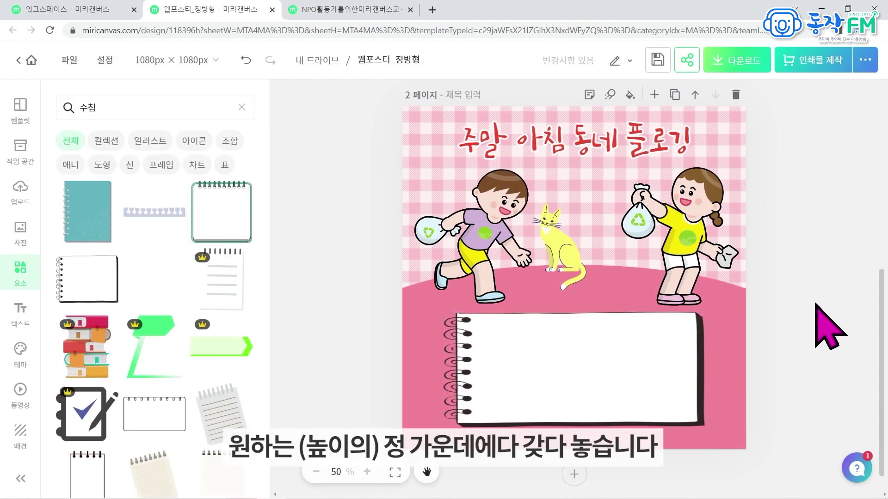
Add a title text over the notebook with the font ACC어린이하늘맑은체 at size 50.
left_click(20, 315)
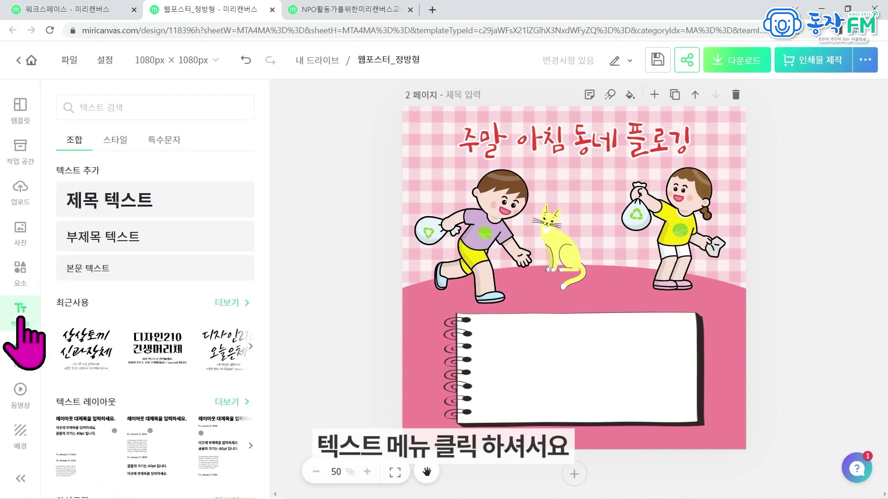
left_click(119, 200)
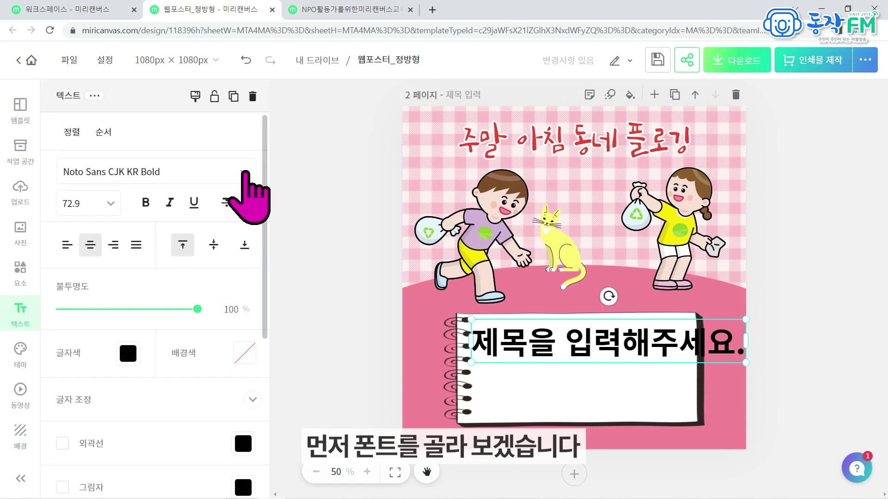
left_click(246, 173)
left_click(219, 202)
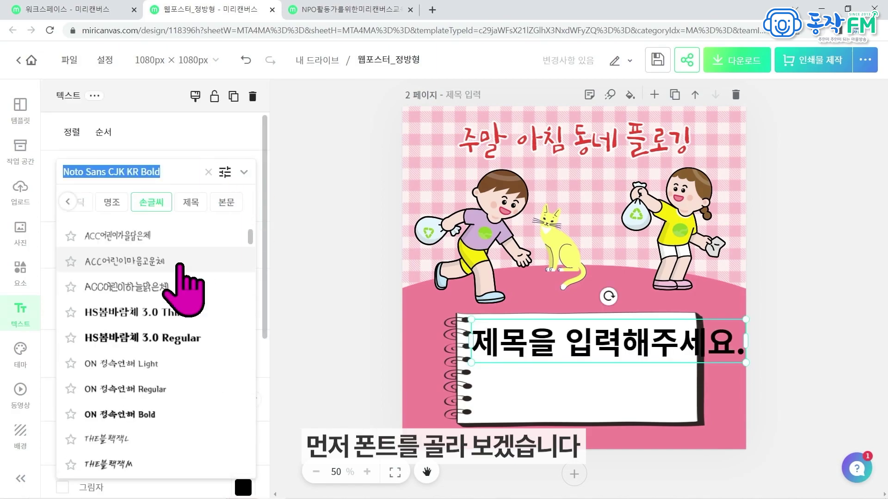
left_click(138, 290)
left_click(86, 204)
type("50")
key("Return")
Replace the notebook text with "일시: 2022.07.16(토) 오전 10시".
type("일")
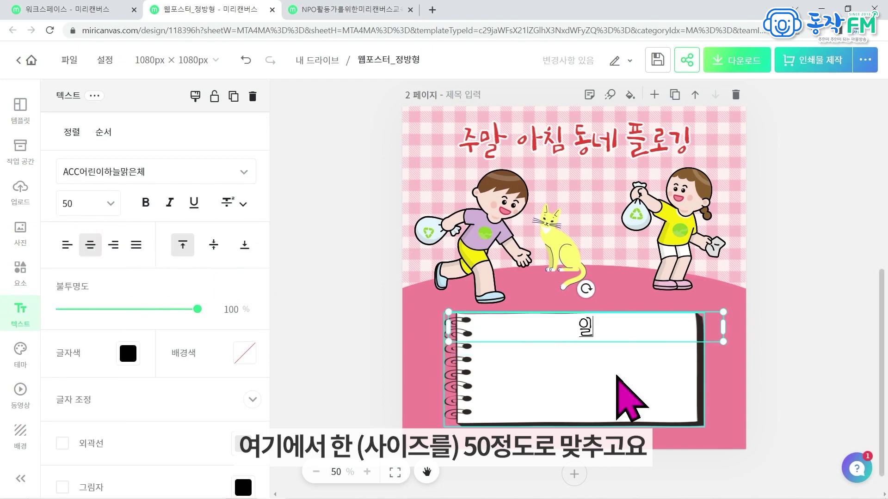
type("시 : 2022.07.16(토) 오전 10시")
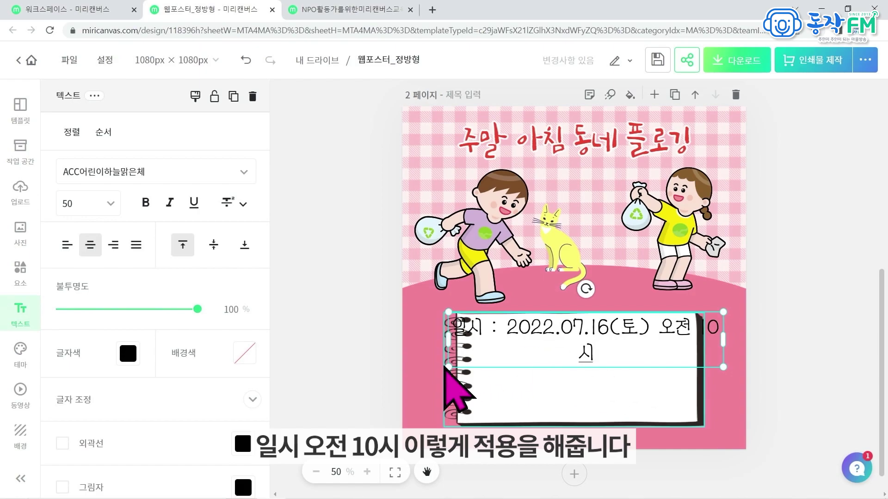
left_click(590, 449)
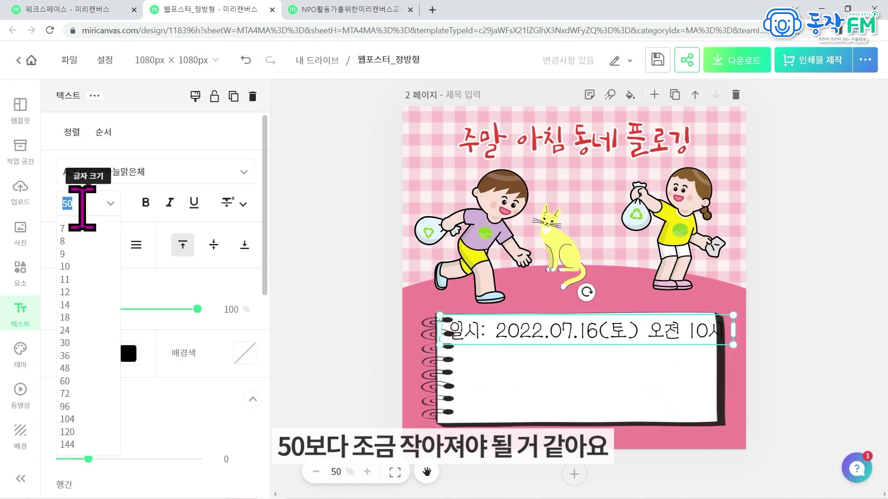
Reduce the date text to size 40 and move it slightly lower inside the notebook.
key("Return")
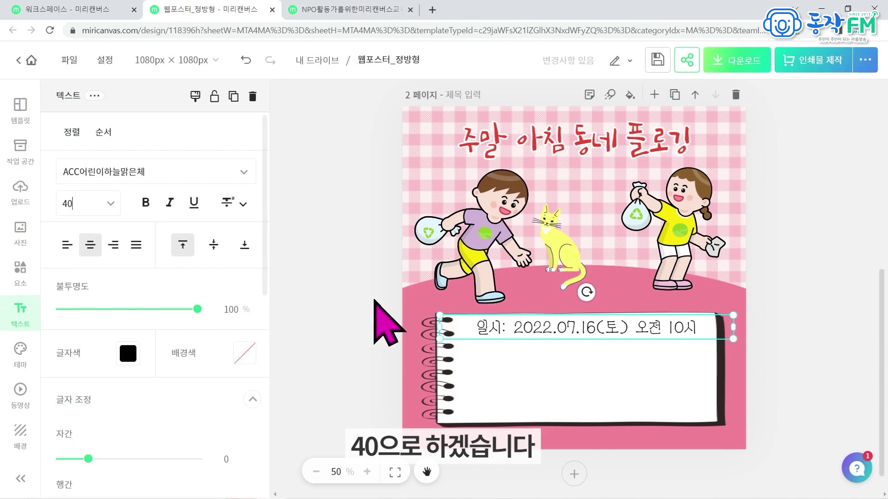
left_click(377, 321)
mouse_move(606, 323)
left_mouse_down()
mouse_move(596, 298)
mouse_move(599, 329)
left_mouse_up()
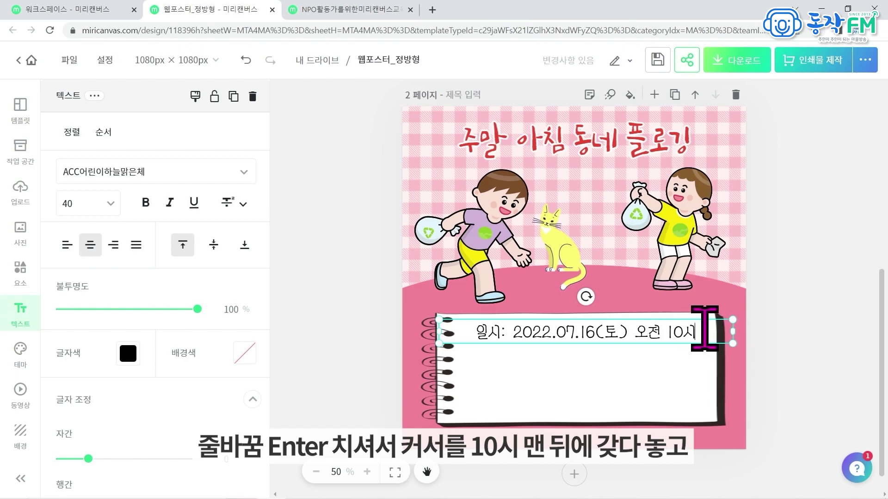
Add the lines "장소: 카페 행복한 지구" and "문의:" with the contact phone number below the date line.
key("Return")
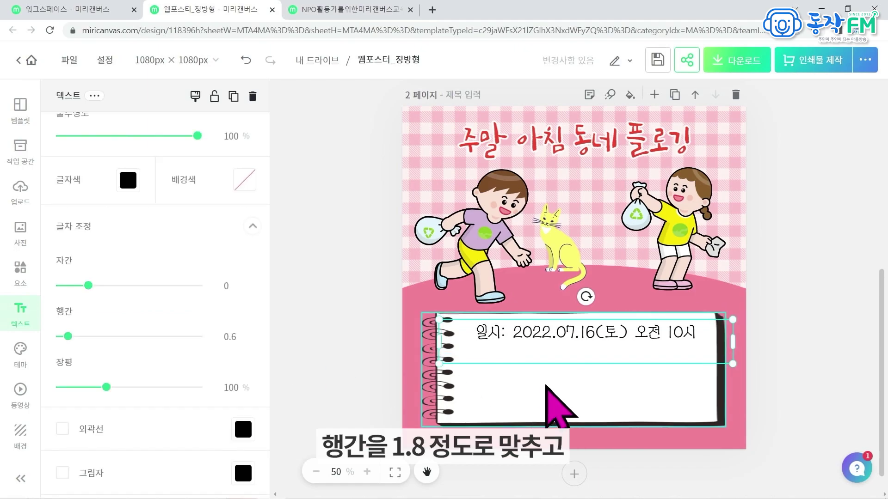
left_click(574, 353)
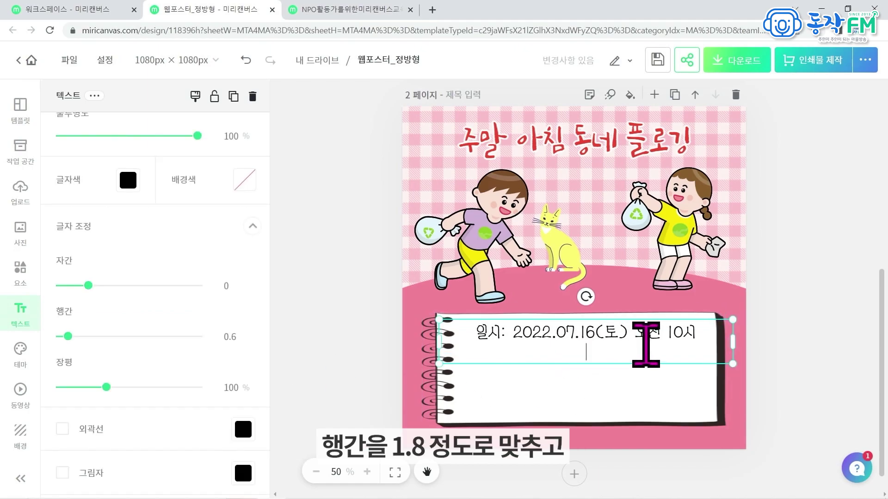
type("장소")
key("BackSpace")
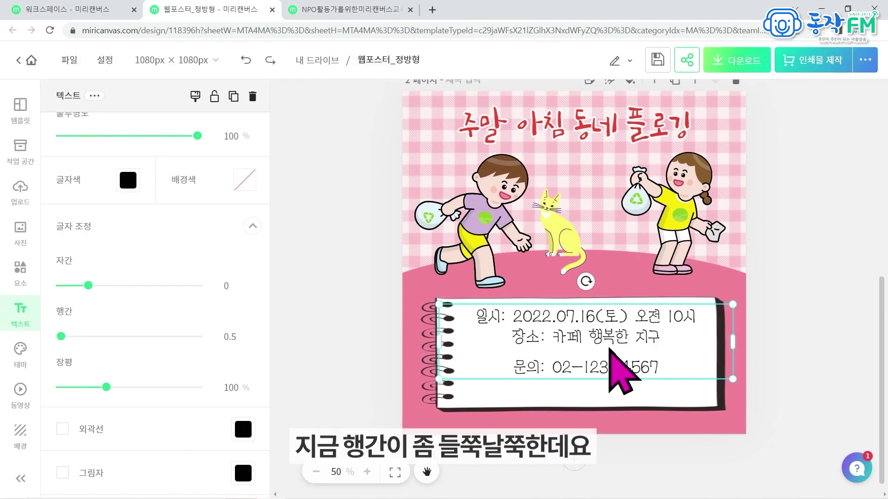
Increase the line spacing of the notebook's event details to about 1.35 and left-align the three lines.
left_click_drag(61, 336, 119, 337)
left_click(386, 376)
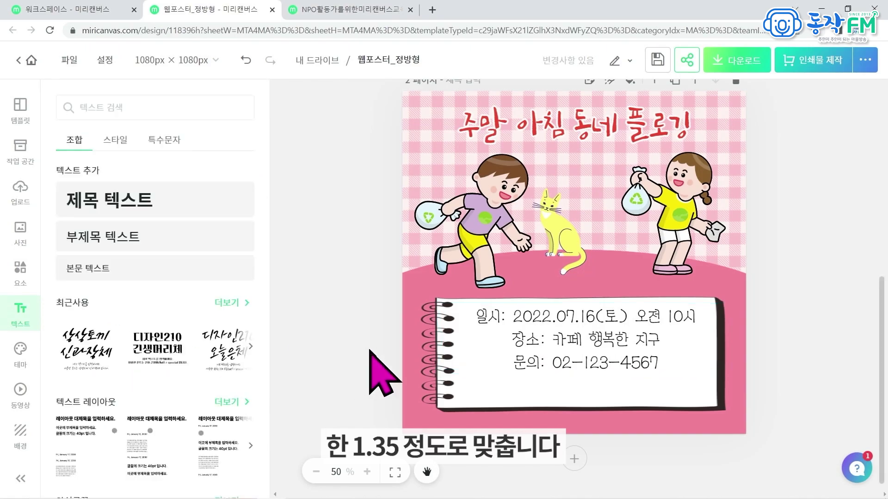
left_click(585, 327)
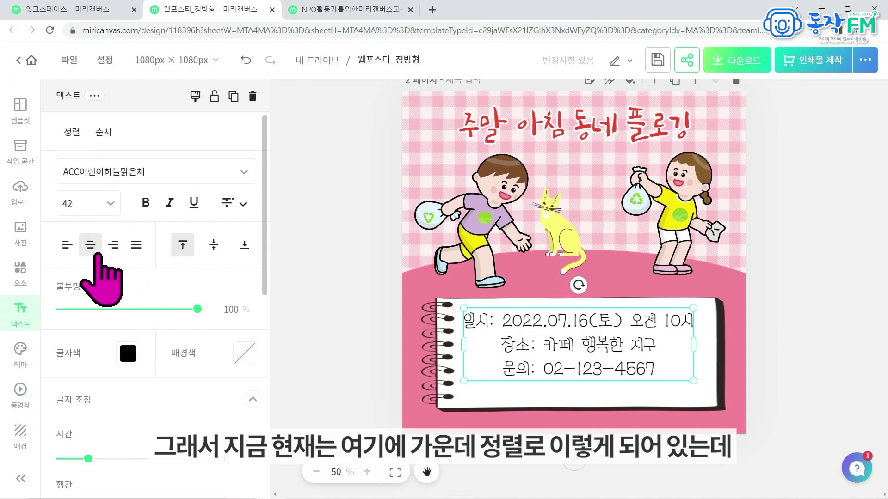
left_click(68, 248)
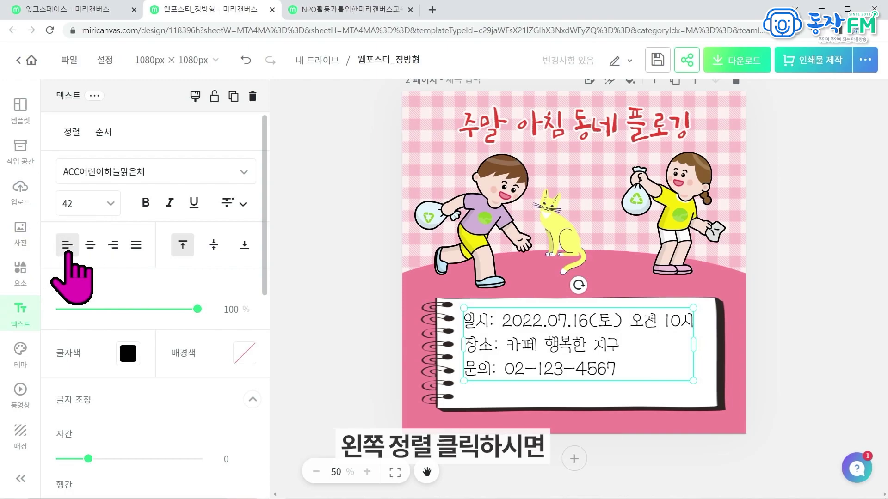
left_click(370, 352)
Move the left-aligned event details slightly down and to the right so they sit centred inside the notebook.
left_click(592, 353)
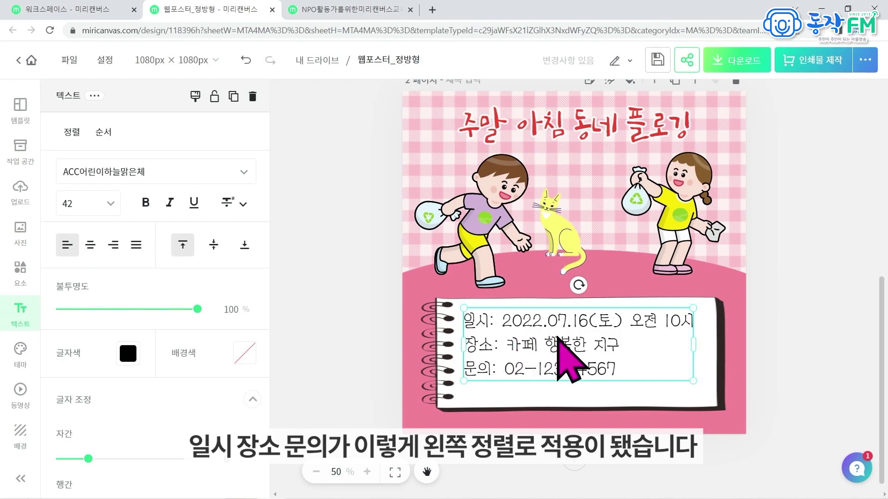
mouse_move(579, 322)
left_mouse_down()
mouse_move(578, 337)
mouse_move(579, 329)
left_mouse_up()
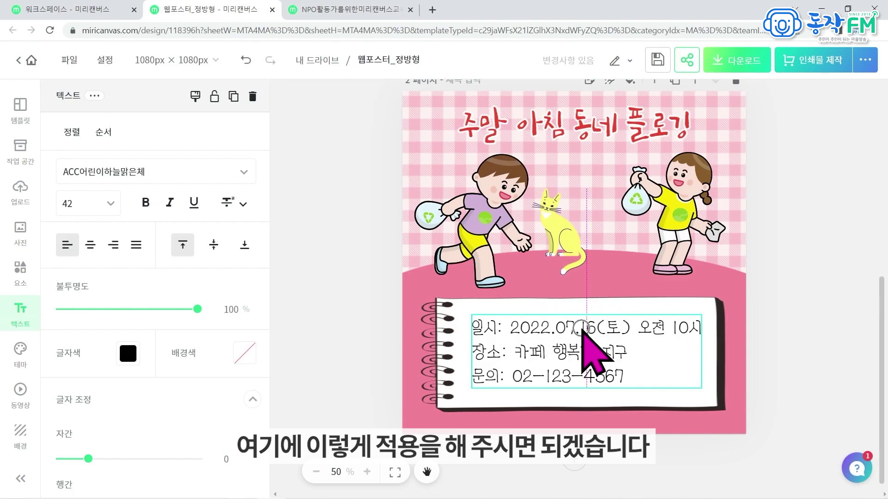
left_click(345, 327)
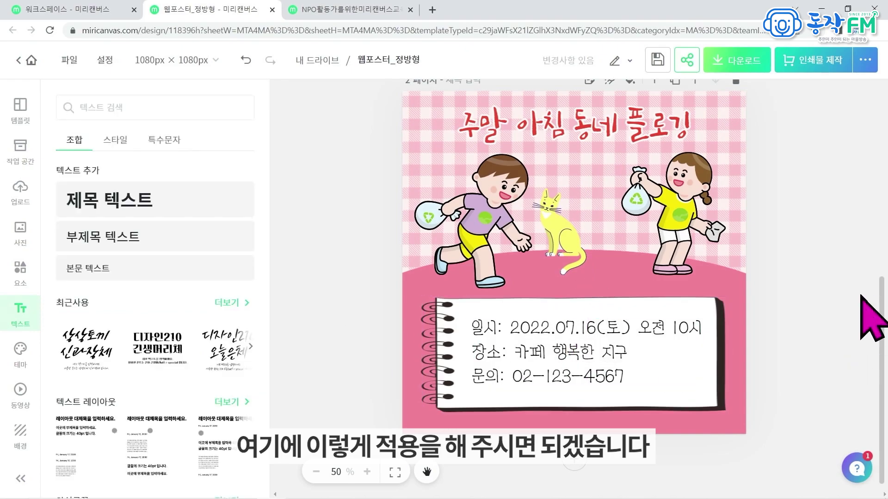
Add a subtitle text on page 2 reading "기후 위기를 생각하는 시민모임".
scroll(798, 279, "up", 3)
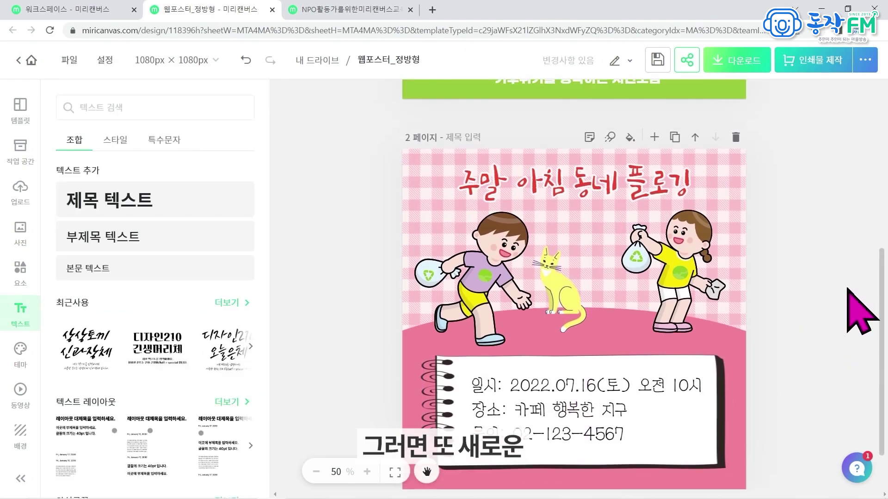
scroll(846, 291, "up", 5)
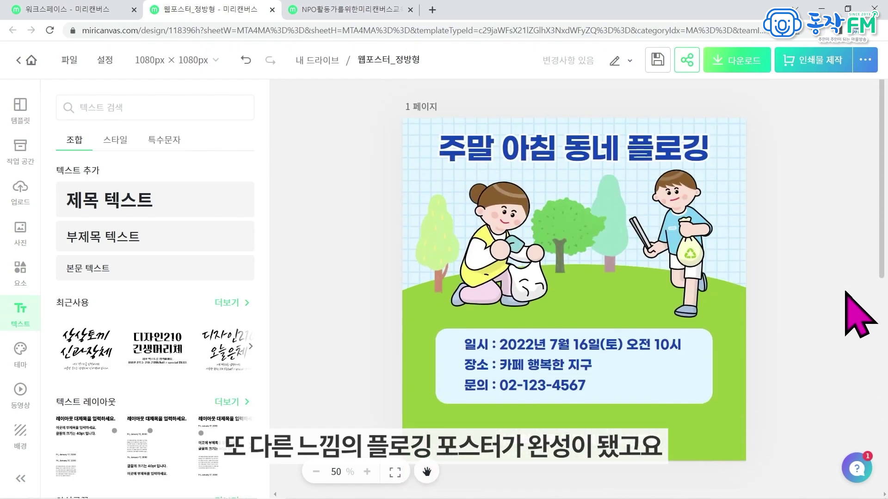
scroll(860, 314, "down", 8)
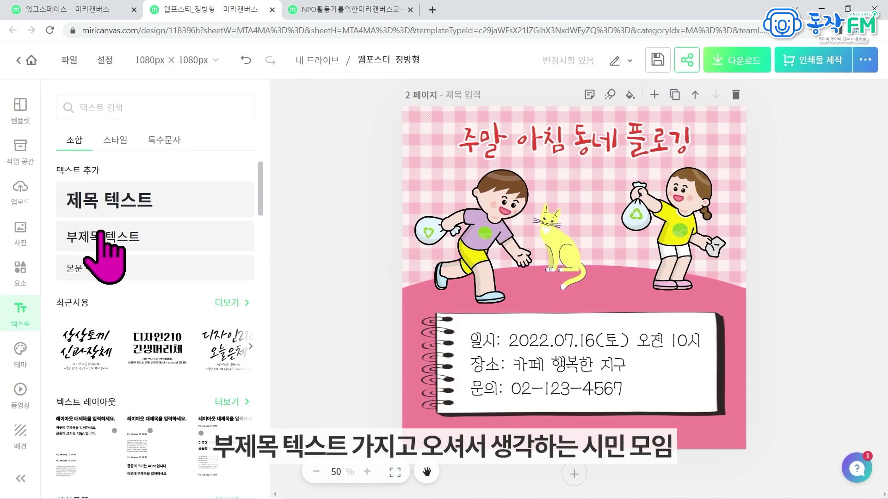
left_click(101, 233)
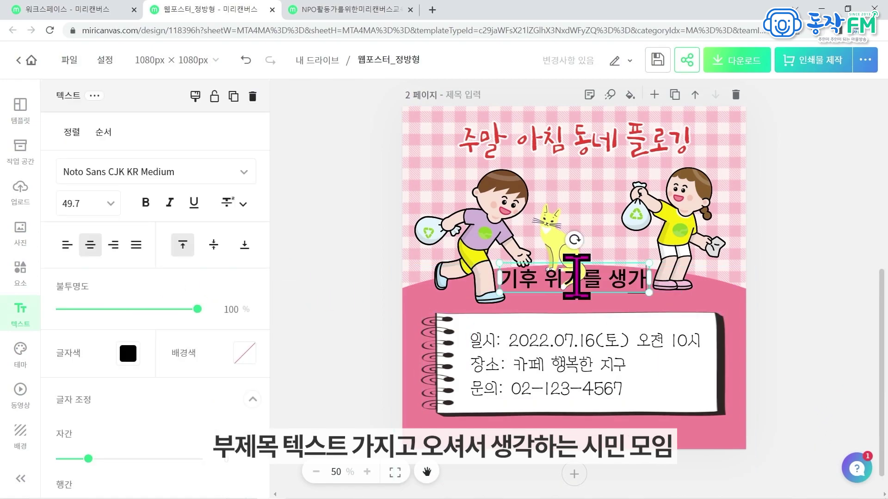
type("각하는 시민 ㅁ")
type("모임")
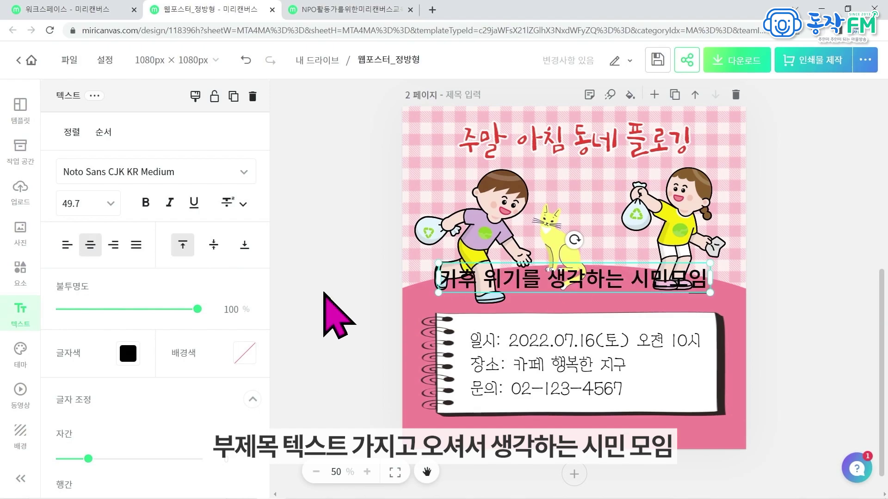
Move the group name text below the notebook at the poster's bottom edge and color it white.
left_click(337, 258)
left_click_drag(631, 286, 628, 432)
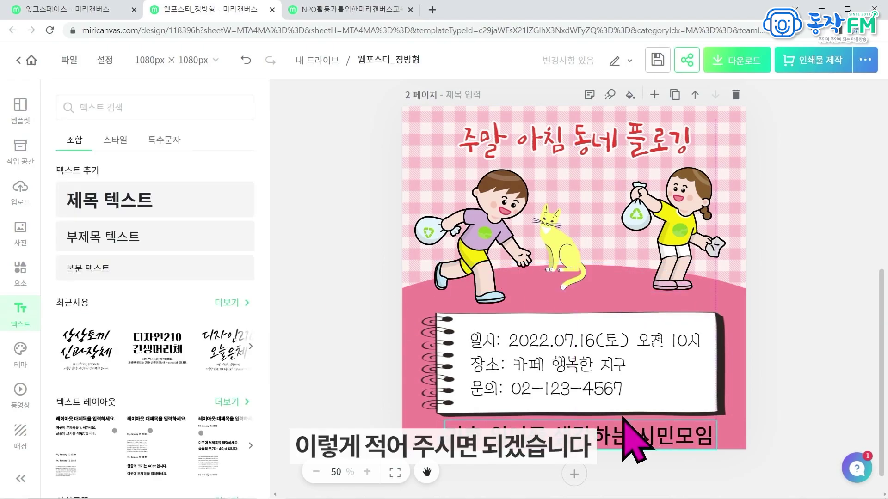
left_click(631, 435)
left_click(122, 354)
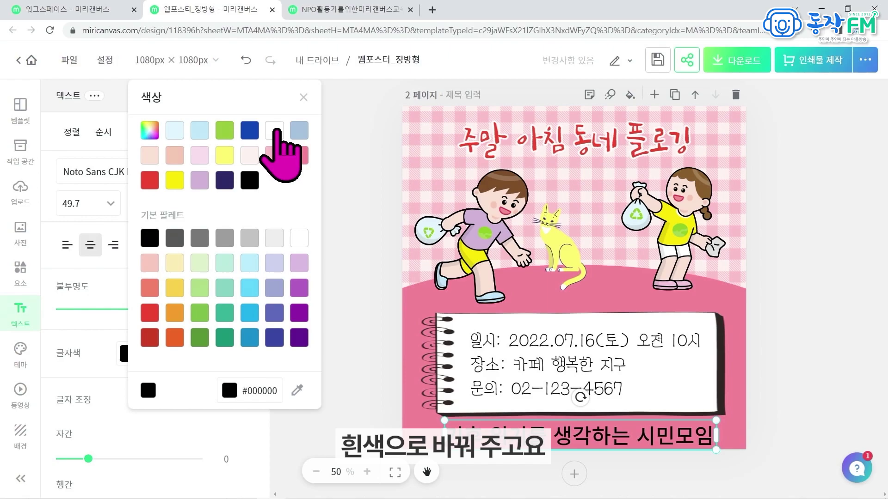
left_click(275, 131)
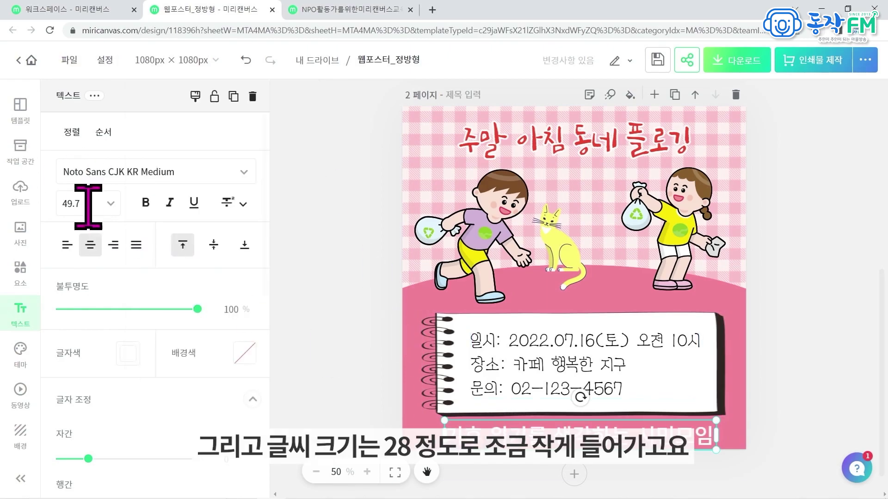
Set the font size of the group name text to 28.
left_click(88, 202)
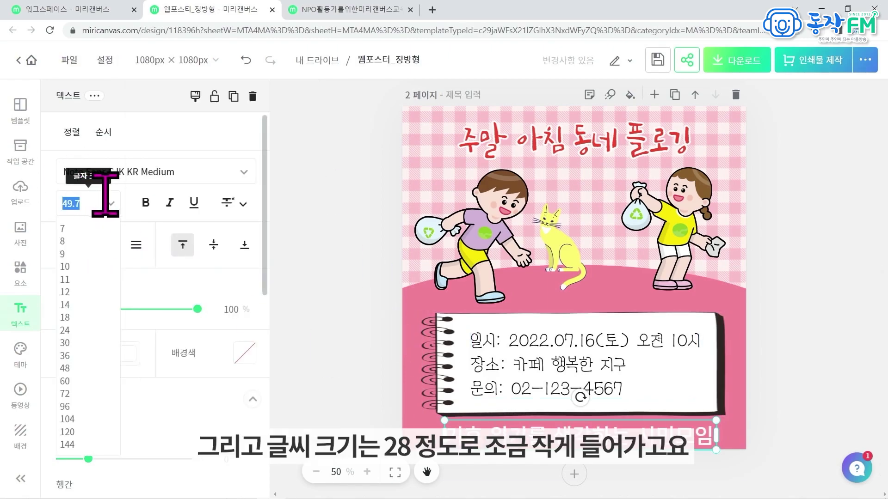
type("28")
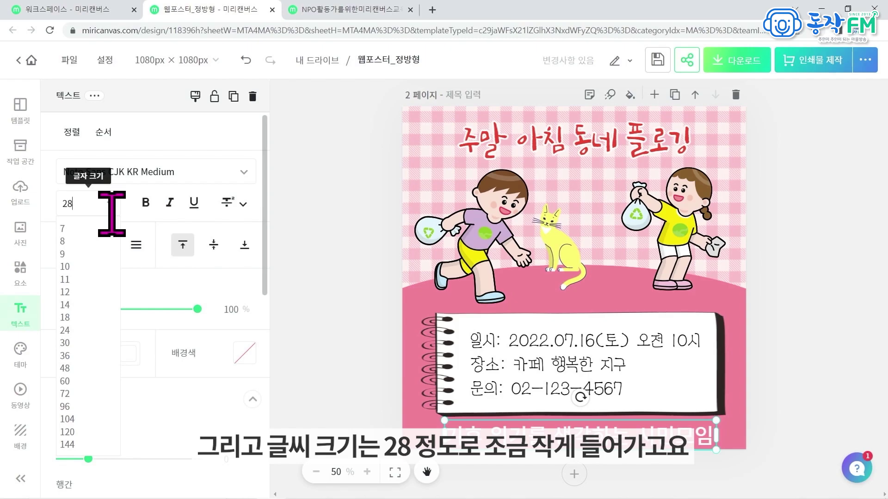
key("Return")
key("Escape")
Change the font of the group name text to 상상토끼 꽃길 OTF.
left_click(572, 425)
left_click(242, 174)
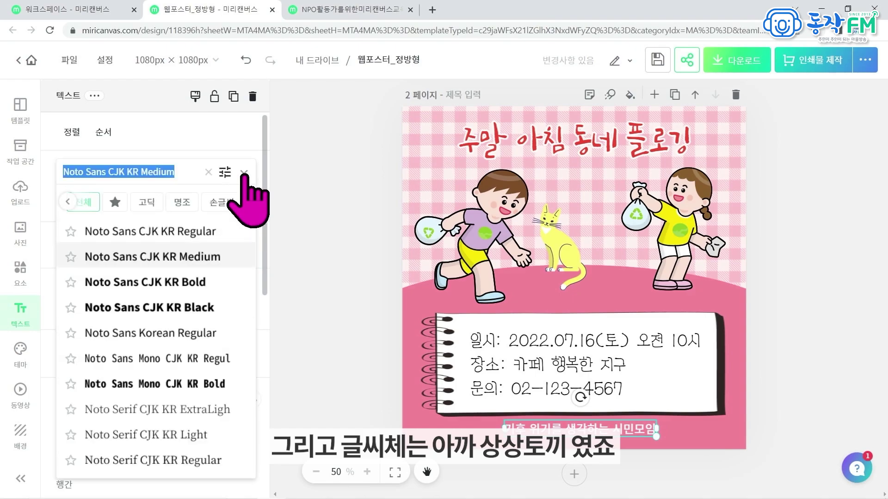
type("상상토끼")
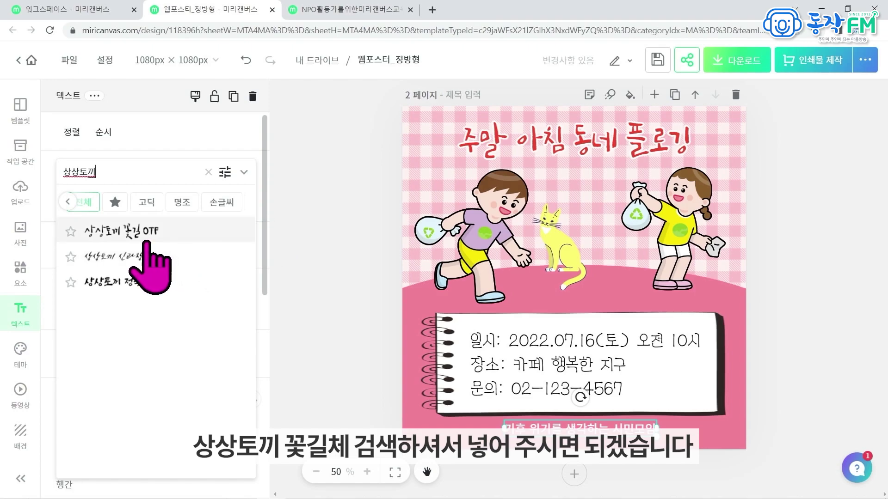
left_click(144, 230)
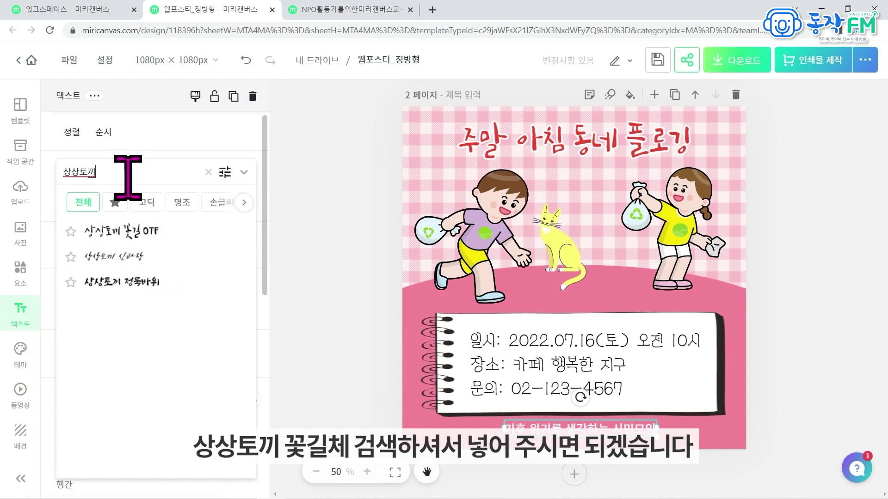
left_click(123, 172)
left_click(326, 346)
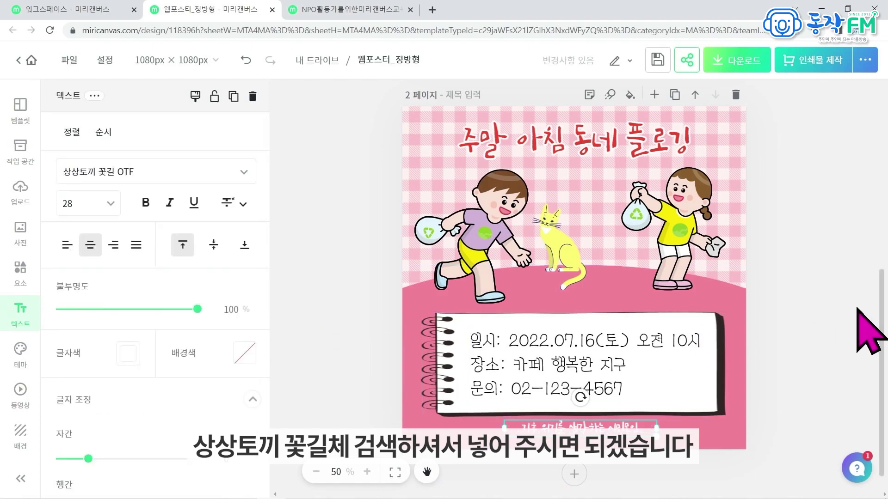
Fine-tune the position of the group name text so it sits centred in the pink strip beneath the notebook.
left_click(777, 386)
left_click(632, 403)
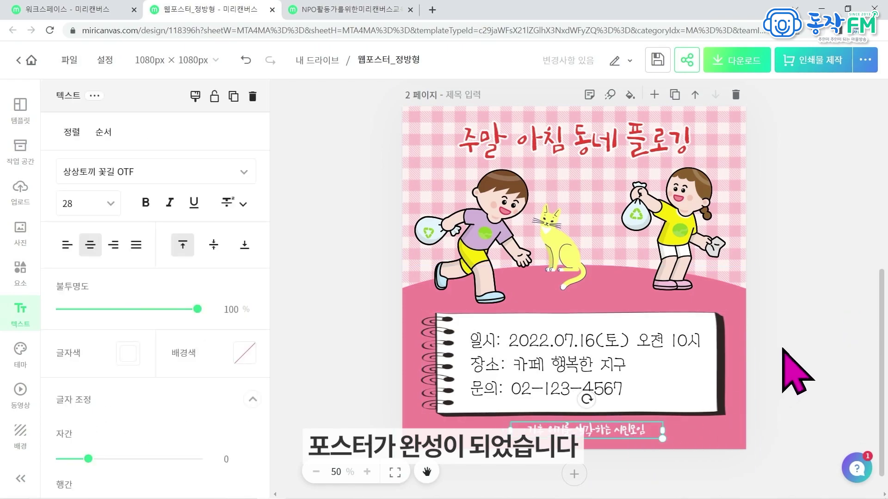
left_click(789, 363)
scroll(803, 343, "up", 8)
scroll(817, 274, "down", 8)
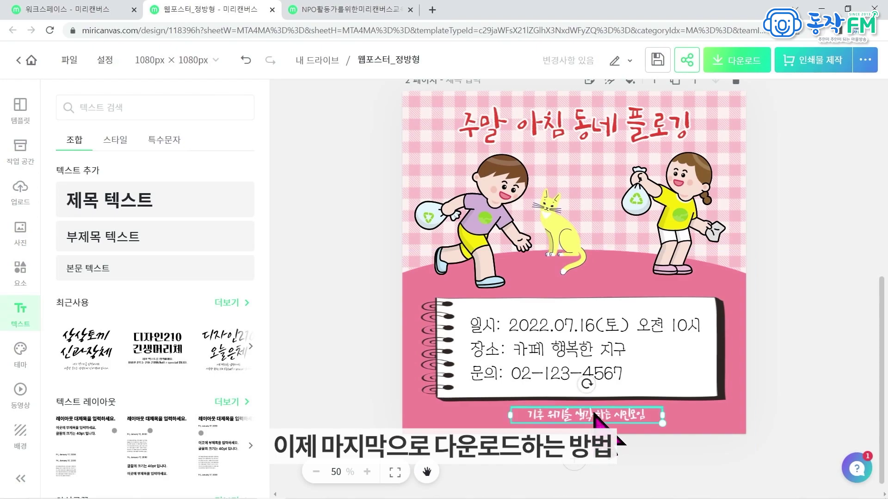
left_click_drag(594, 414, 590, 415)
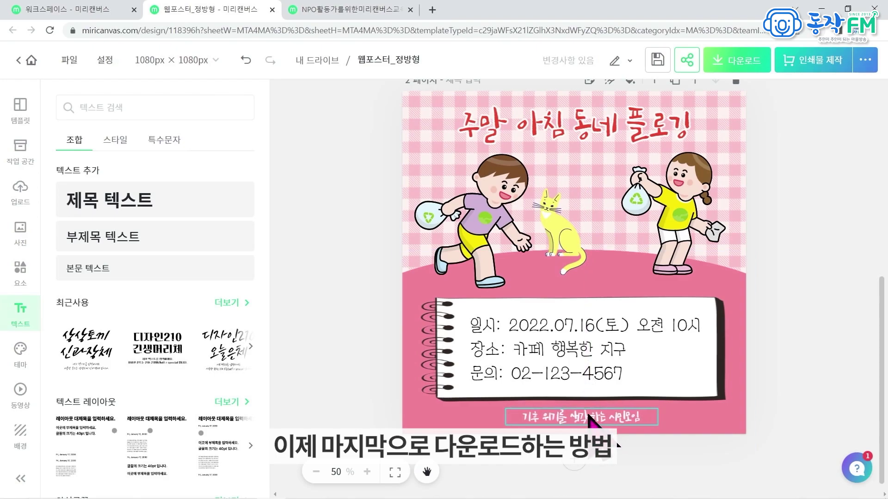
left_click(587, 413)
left_click(818, 330)
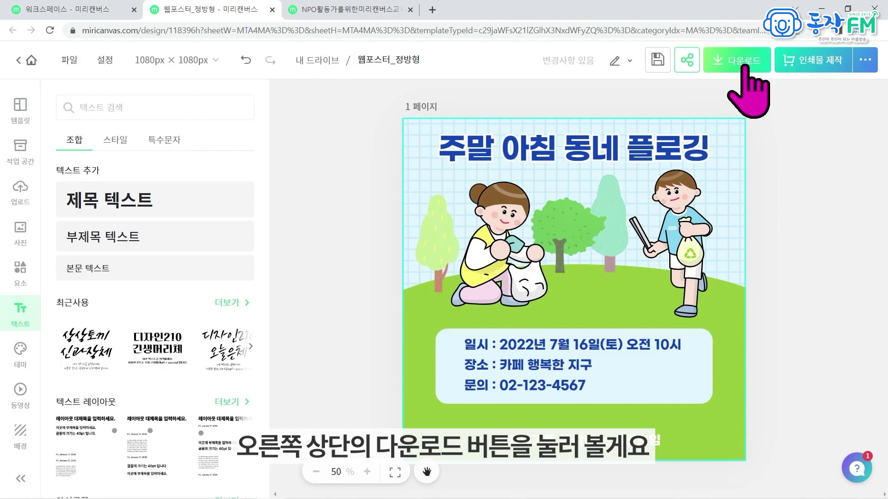
Open the download settings and compare the options for the JPG, PNG and PDF web formats.
left_click(743, 61)
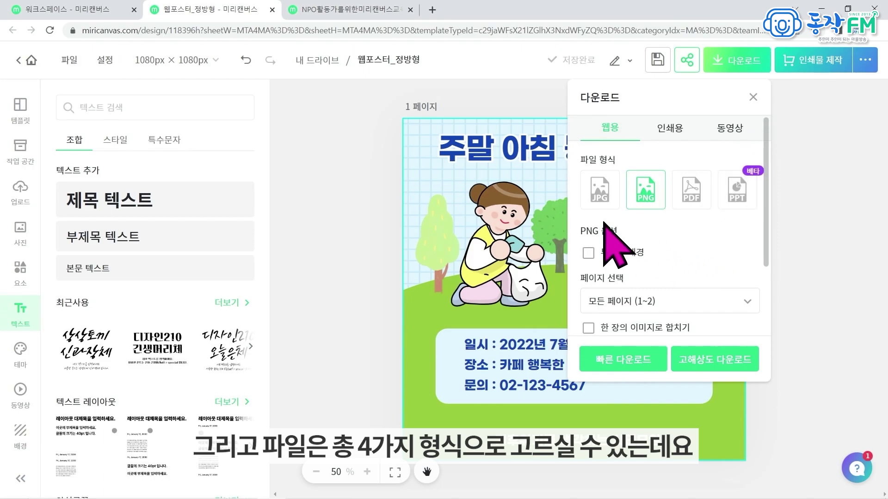
left_click(598, 187)
left_click(642, 196)
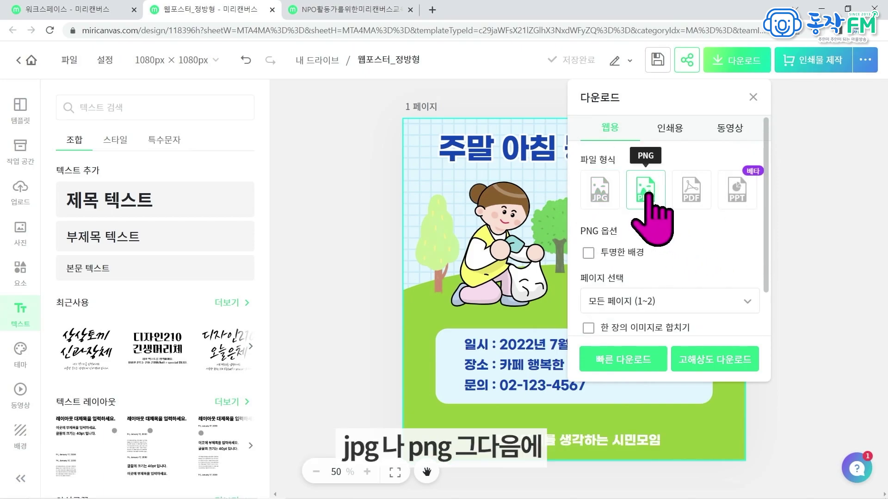
left_click(699, 193)
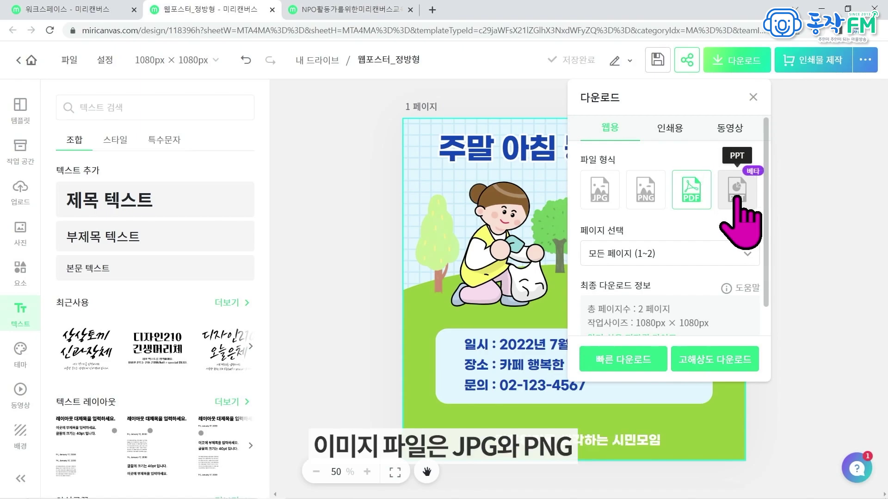
left_click(600, 196)
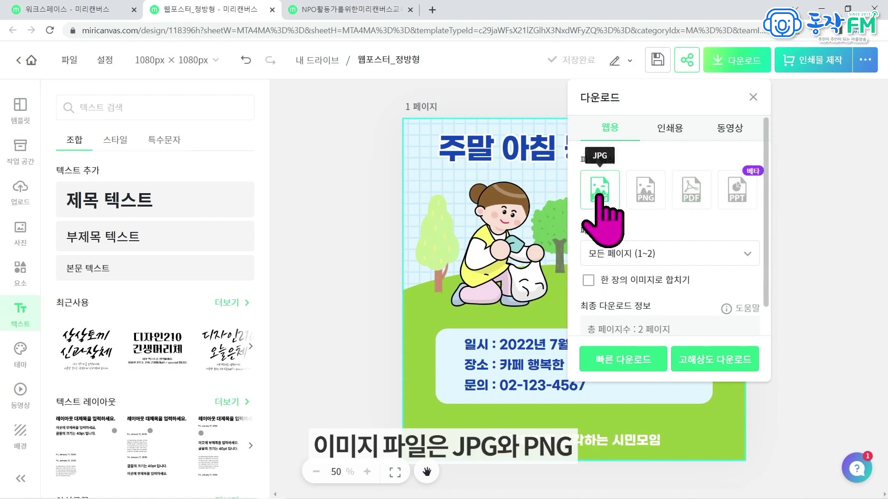
Choose PNG as the download file format with the transparent background option turned off.
left_click(644, 198)
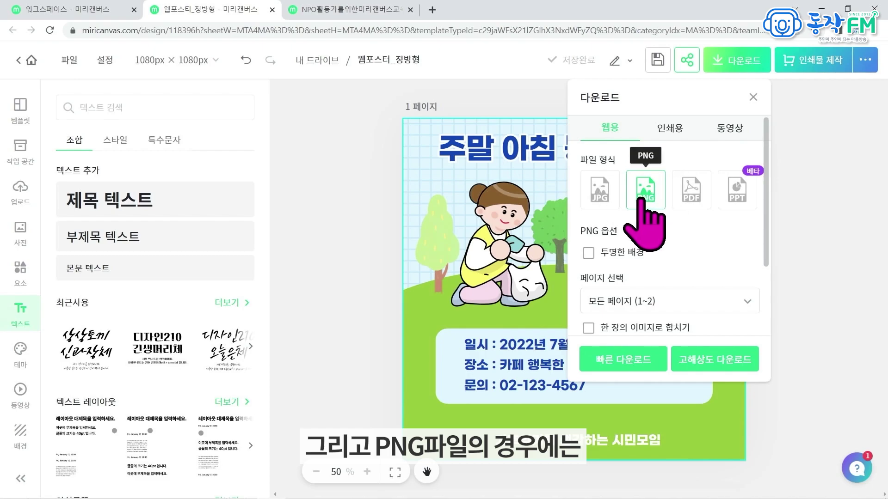
left_click(599, 190)
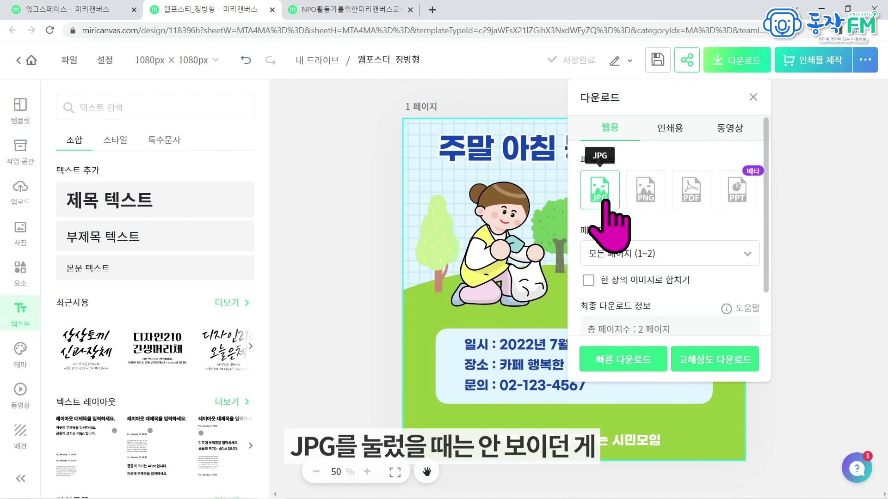
left_click(646, 197)
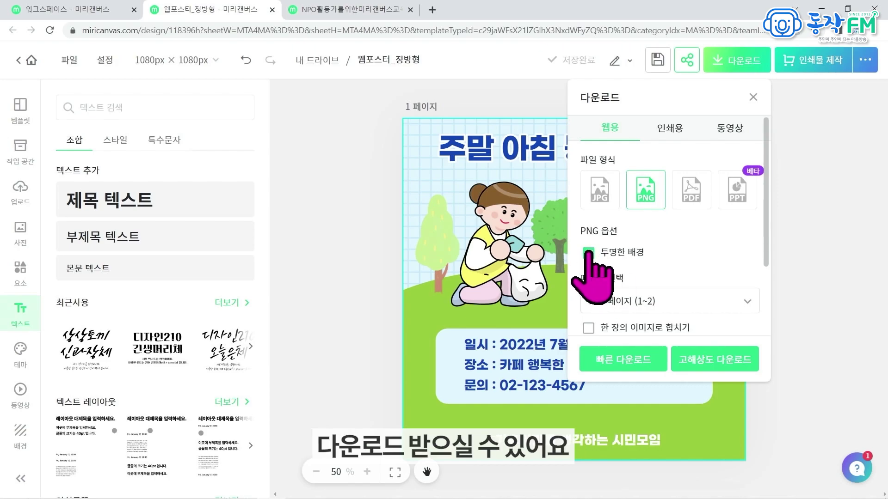
left_click(588, 252)
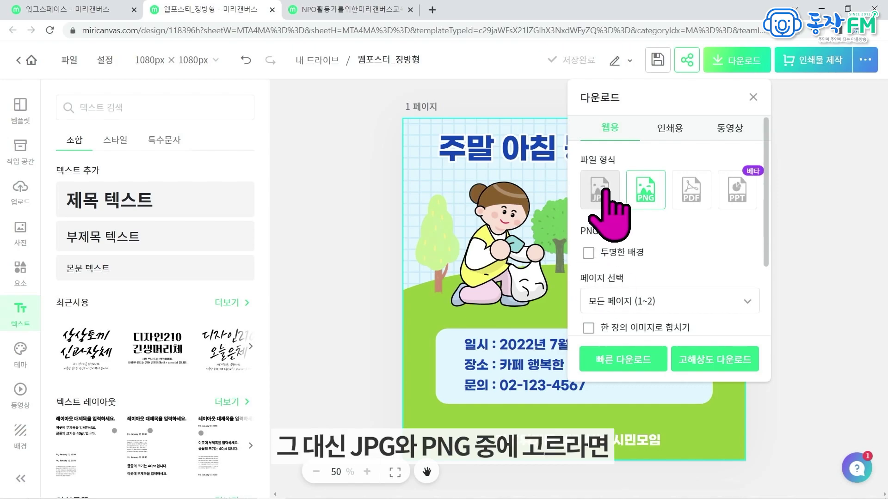
left_click(647, 194)
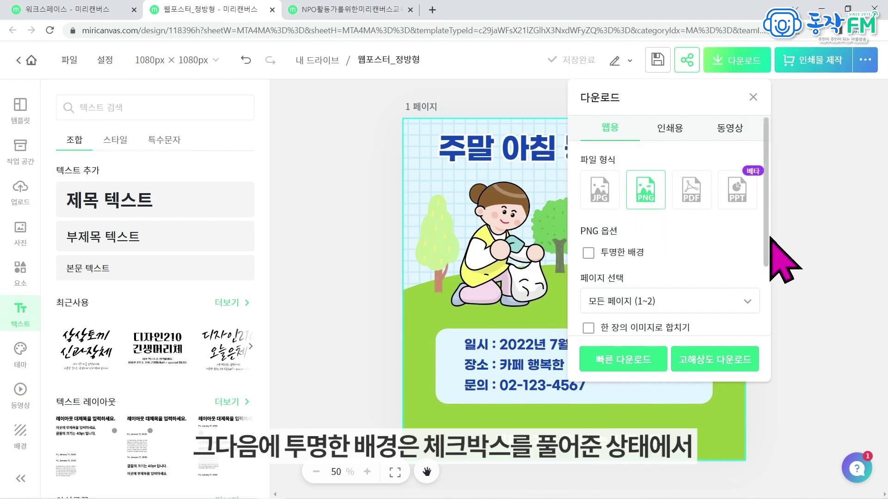
Open the page selection for the PNG download and deselect all pages.
scroll(701, 254, "down", 1)
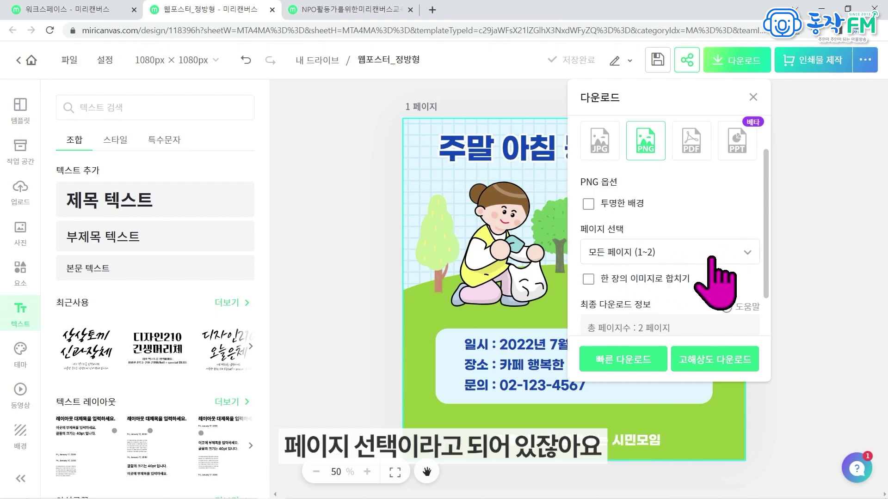
left_click(750, 253)
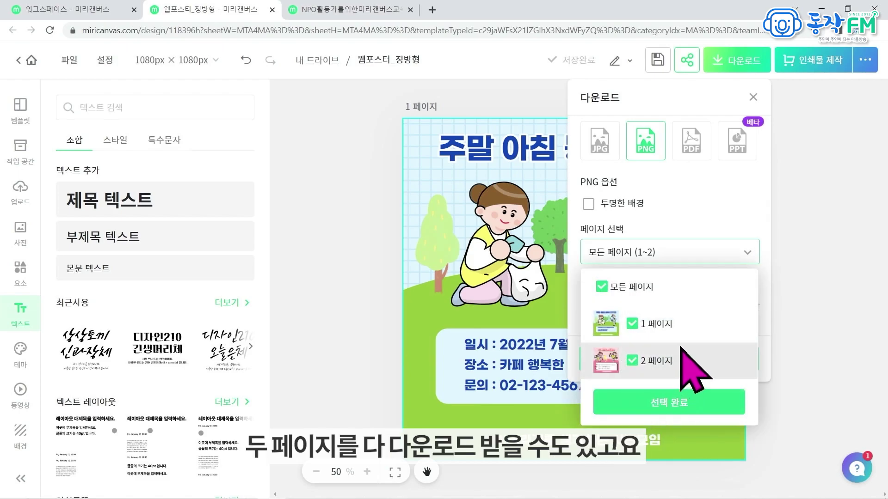
left_click(603, 287)
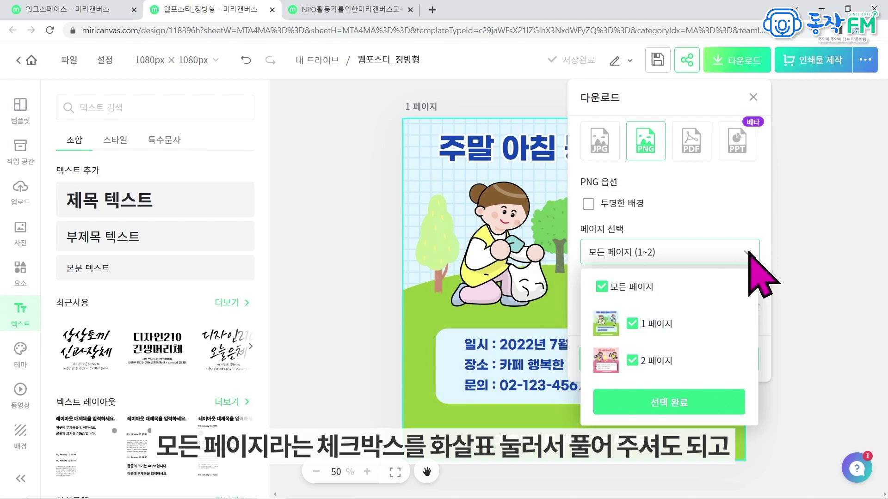
left_click(603, 287)
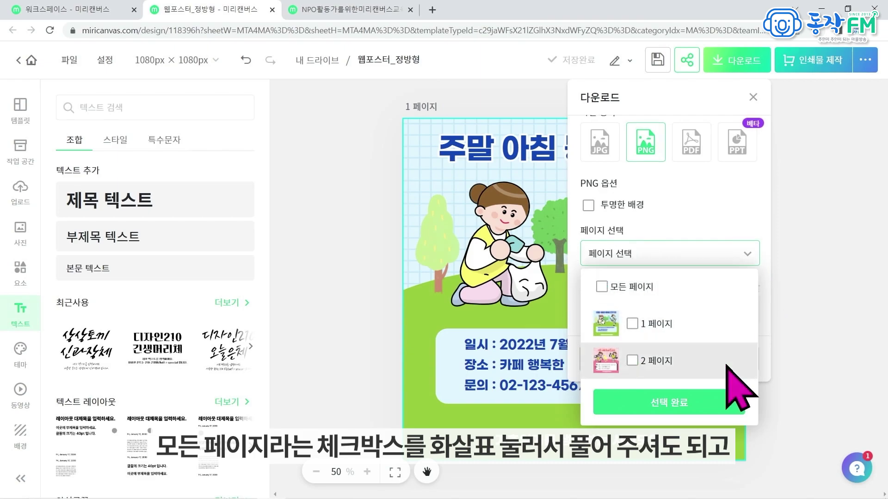
Try out page 1 alone and page 2 alone as the download selection, leaving neither one selected.
left_click(632, 324)
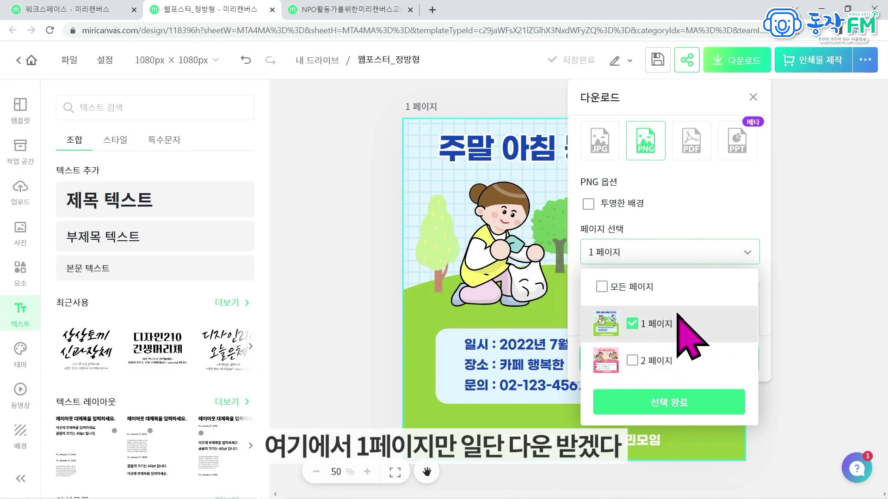
left_click(631, 361)
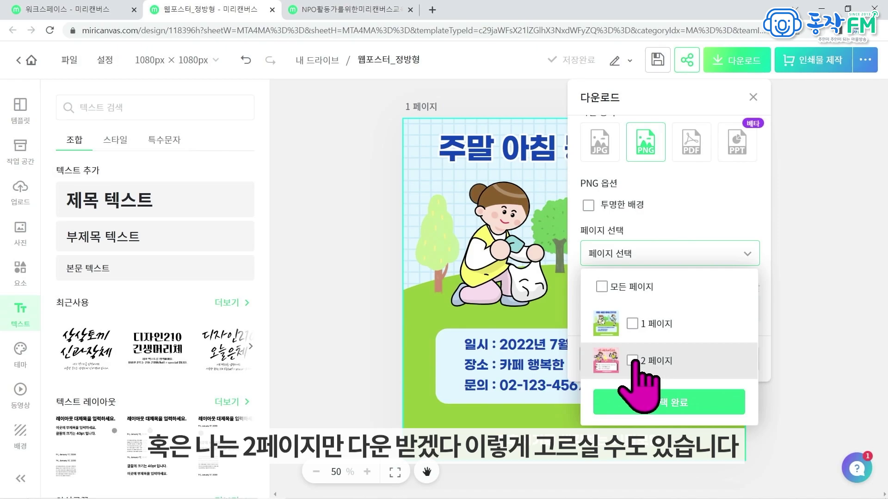
left_click(633, 361)
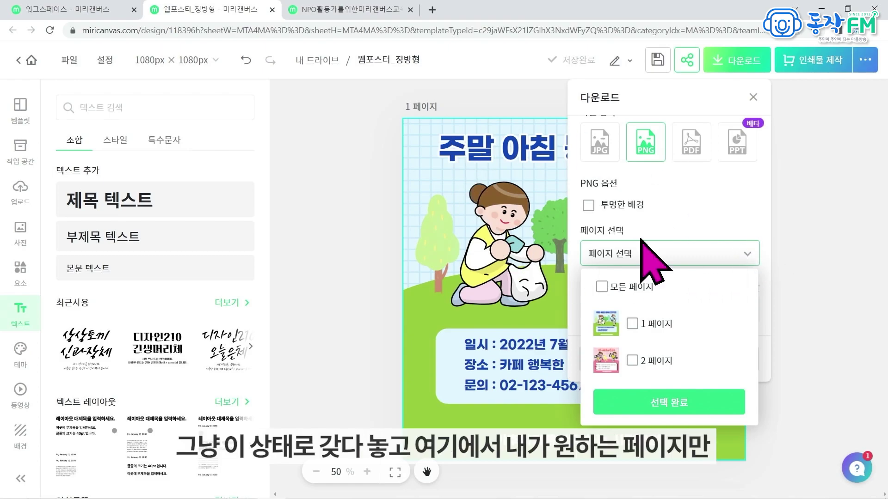
Confirm page 1 as the only page to export and save it as PNG with the quick download.
left_click(632, 323)
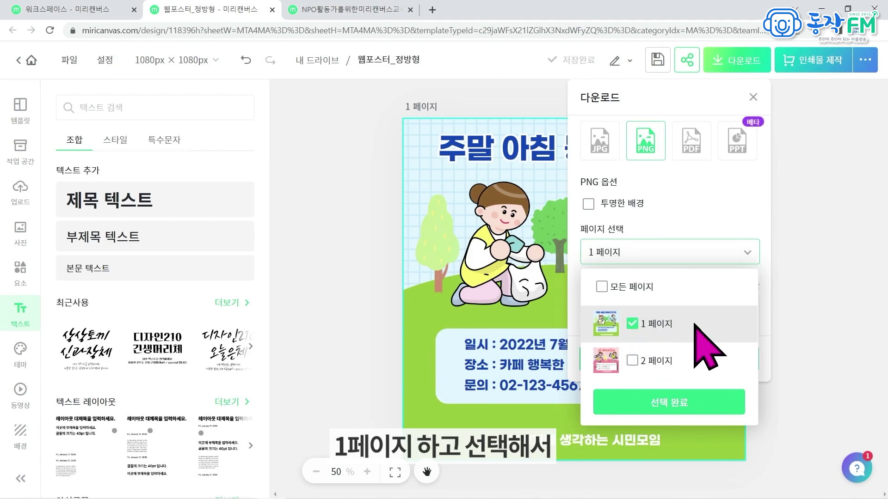
left_click(666, 406)
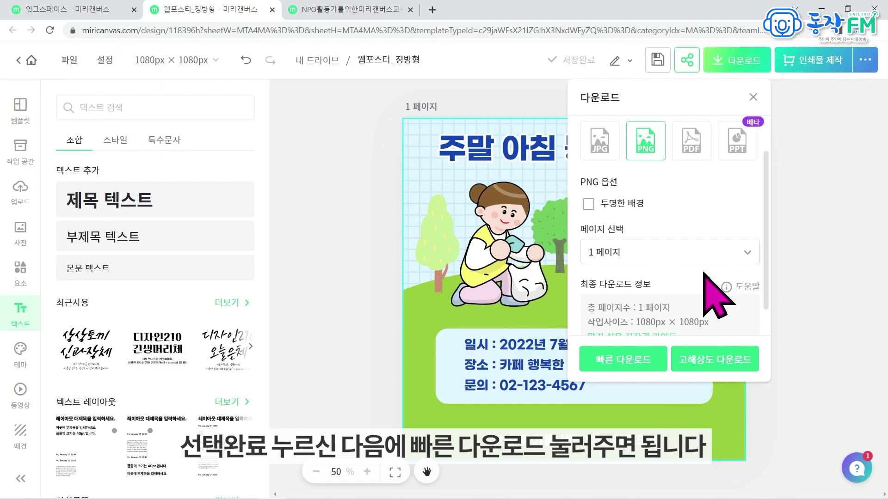
scroll(715, 291, "down", 1)
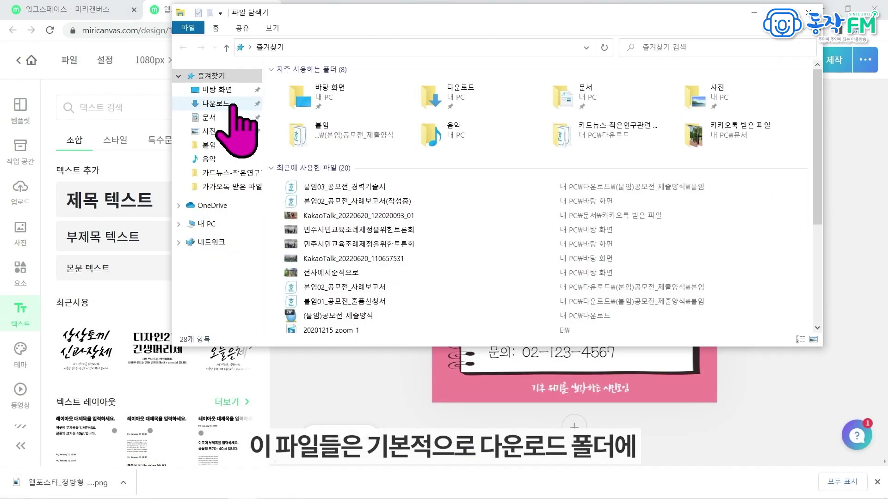
Open 웹포스터_정방형-001 from the Downloads folder to check the first poster, and close the folder window.
left_click(231, 104)
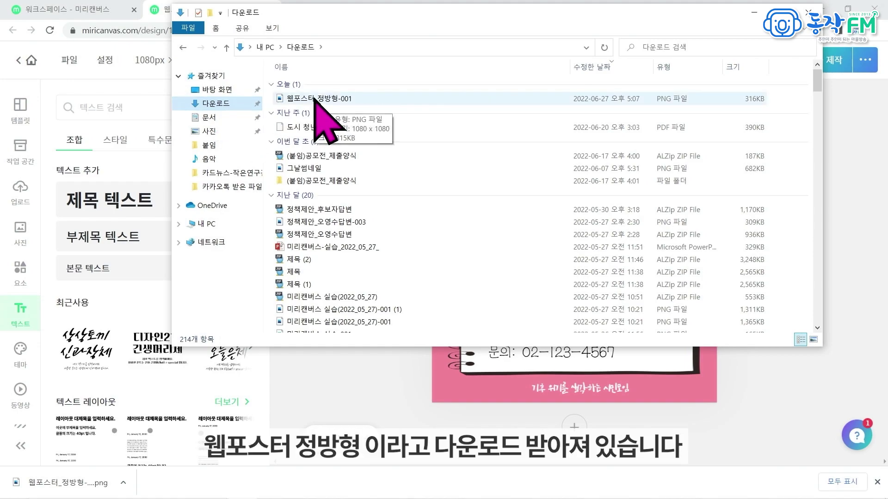
double_click(317, 99)
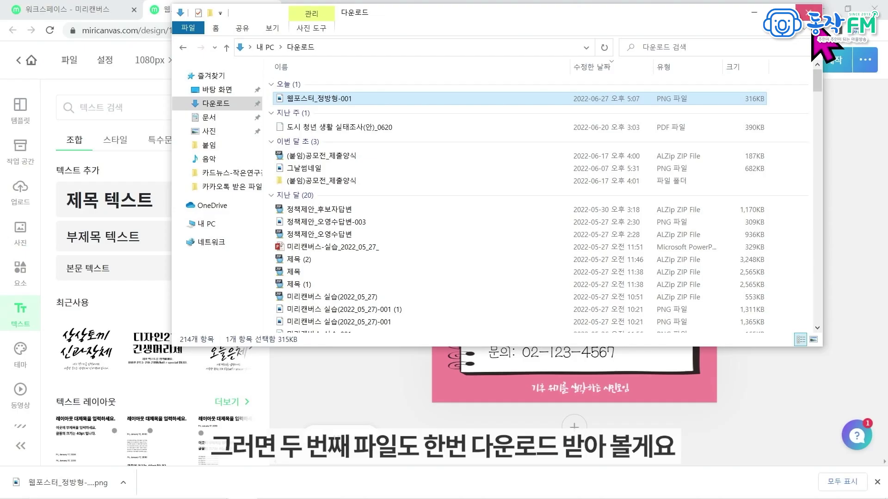
left_click(809, 14)
Change the download page selection from page 1 to page 2 only and save it as PNG with the quick download.
left_click(492, 297)
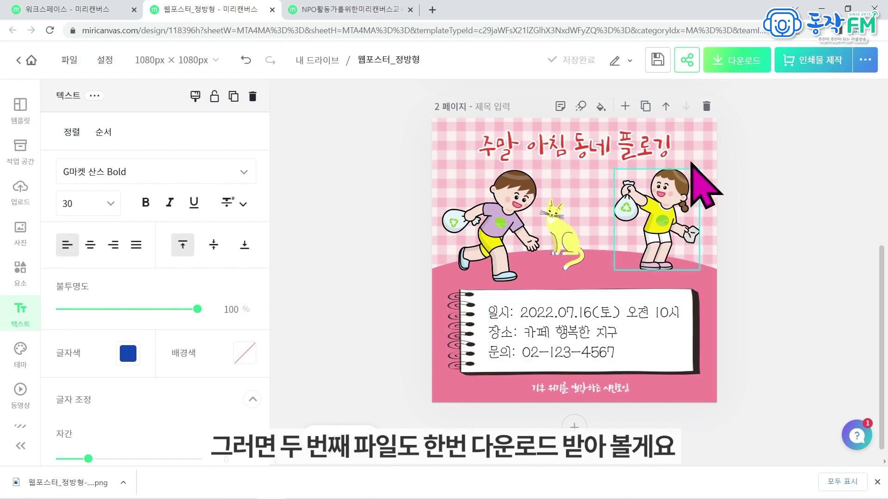
left_click(738, 63)
scroll(747, 198, "down", 2)
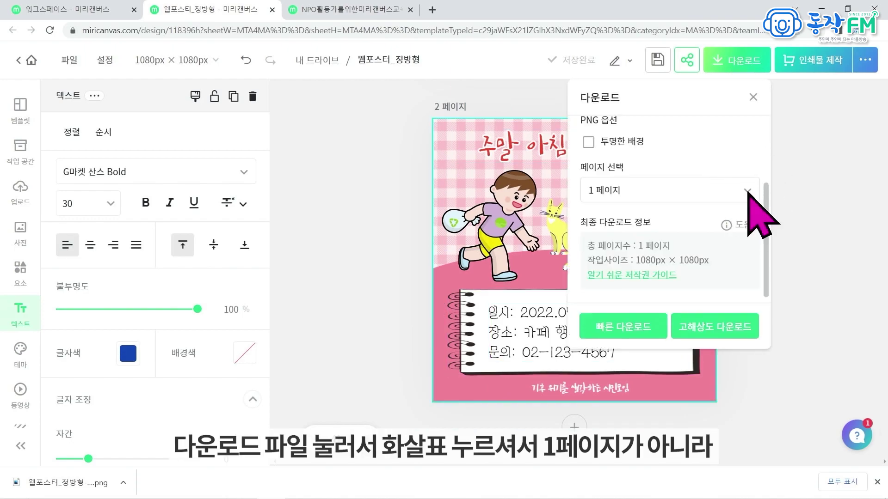
left_click(745, 194)
left_click(632, 261)
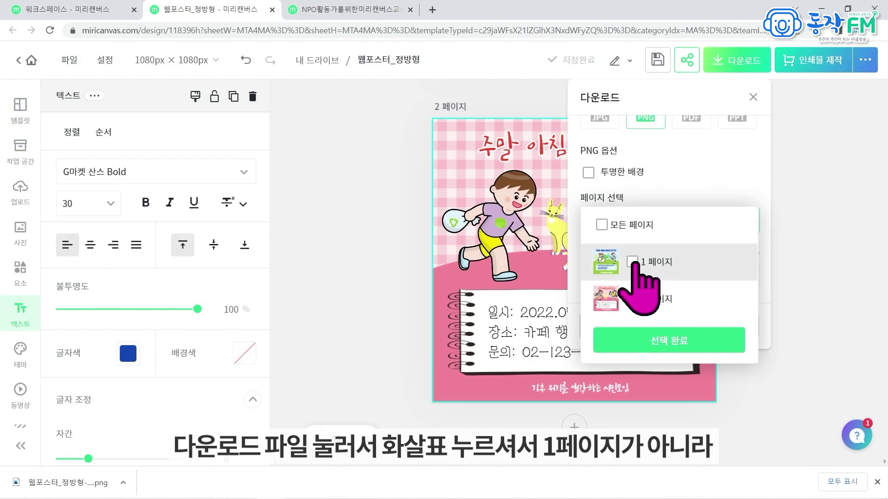
left_click(632, 298)
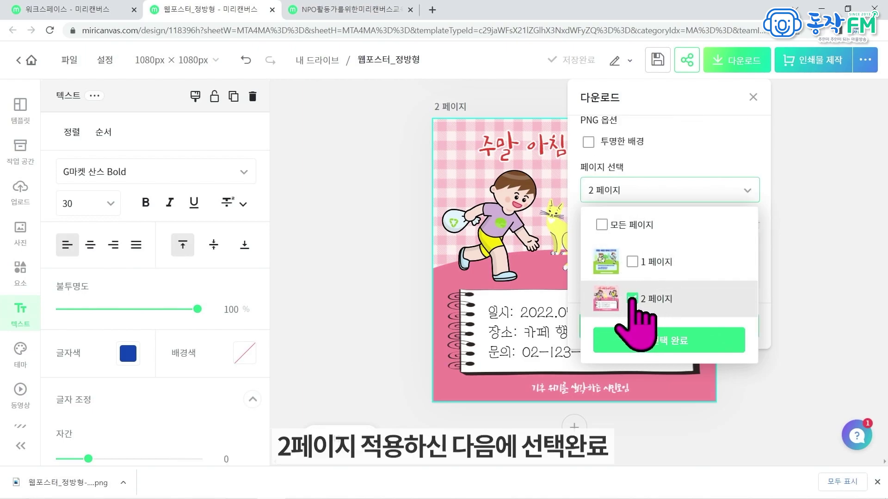
left_click(675, 345)
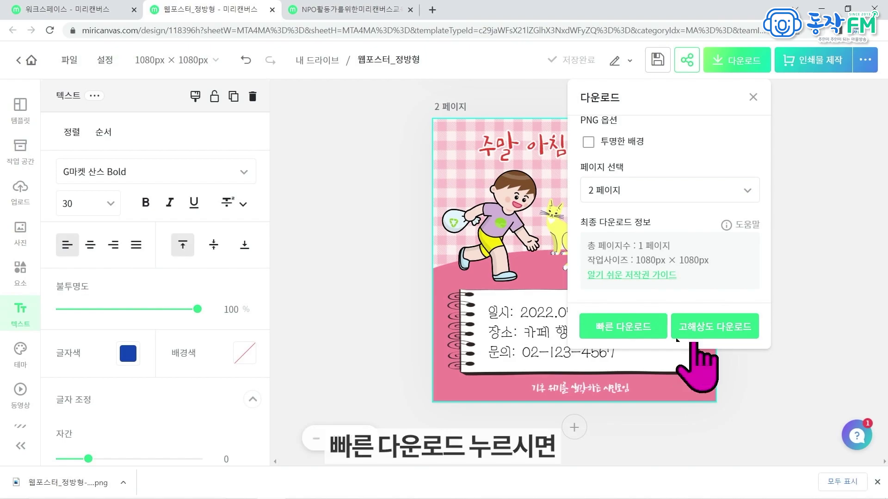
left_click(625, 327)
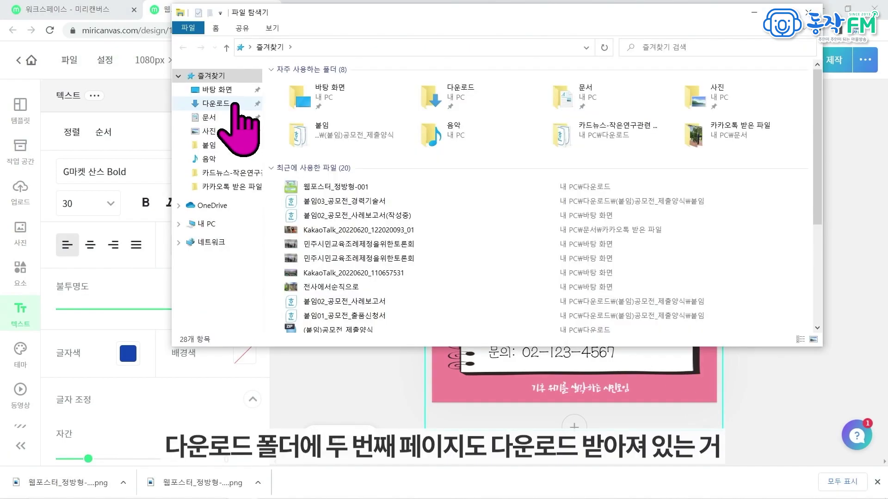
Open 웹포스터_정방형-002 from the Downloads folder to check the second poster, and return to the design with nothing selected.
left_click(232, 104)
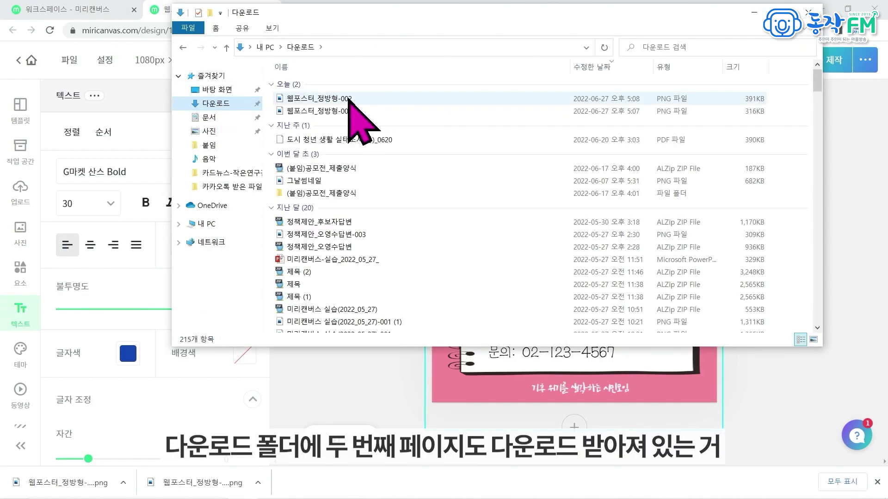
double_click(348, 99)
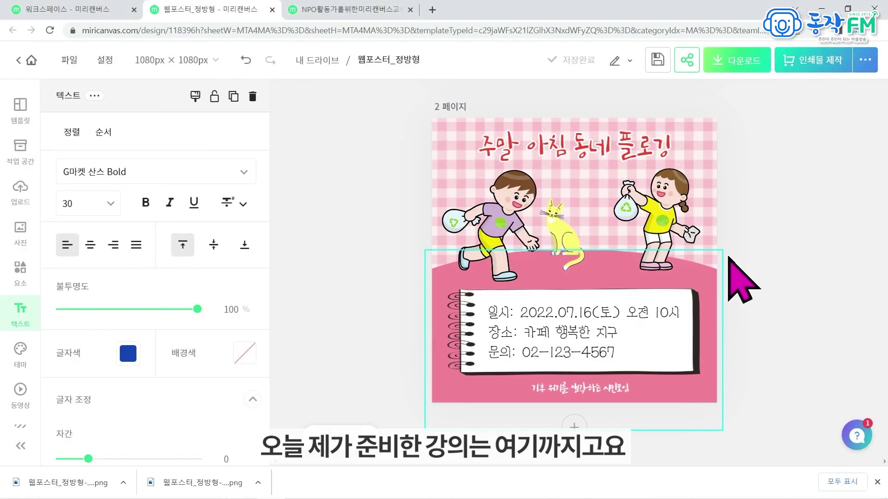
left_click(788, 245)
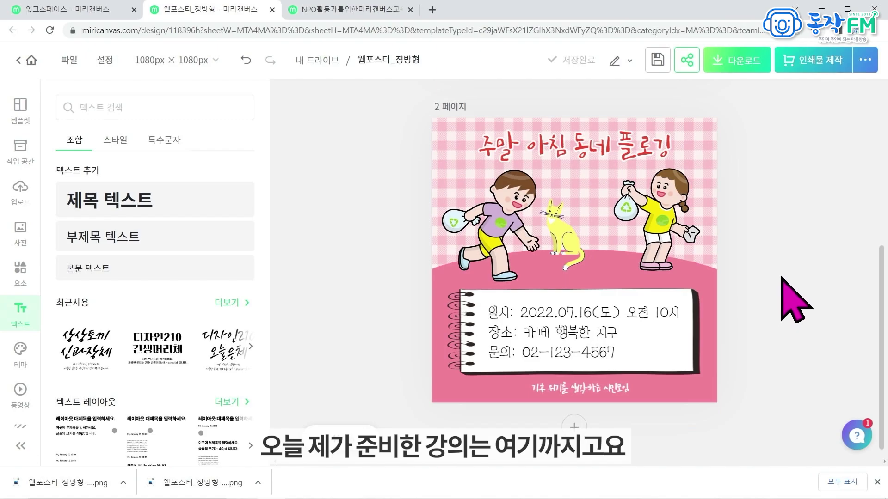